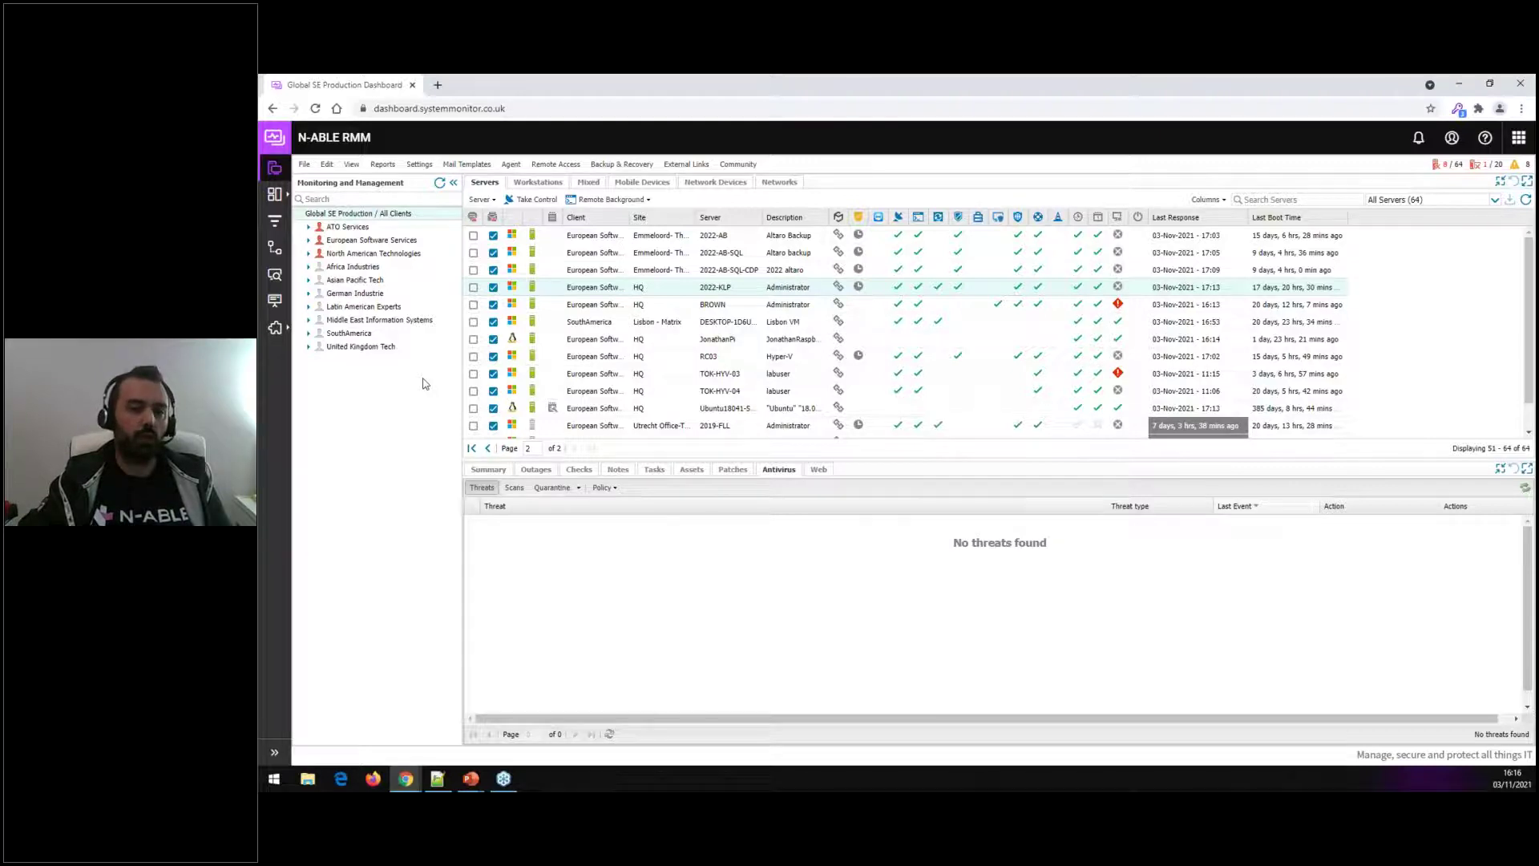
{"action": "left_click", "coordinate": [419, 164]}
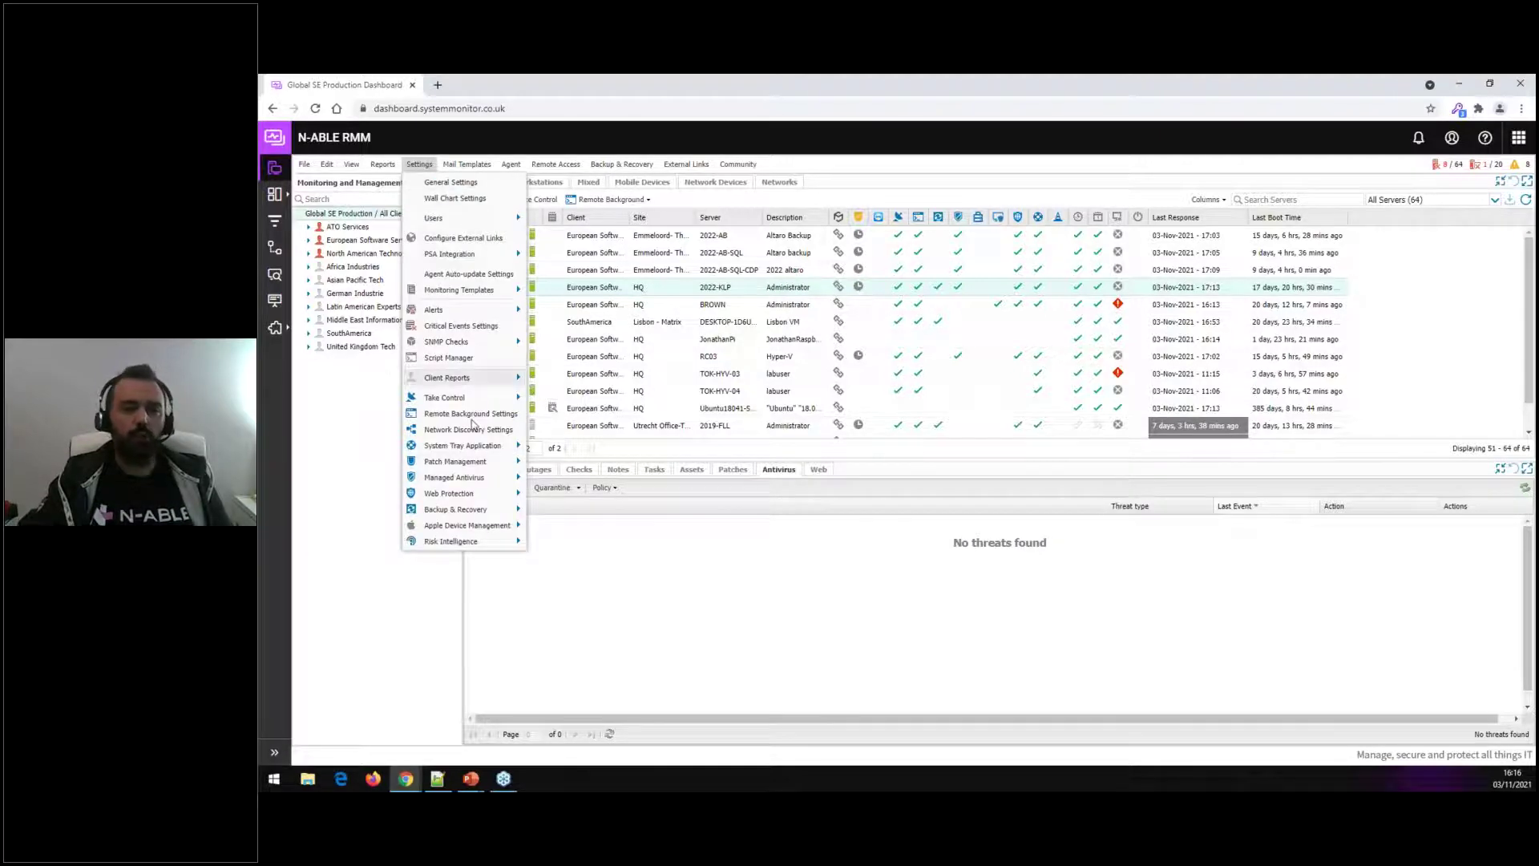
{"action": "mouse_move", "coordinate": [475, 461]}
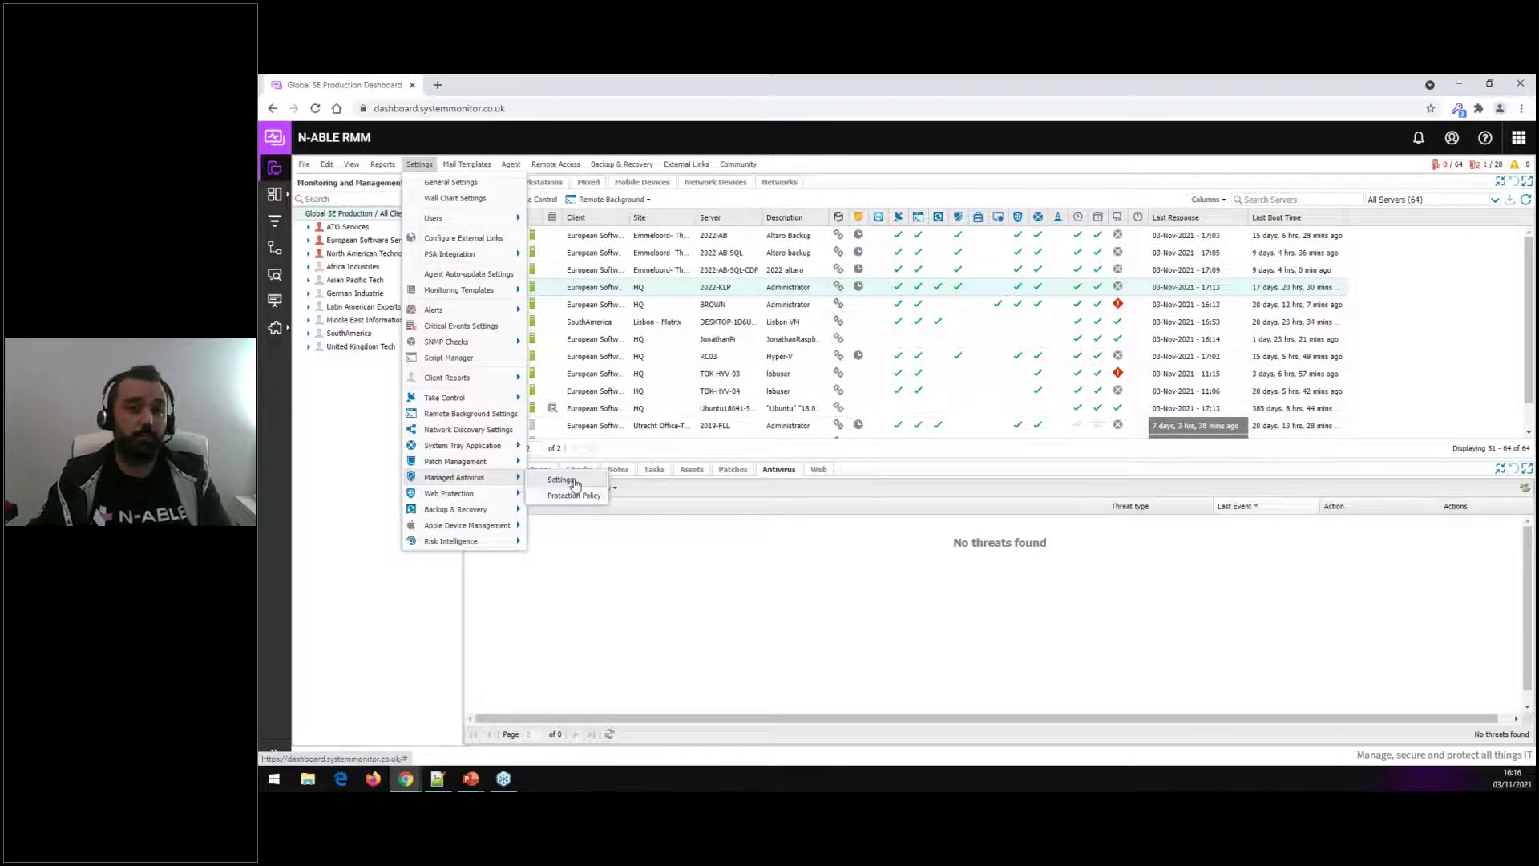
{"action": "left_click", "coordinate": [852, 476]}
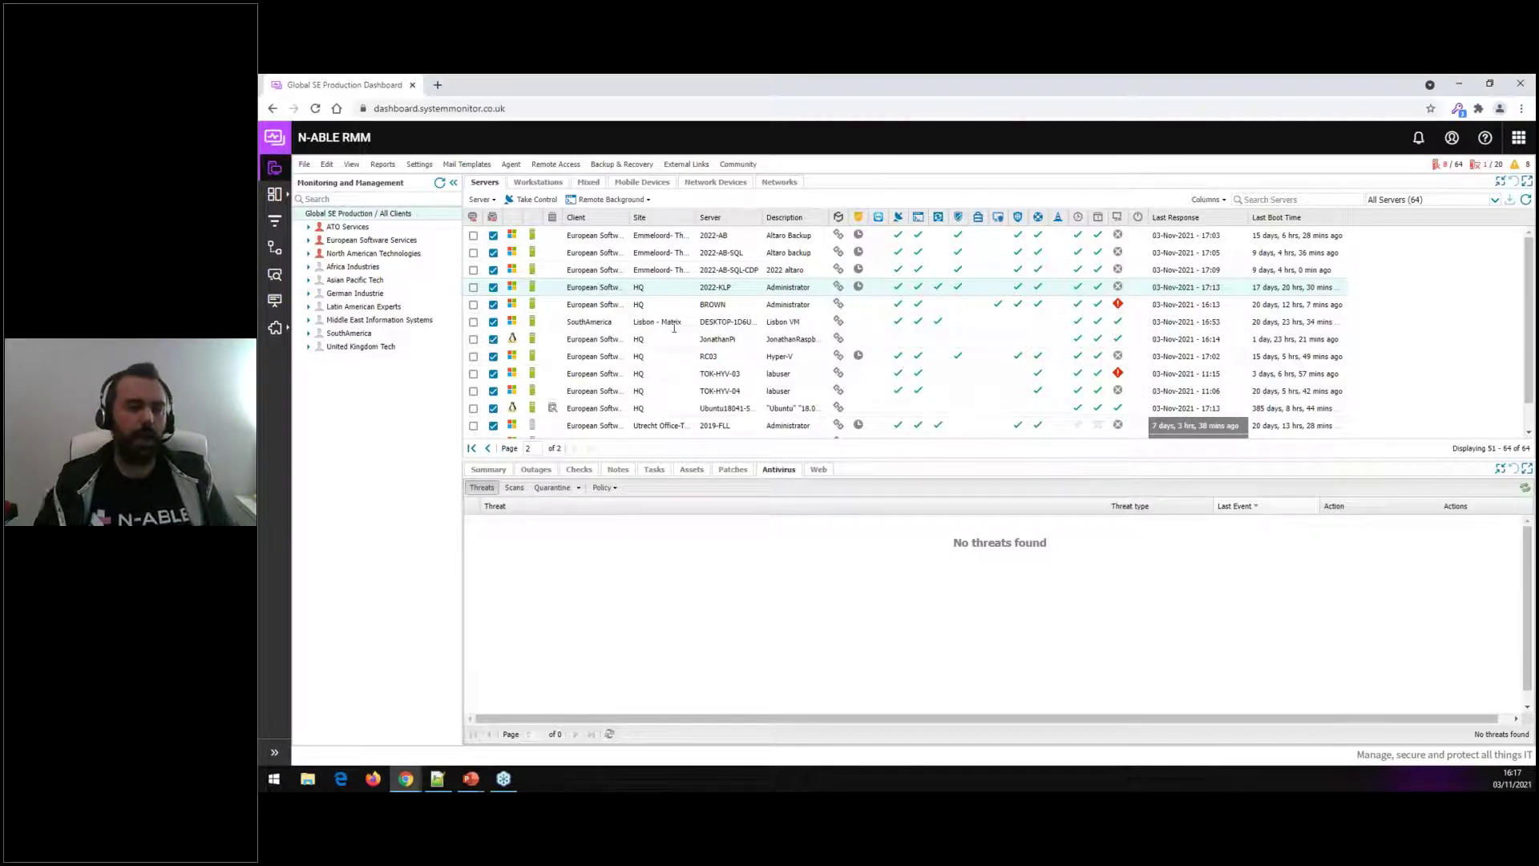
- Open the Endpoint Detection & Response dashboard from the integrations
{"action": "mouse_move", "coordinate": [285, 330]}
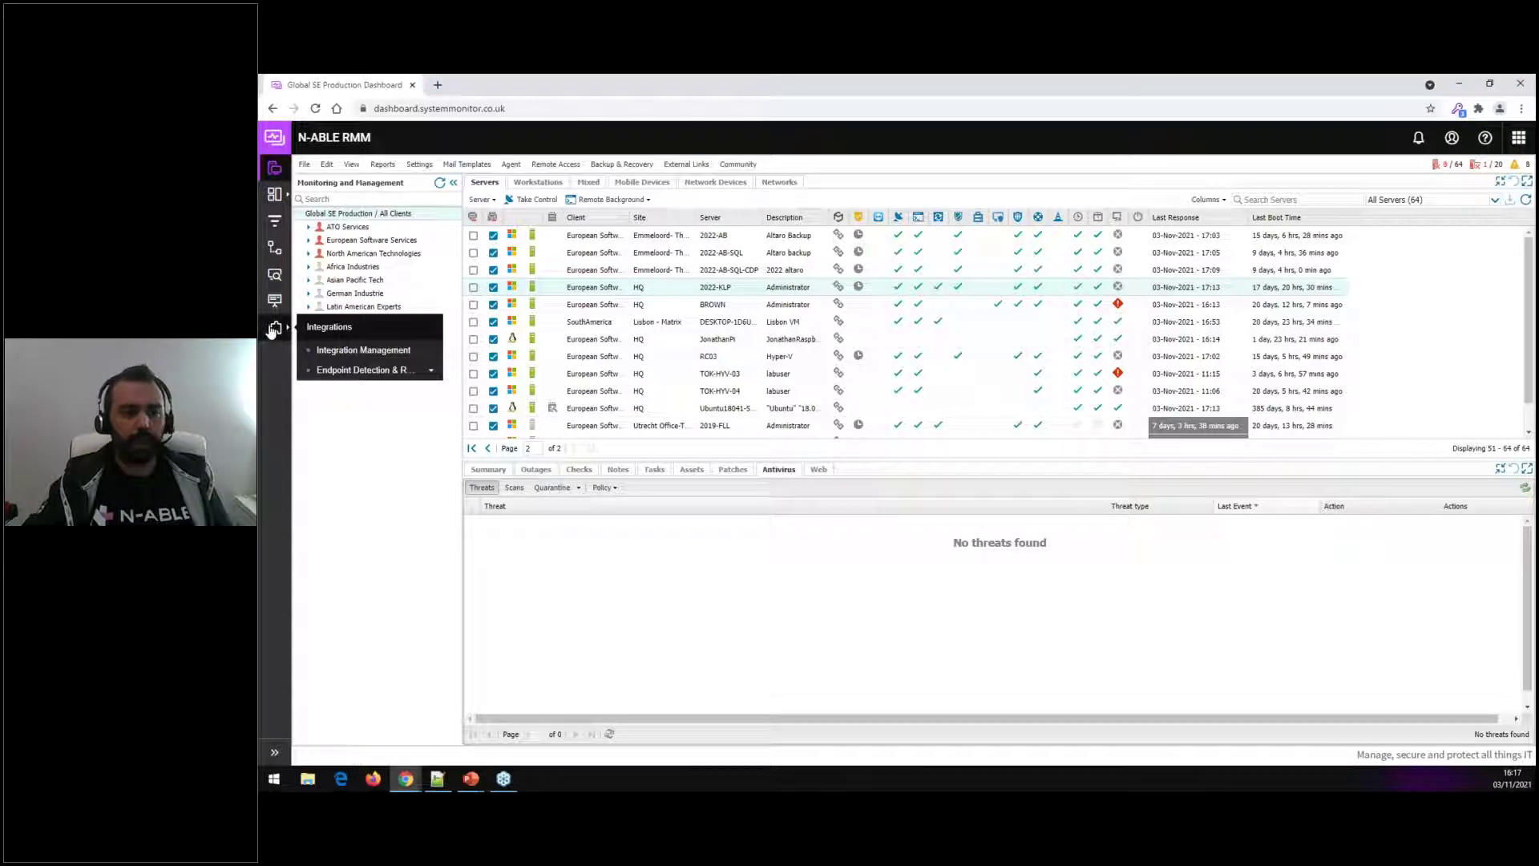
{"action": "left_click", "coordinate": [363, 350]}
{"action": "left_click", "coordinate": [425, 370]}
{"action": "left_click", "coordinate": [398, 390]}
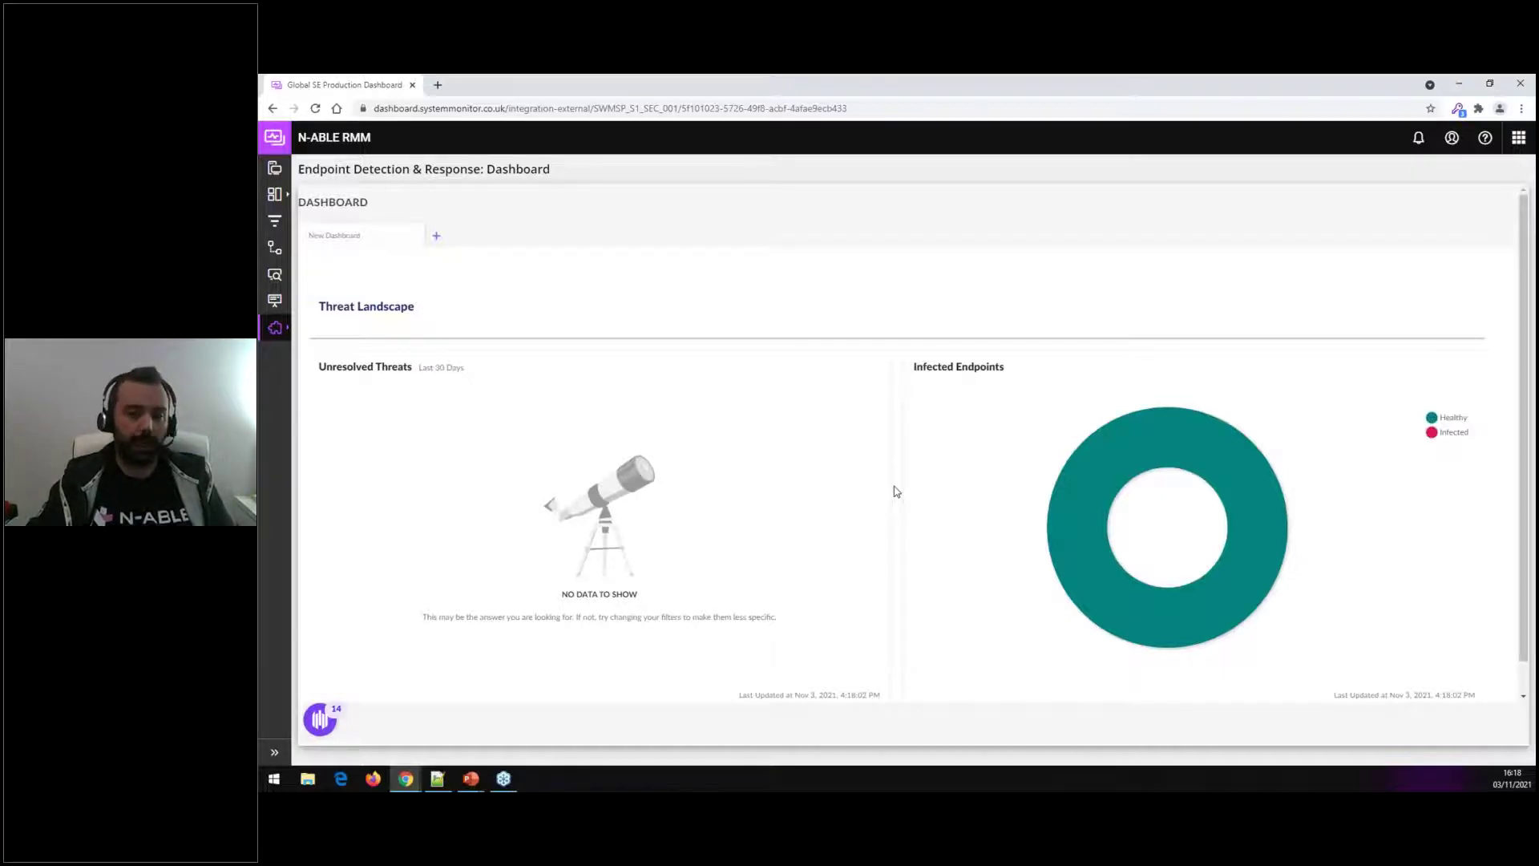
- Open the Endpoint Detection & Response policy "Detect Only Policy" for editing and review its Detect and Protect modes
{"action": "mouse_move", "coordinate": [275, 327]}
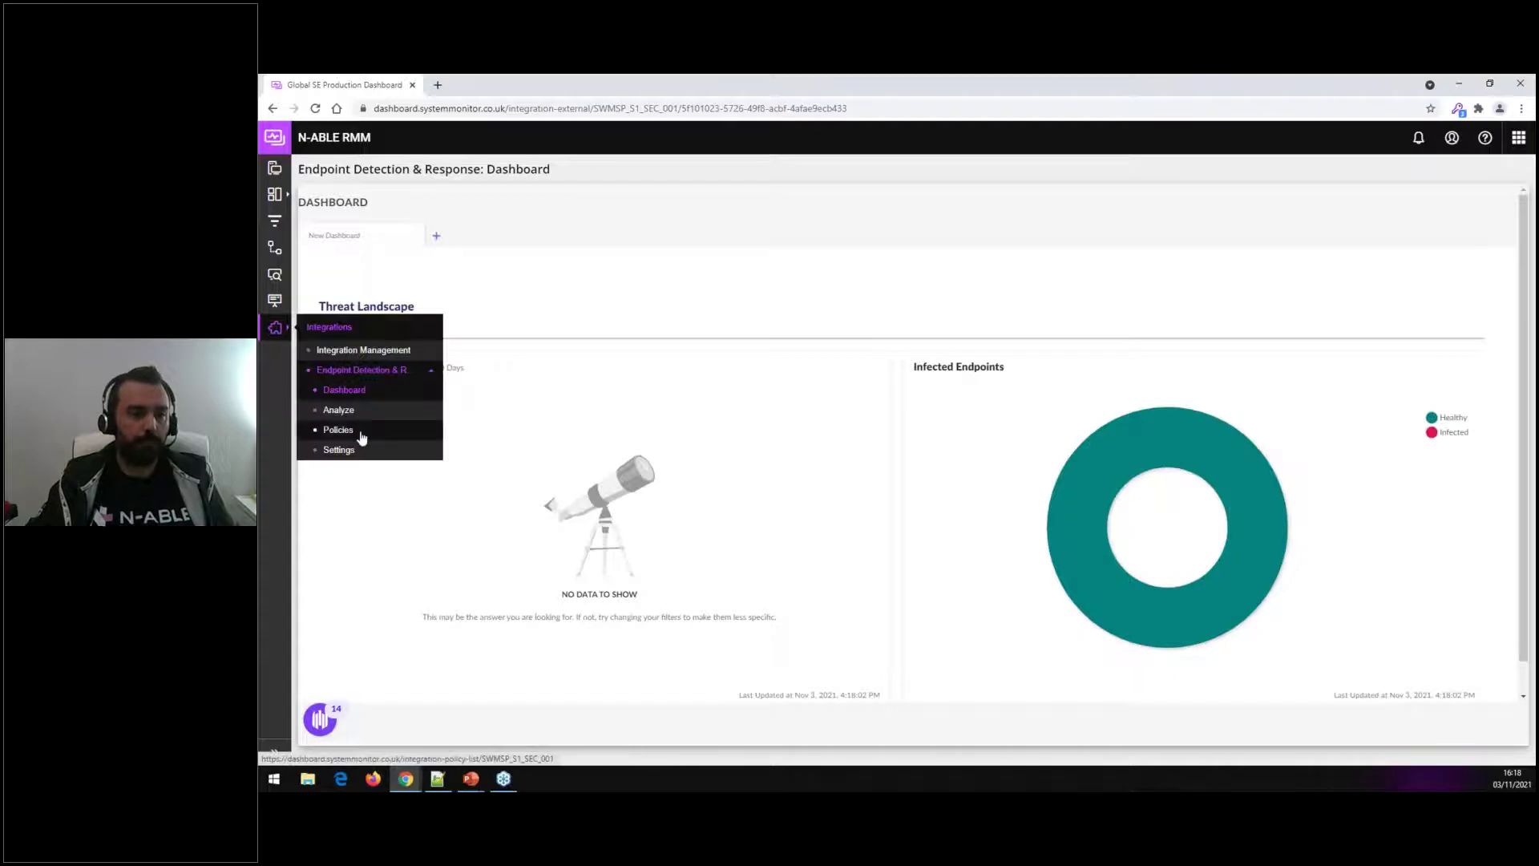
{"action": "left_click", "coordinate": [360, 434]}
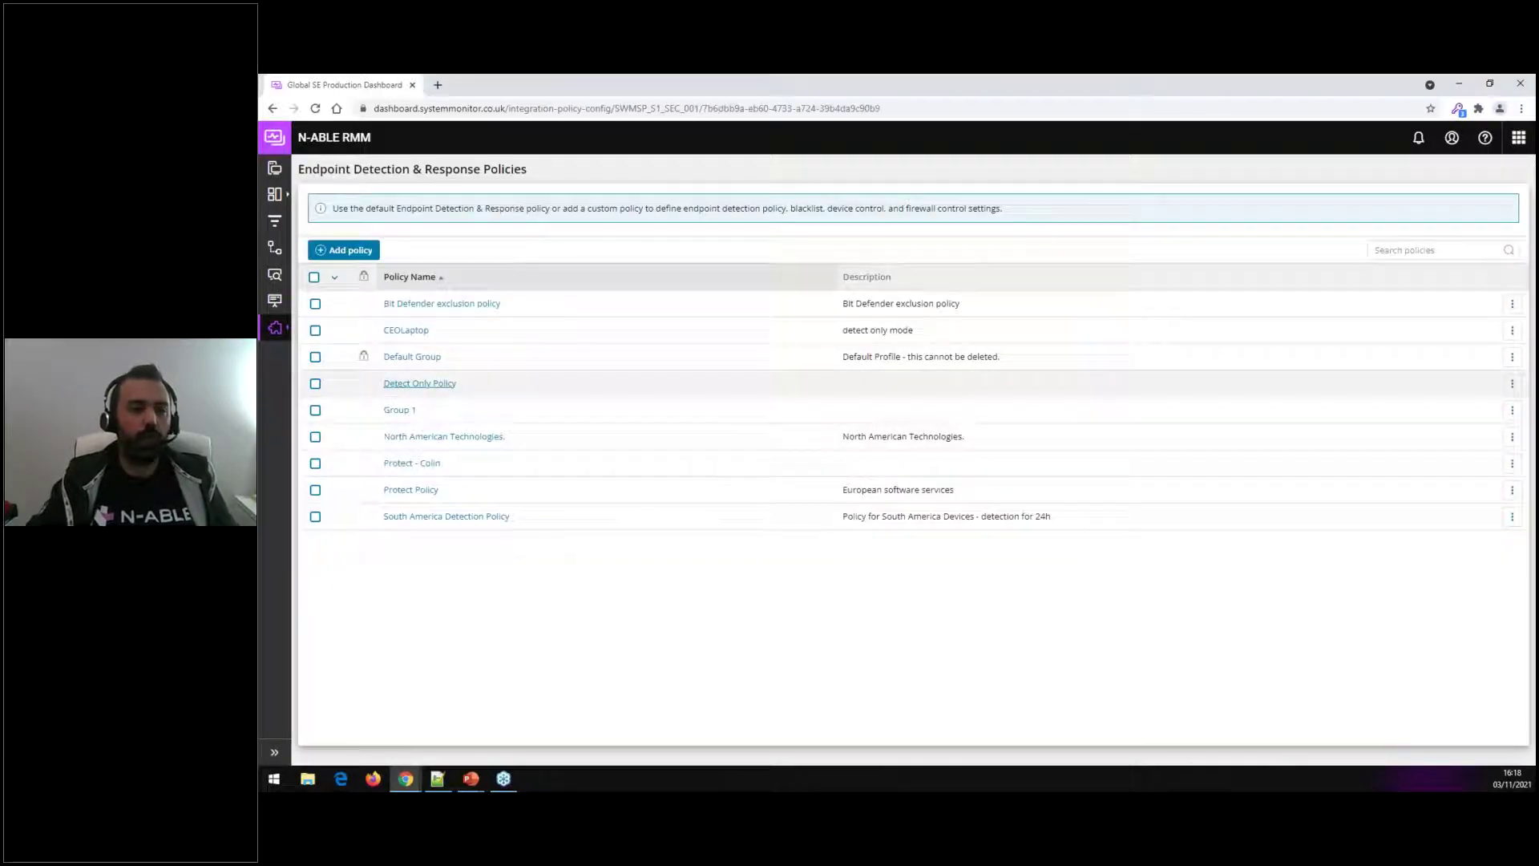
{"action": "left_click", "coordinate": [419, 384]}
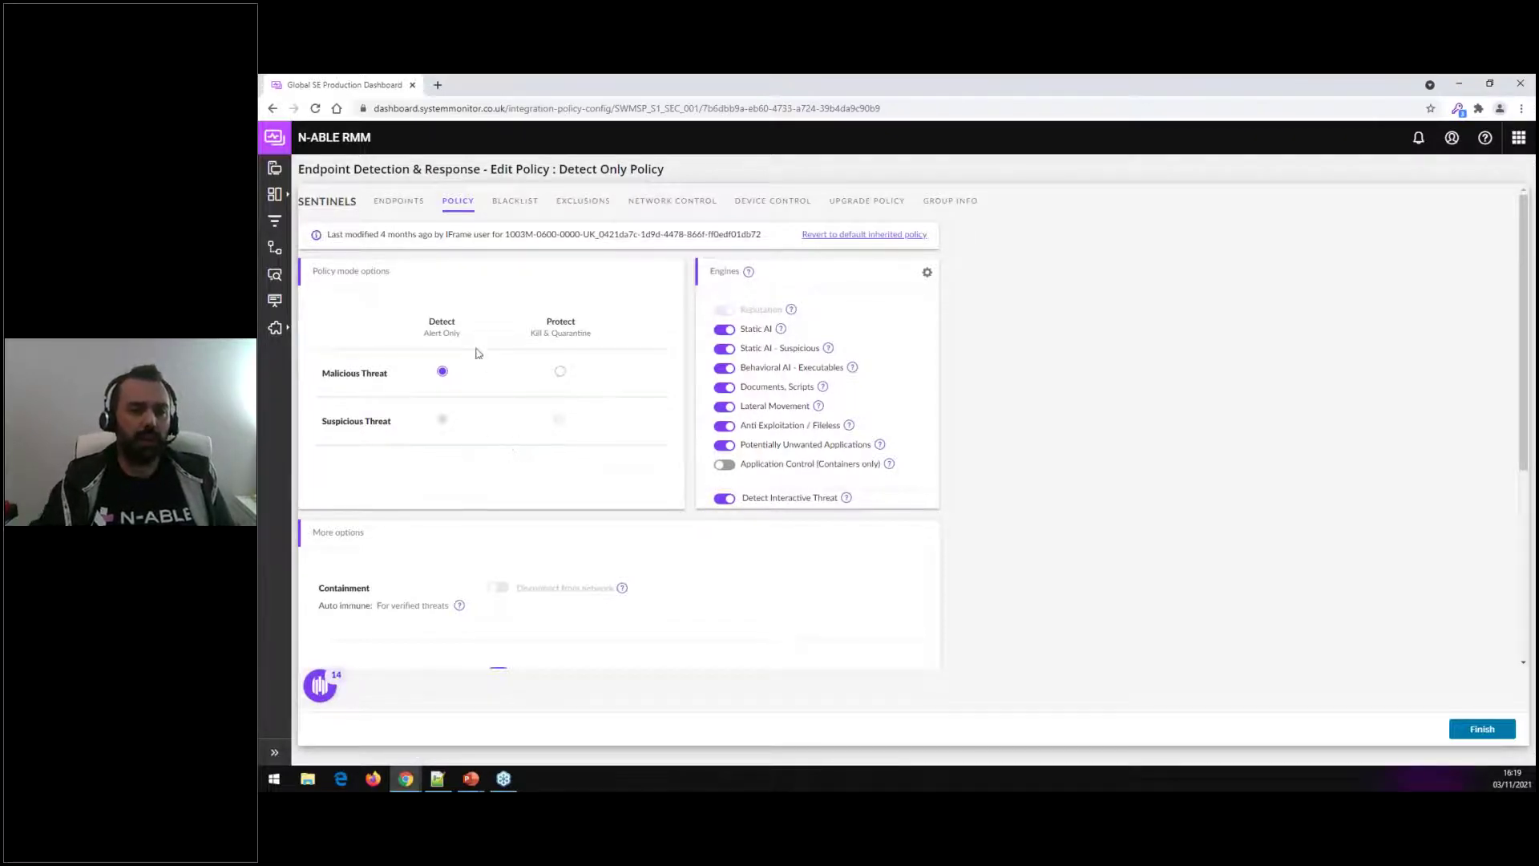
{"action": "left_click_drag", "start_coordinate": [465, 324], "coordinate": [430, 323]}
{"action": "left_click_drag", "start_coordinate": [594, 324], "coordinate": [544, 323]}
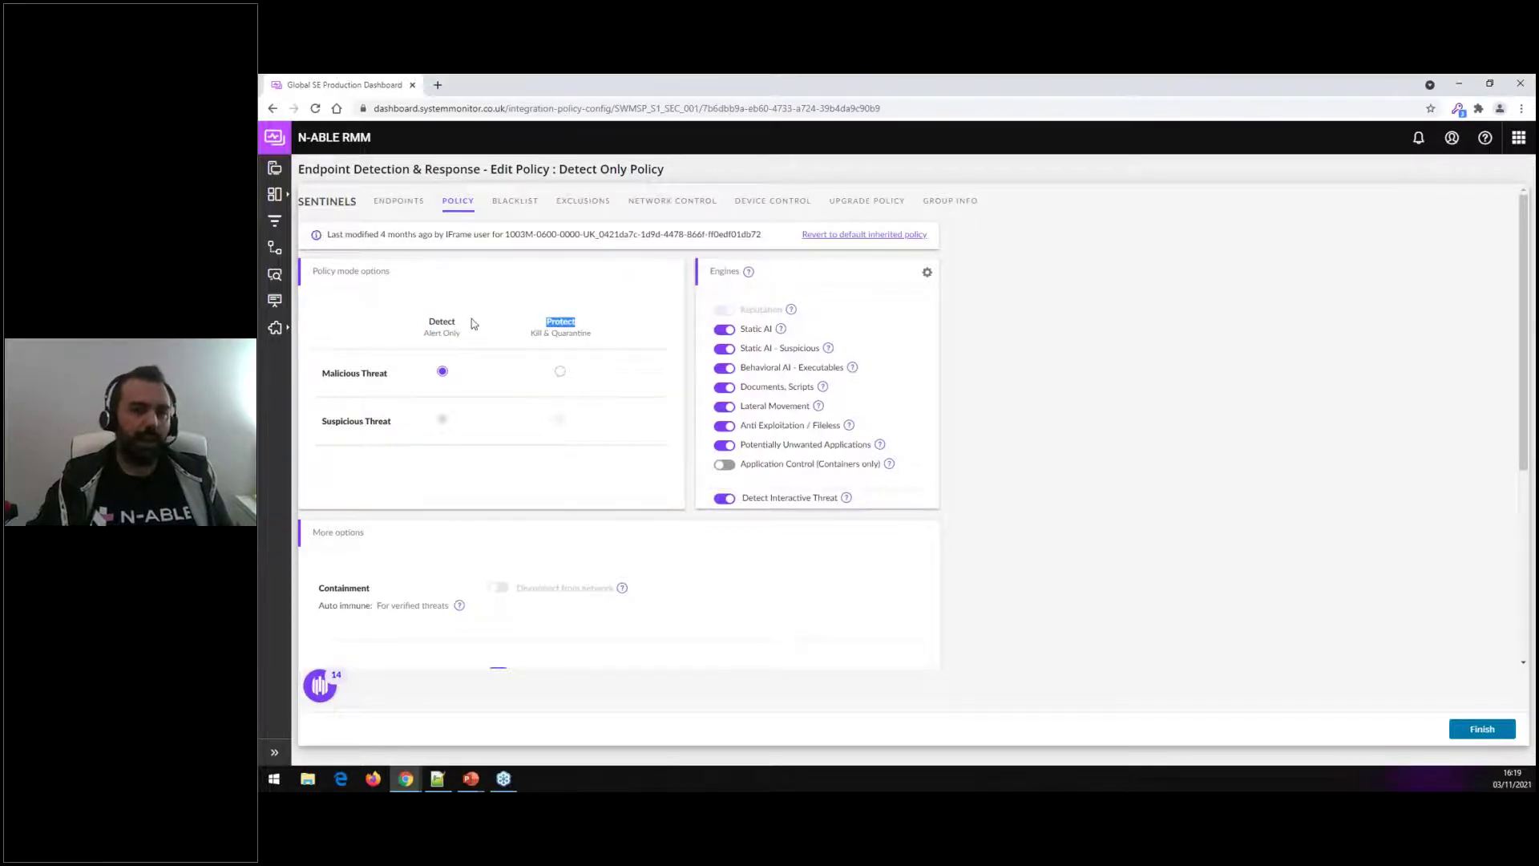
{"action": "left_click", "coordinate": [479, 461]}
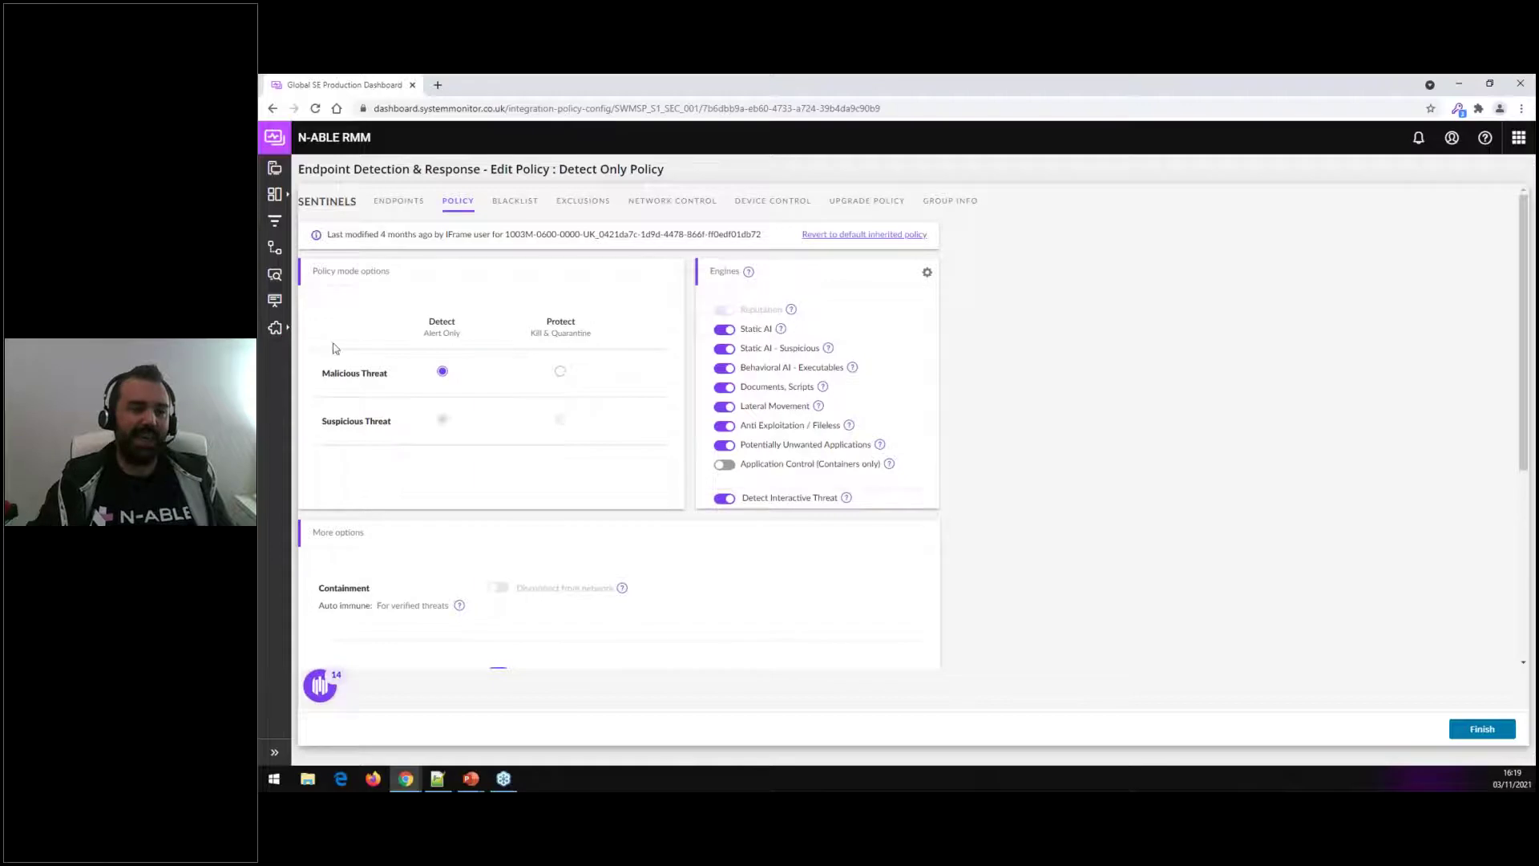
- Switch the policy mode for malicious threats to Protect (Kill & Quarantine)
{"action": "mouse_move", "coordinate": [275, 327]}
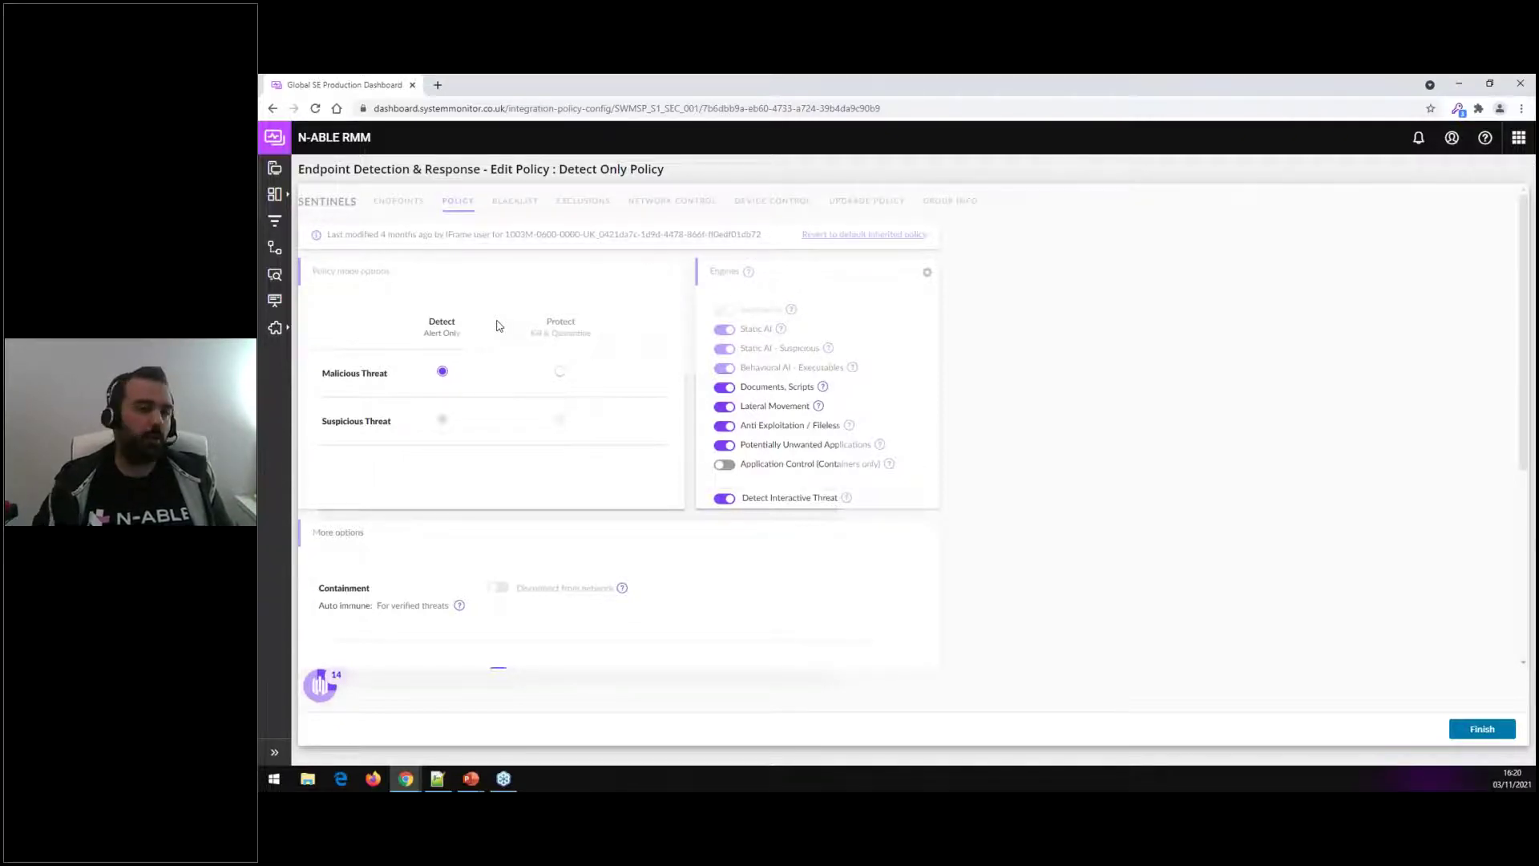
{"action": "left_click_drag", "start_coordinate": [475, 327], "coordinate": [427, 327]}
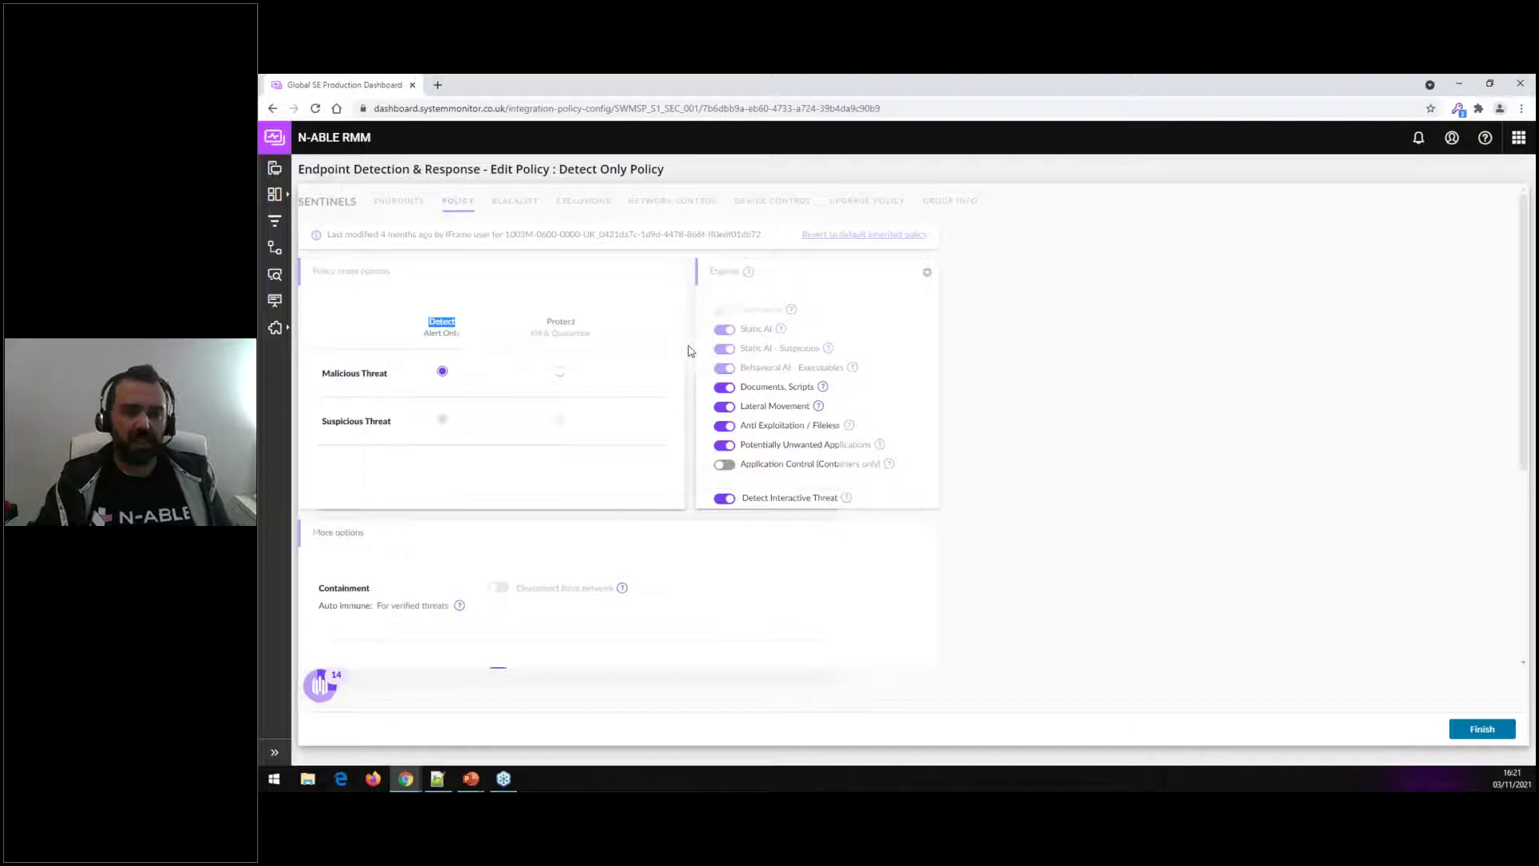
{"action": "left_click", "coordinate": [559, 371]}
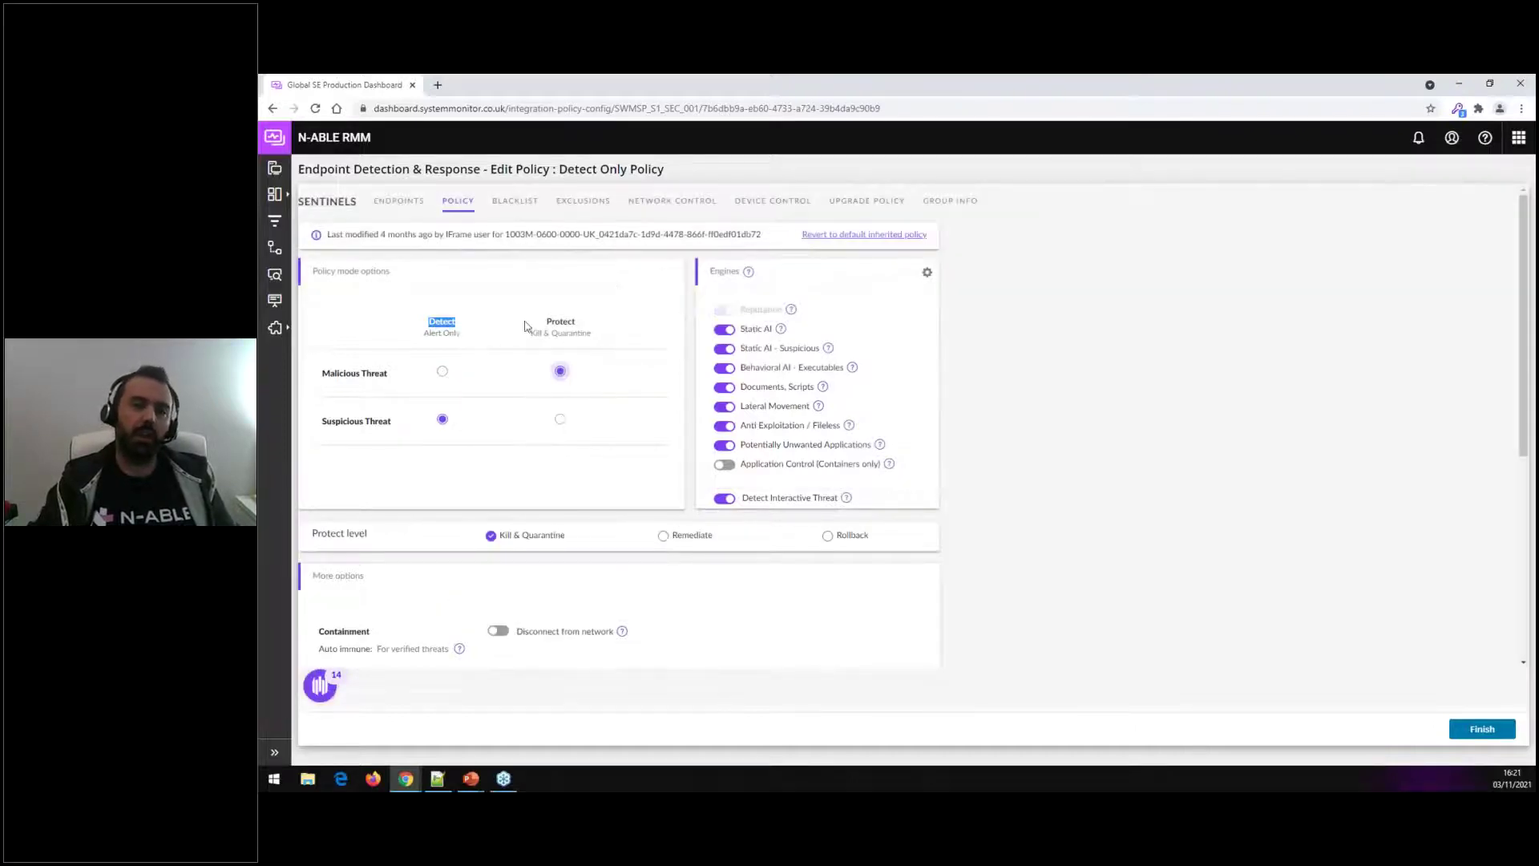
{"action": "left_click", "coordinate": [588, 327]}
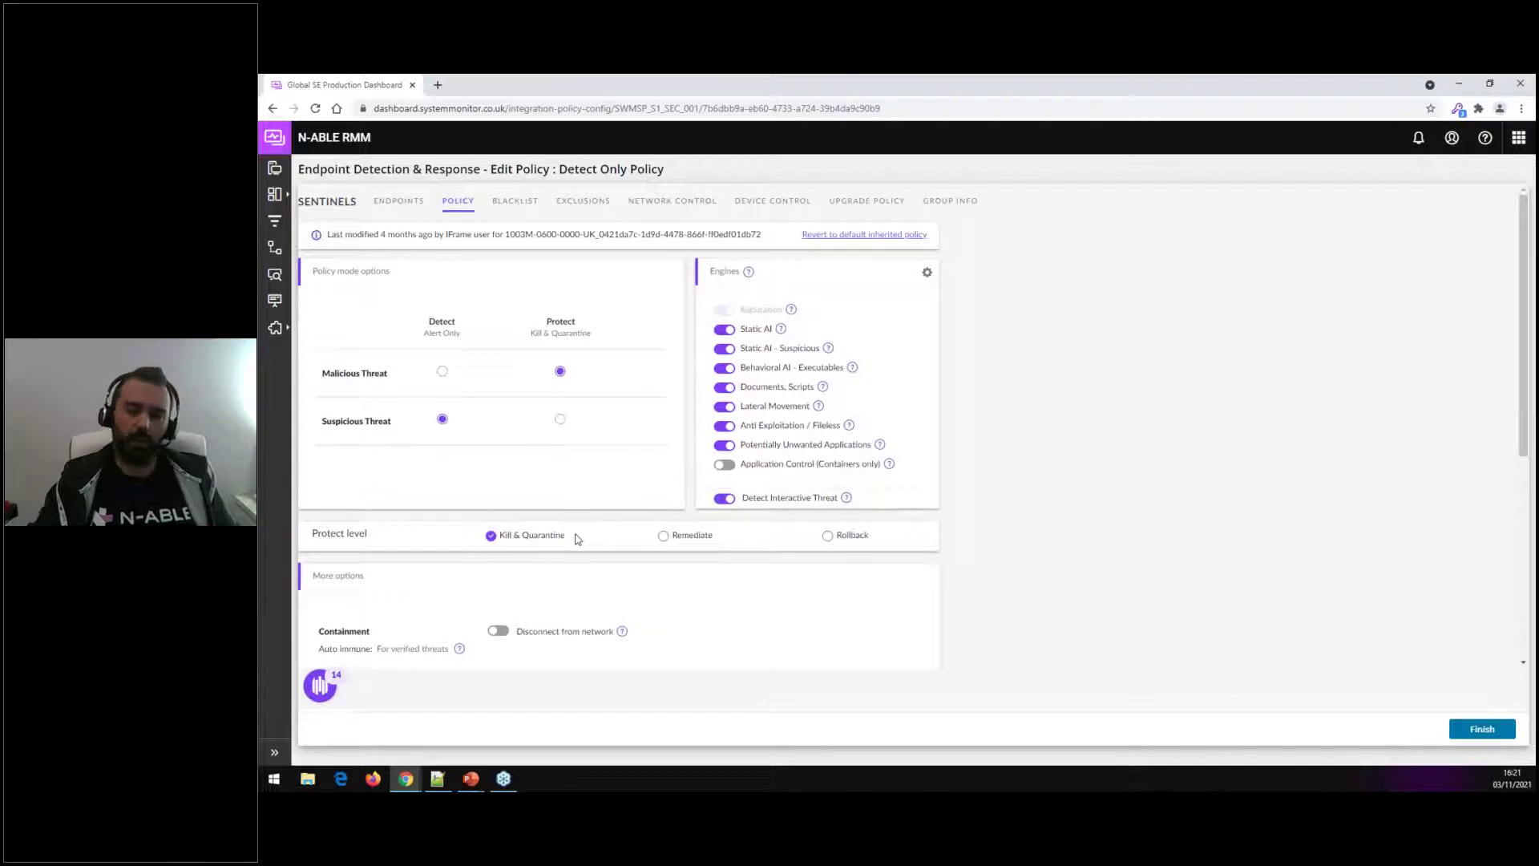
- Examine the policy's protect level choices: Kill & Quarantine, Remediate and Rollback
{"action": "left_click_drag", "start_coordinate": [566, 537], "coordinate": [497, 542]}
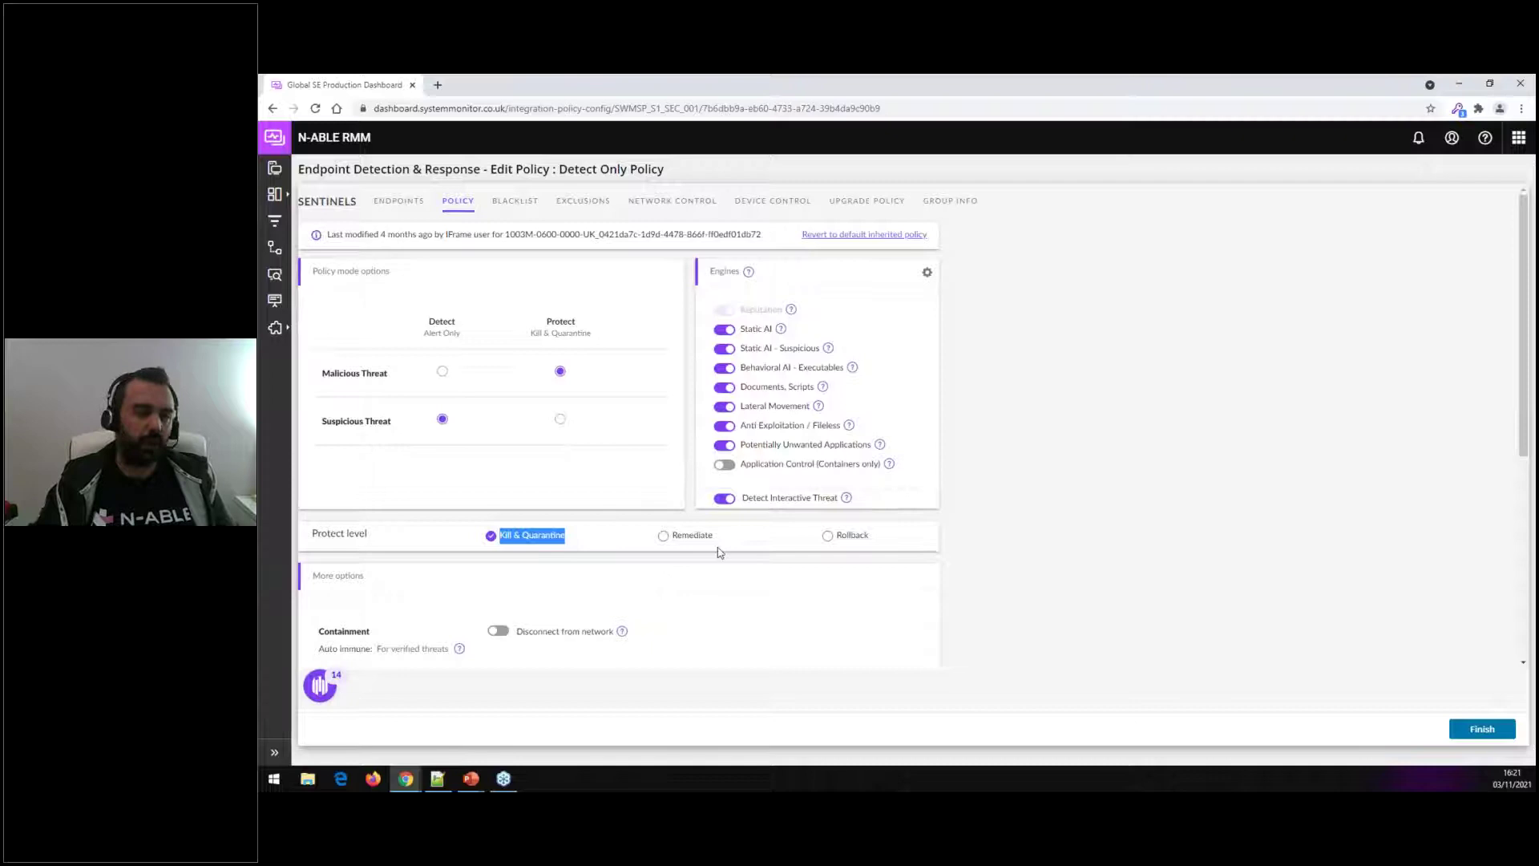
{"action": "left_click_drag", "start_coordinate": [664, 543], "coordinate": [715, 541]}
{"action": "left_click_drag", "start_coordinate": [888, 542], "coordinate": [826, 542]}
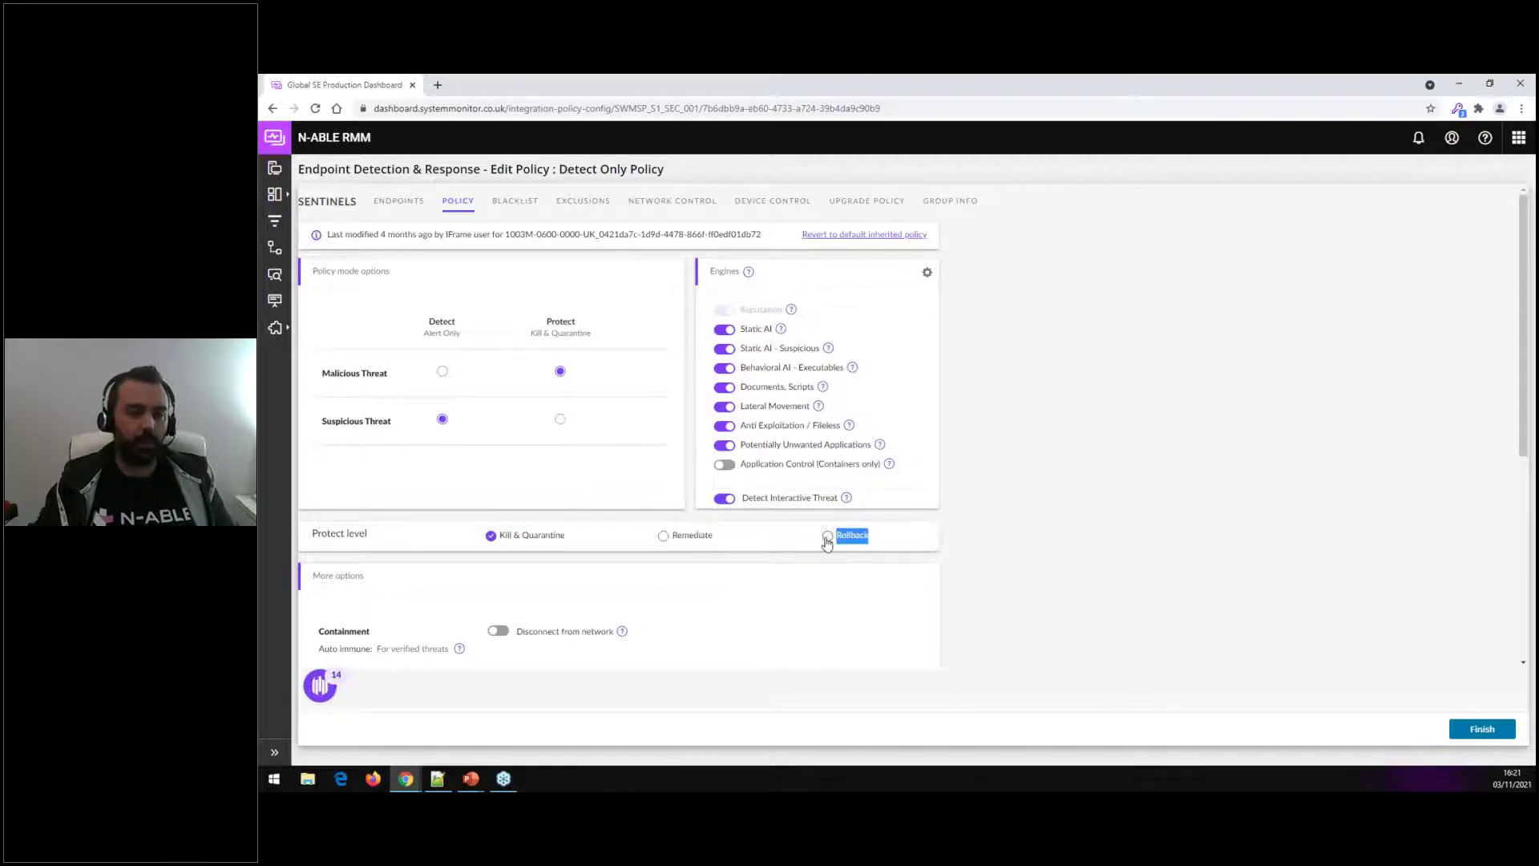
{"action": "left_click", "coordinate": [973, 542]}
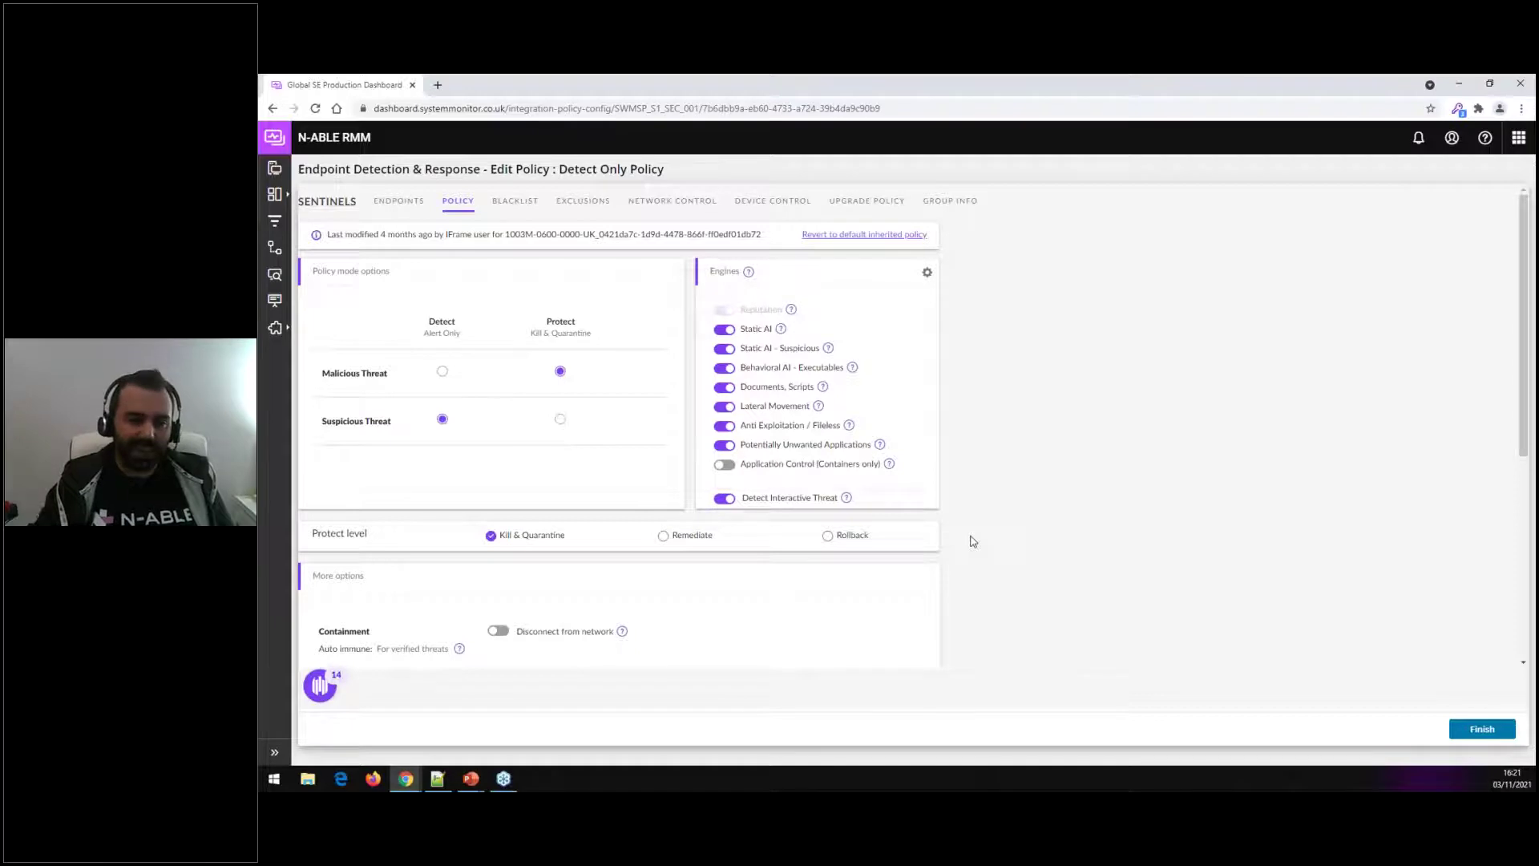
{"action": "left_click_drag", "start_coordinate": [717, 543], "coordinate": [672, 543]}
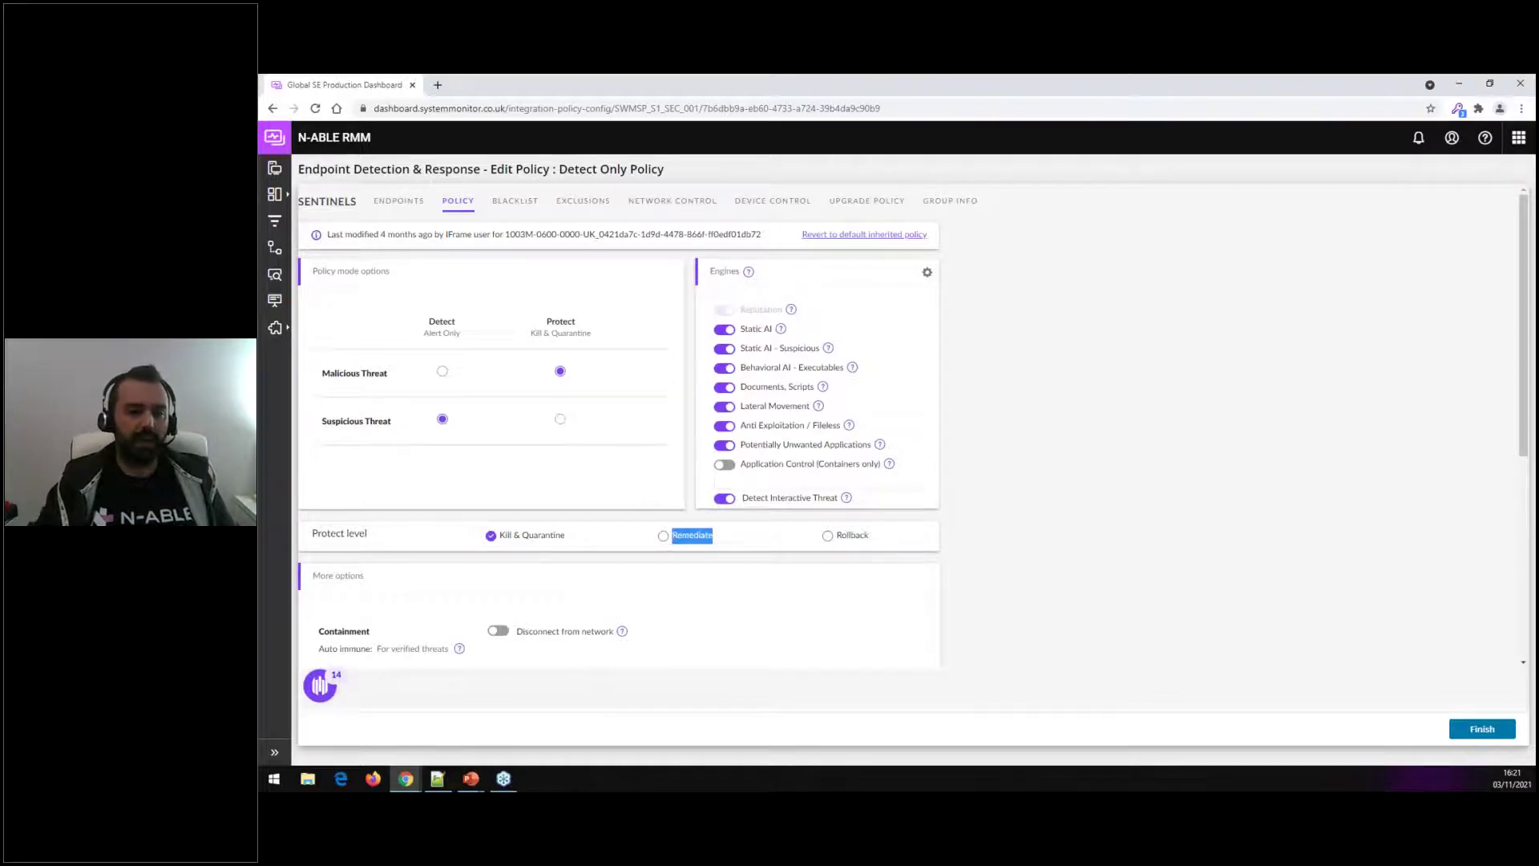
{"action": "left_click_drag", "start_coordinate": [875, 542], "coordinate": [832, 542]}
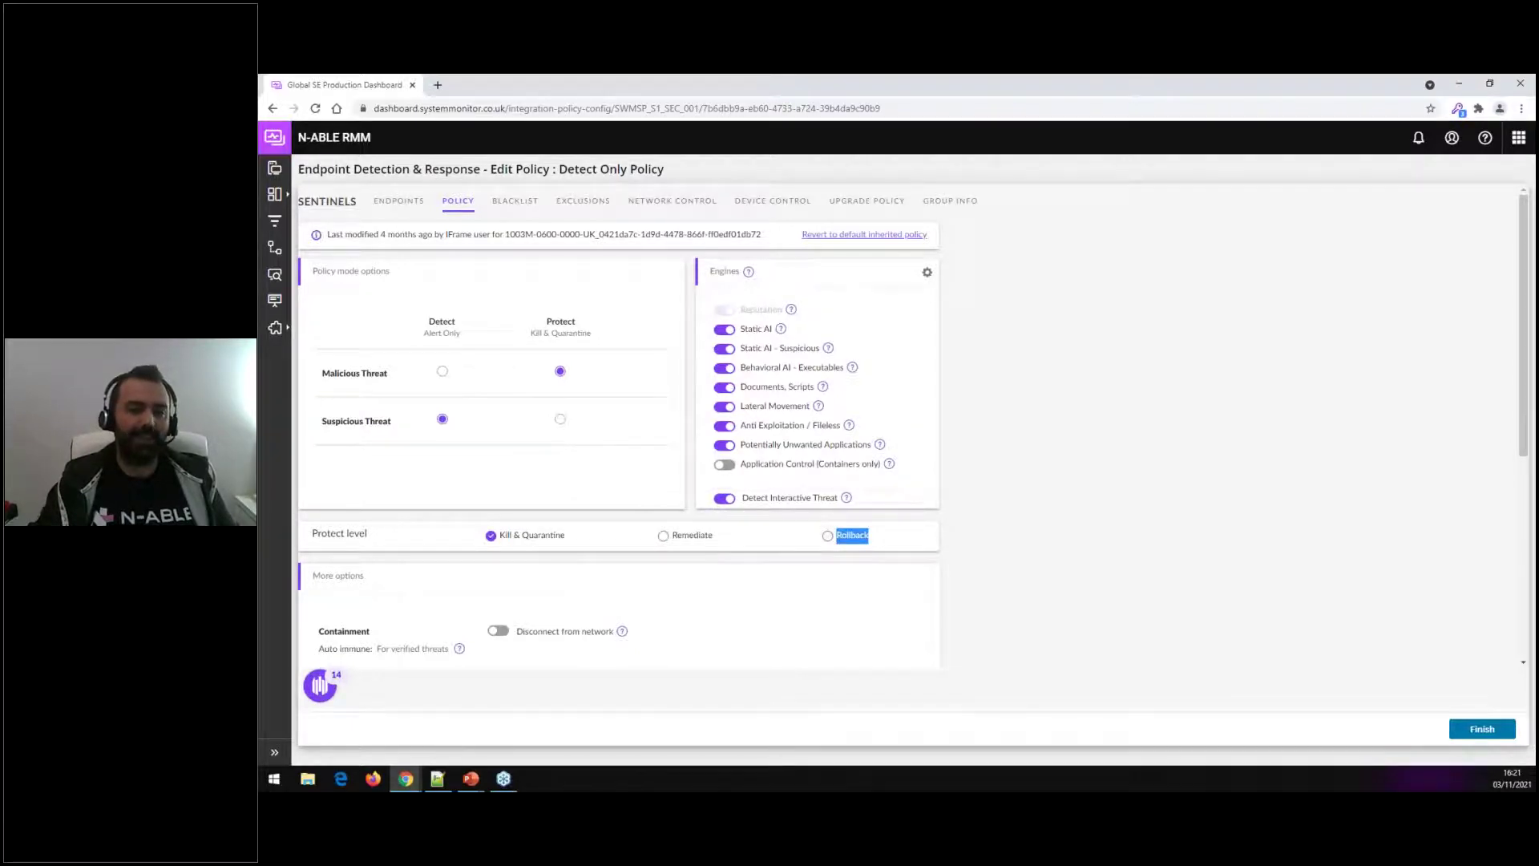
{"action": "left_click", "coordinate": [1086, 522]}
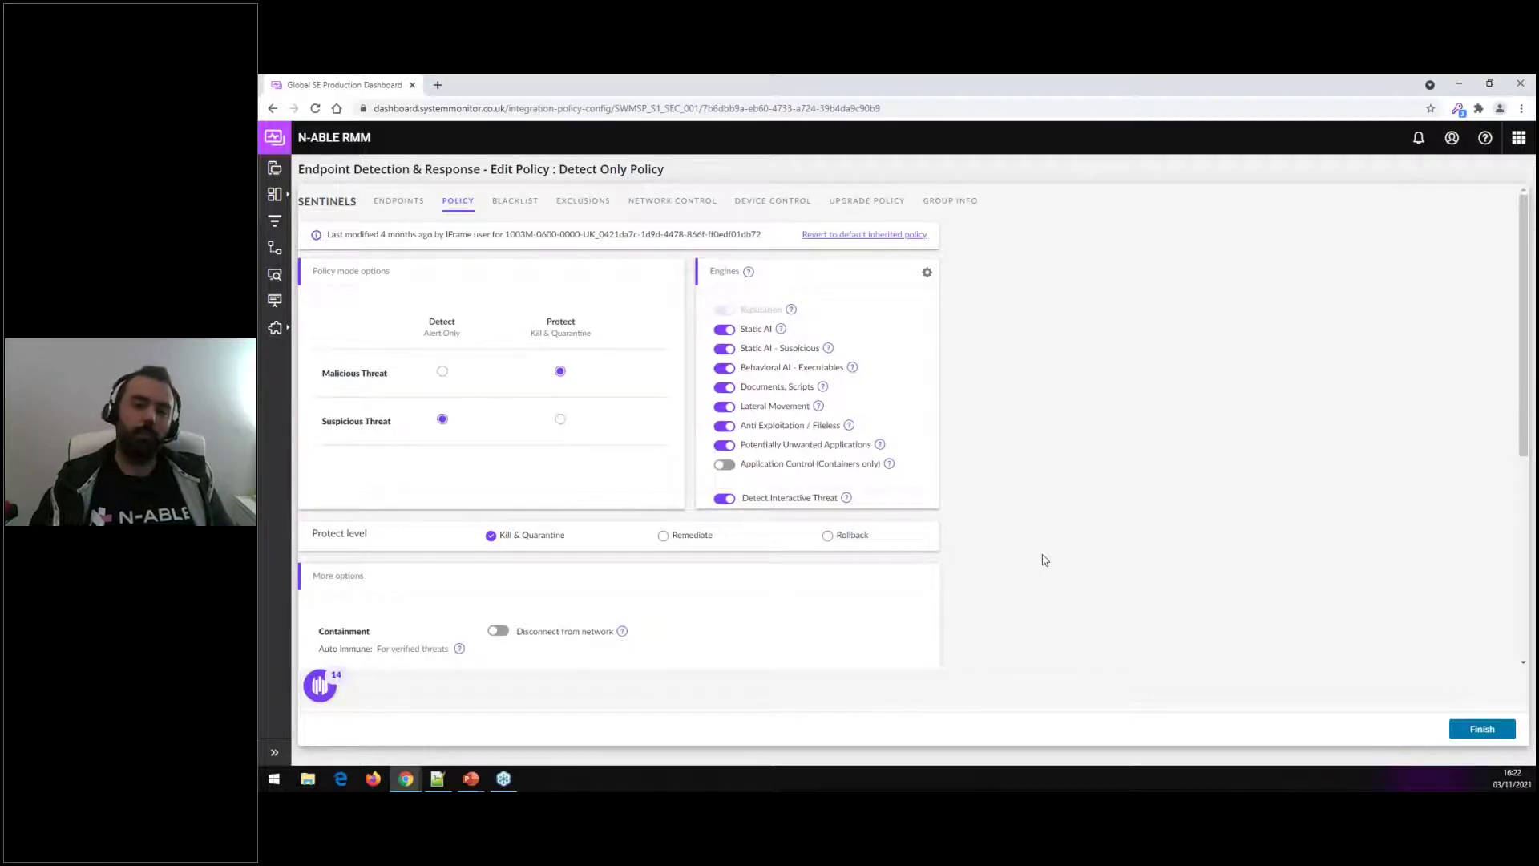
{"action": "double_click", "coordinate": [857, 536]}
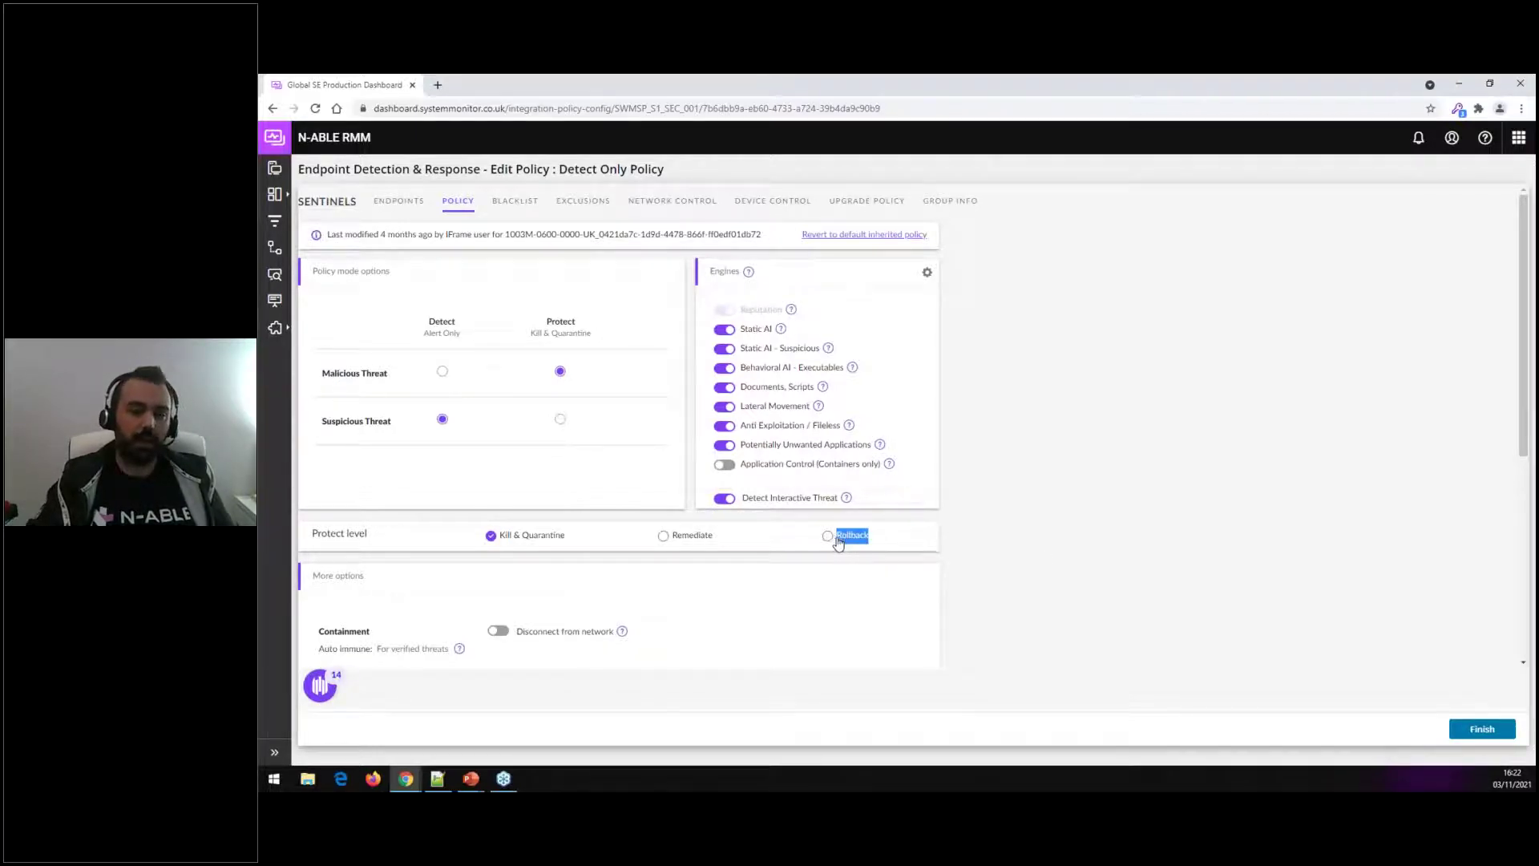
{"action": "left_click", "coordinate": [985, 539]}
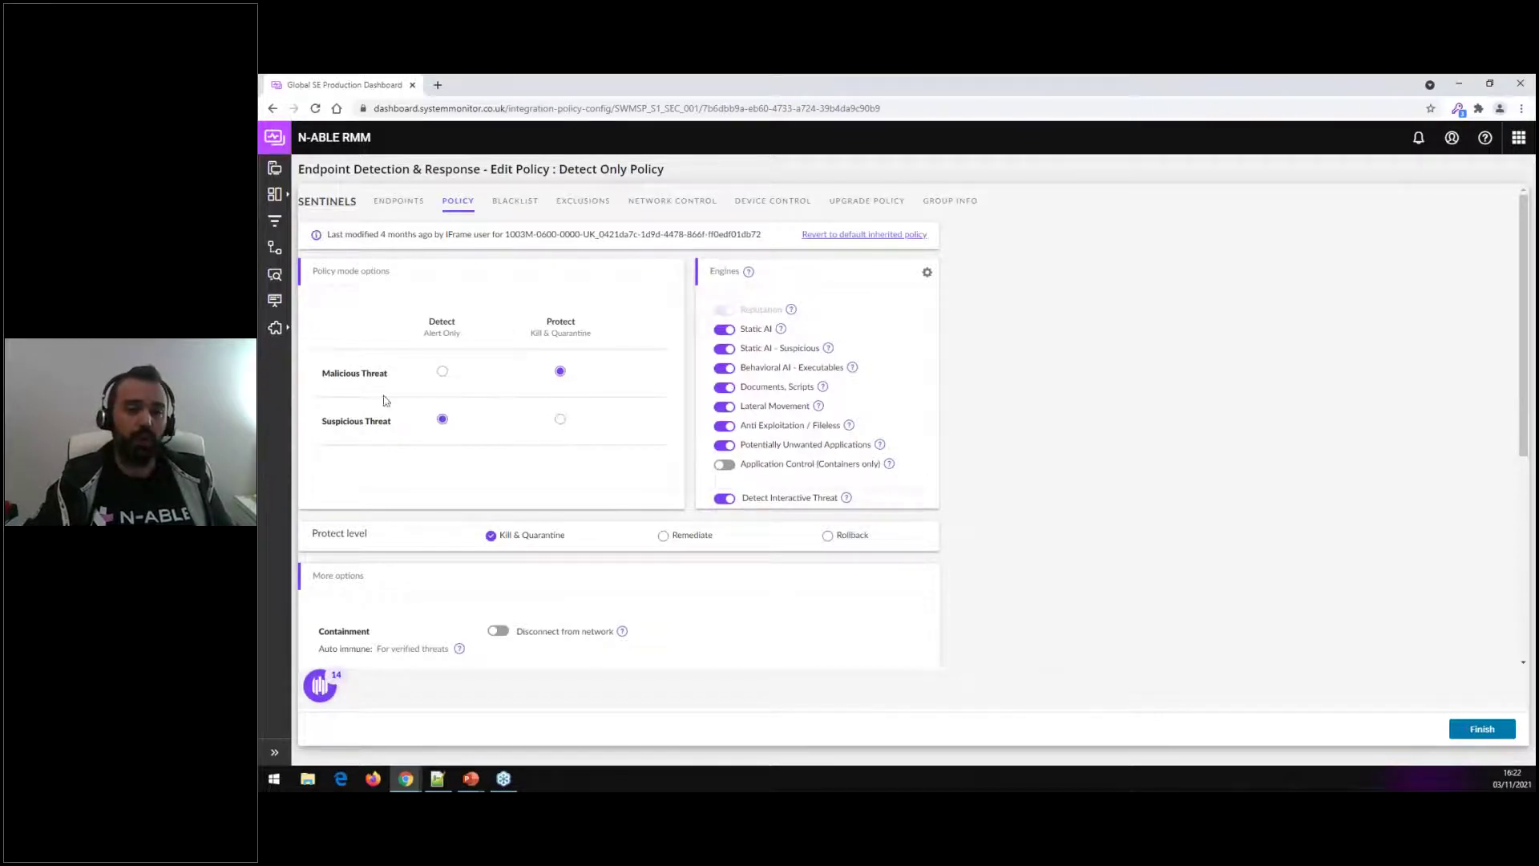
{"action": "mouse_move", "coordinate": [275, 329]}
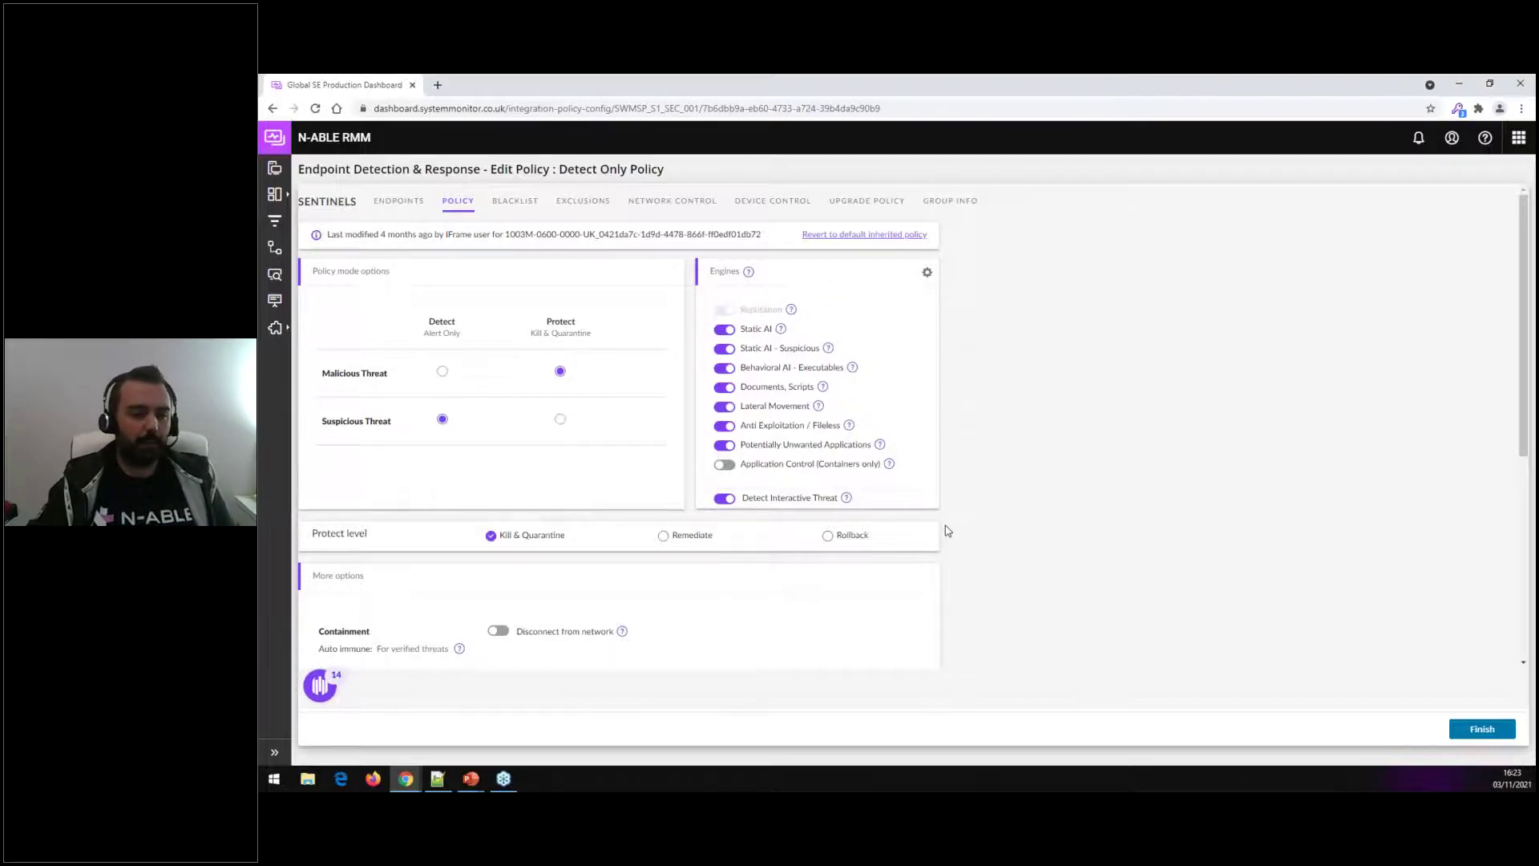
- Examine the Snapshots and Anti Tamper options in the policy's agent configuration
{"action": "scroll", "coordinate": [945, 530], "scroll_direction": "down", "scroll_amount": 5}
{"action": "mouse_move", "coordinate": [702, 472]}
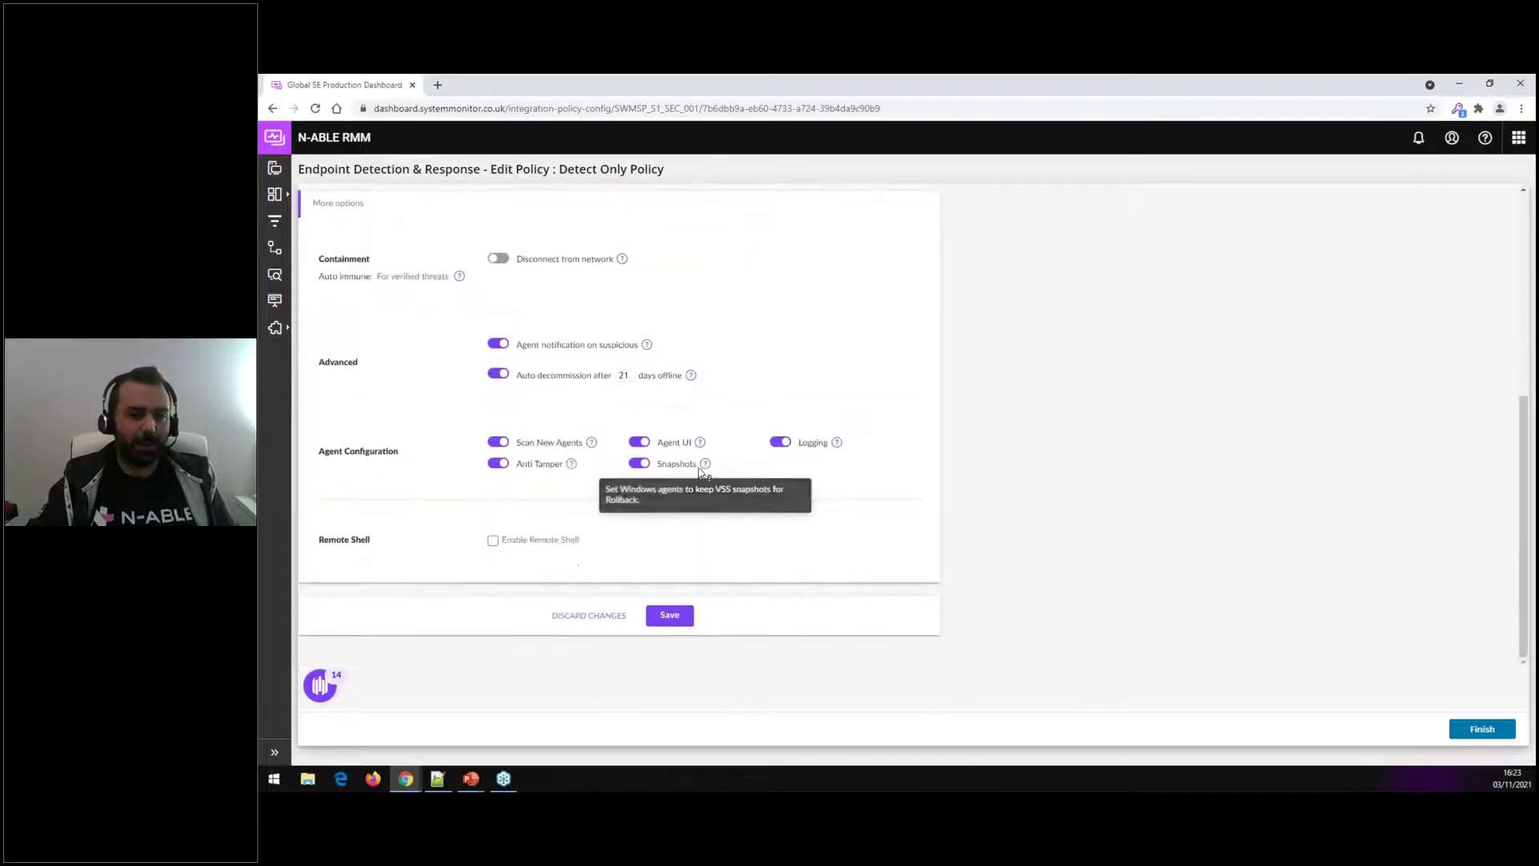
{"action": "left_click_drag", "start_coordinate": [694, 464], "coordinate": [657, 463]}
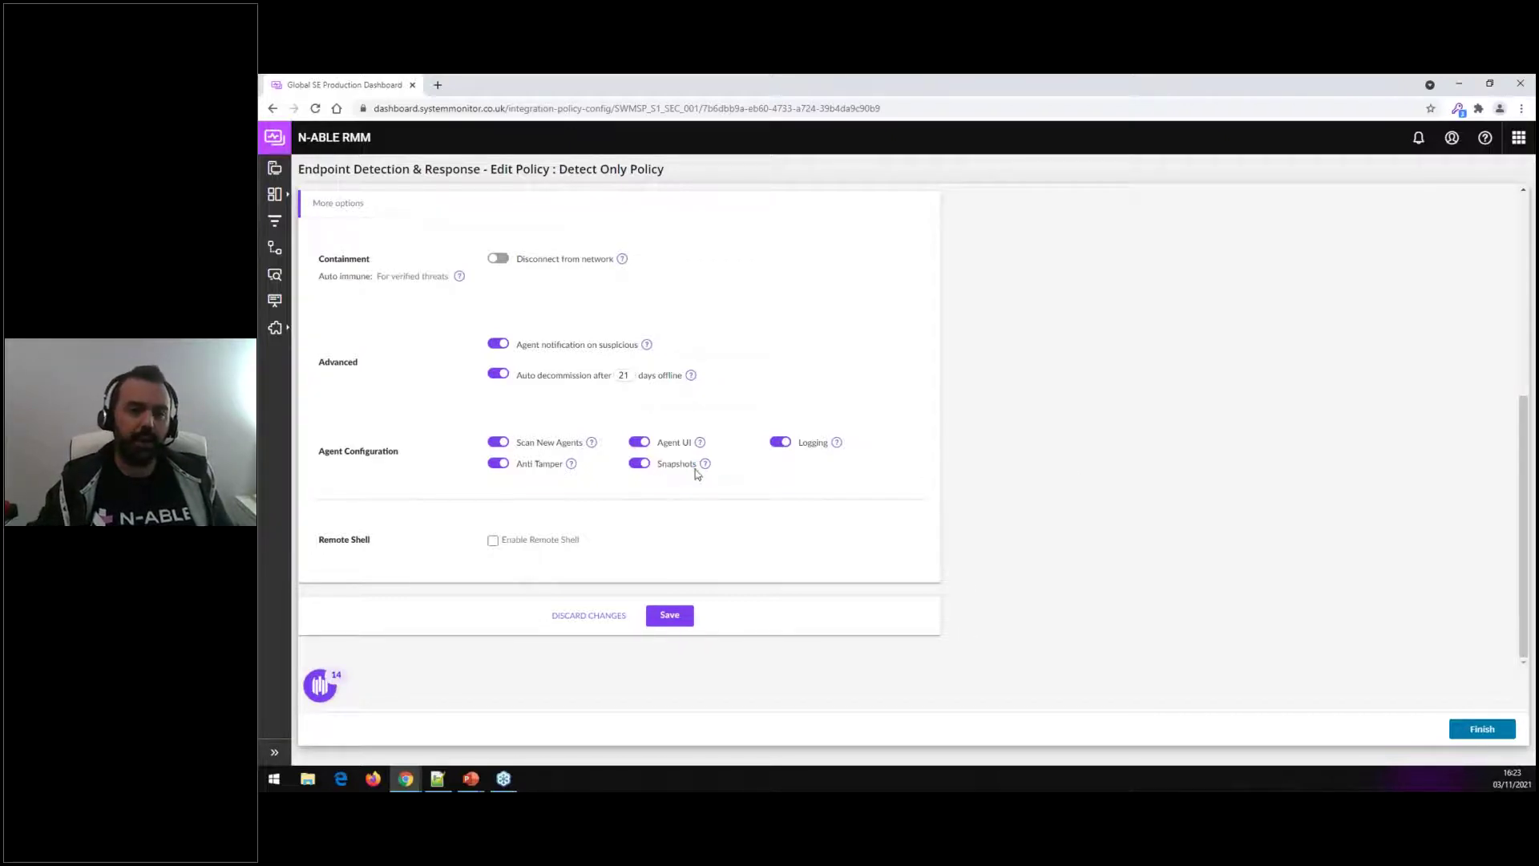
{"action": "left_click_drag", "start_coordinate": [698, 464], "coordinate": [659, 464]}
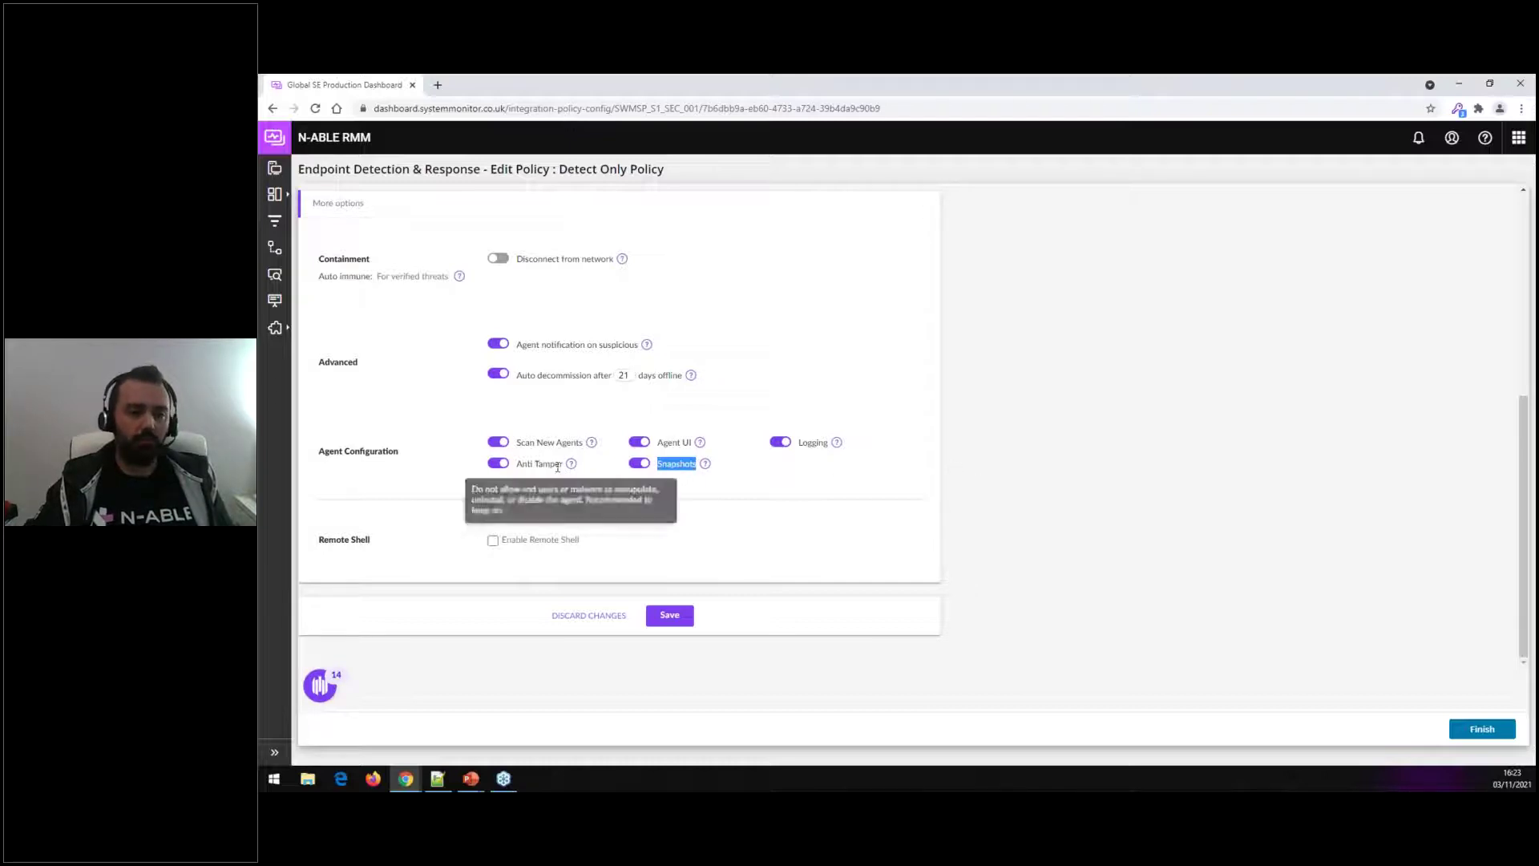
{"action": "left_click_drag", "start_coordinate": [563, 465], "coordinate": [514, 465]}
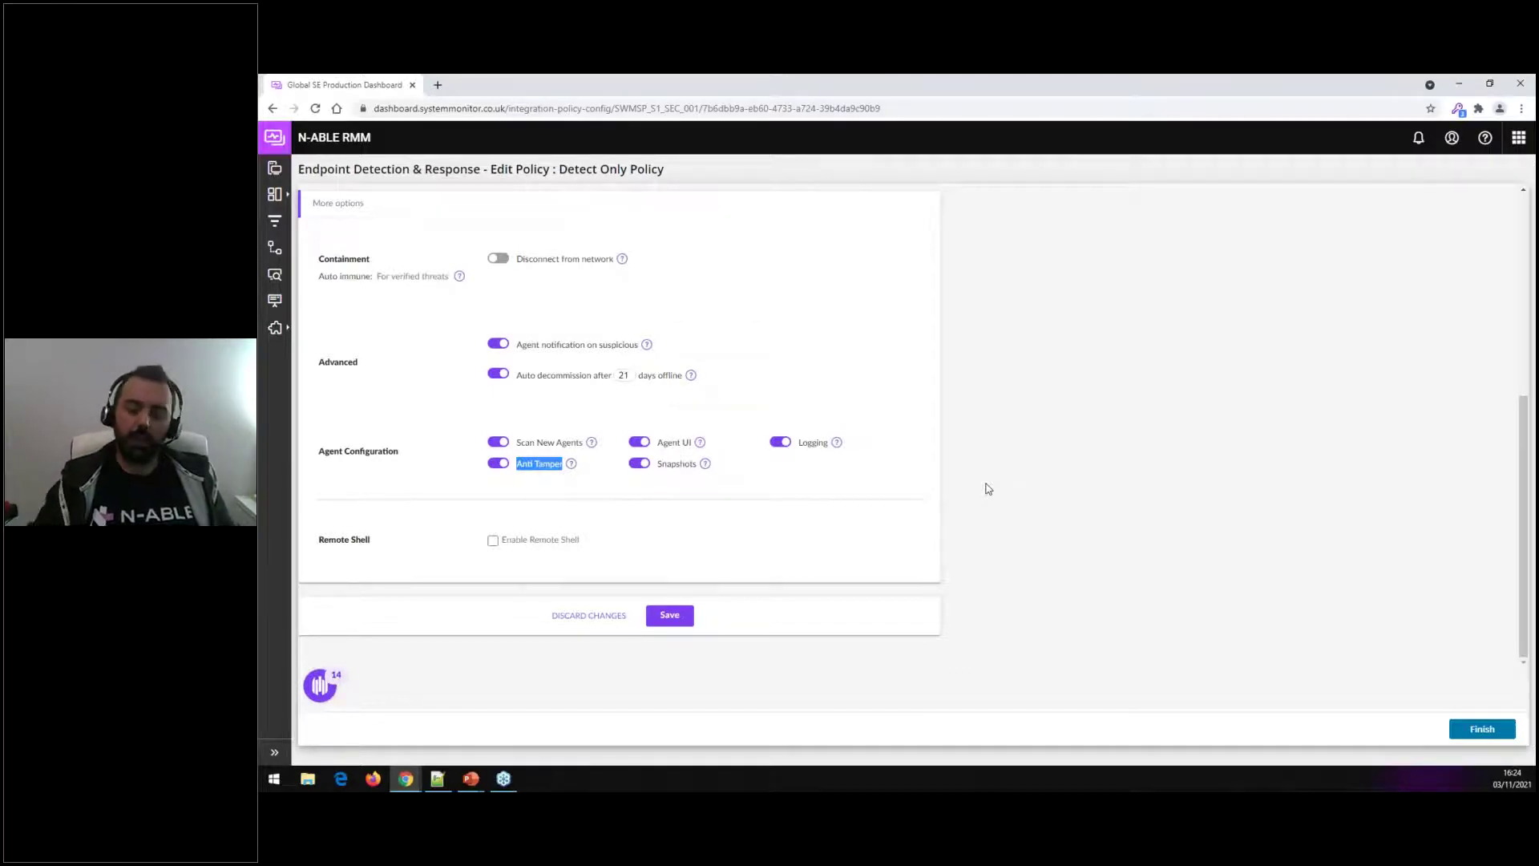
{"action": "left_click", "coordinate": [832, 476]}
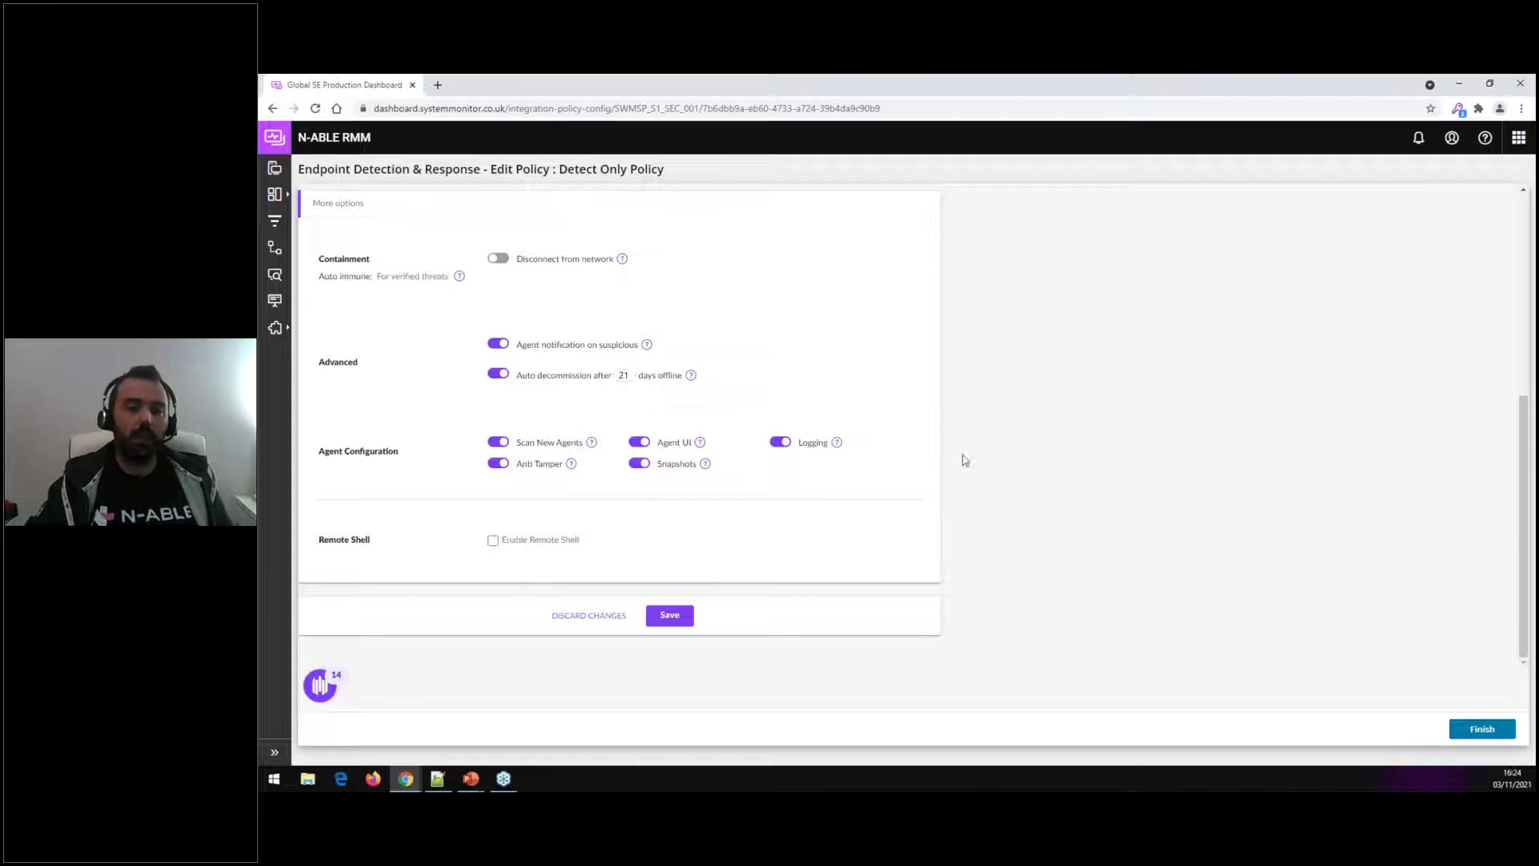
{"action": "left_click_drag", "start_coordinate": [695, 465], "coordinate": [653, 470]}
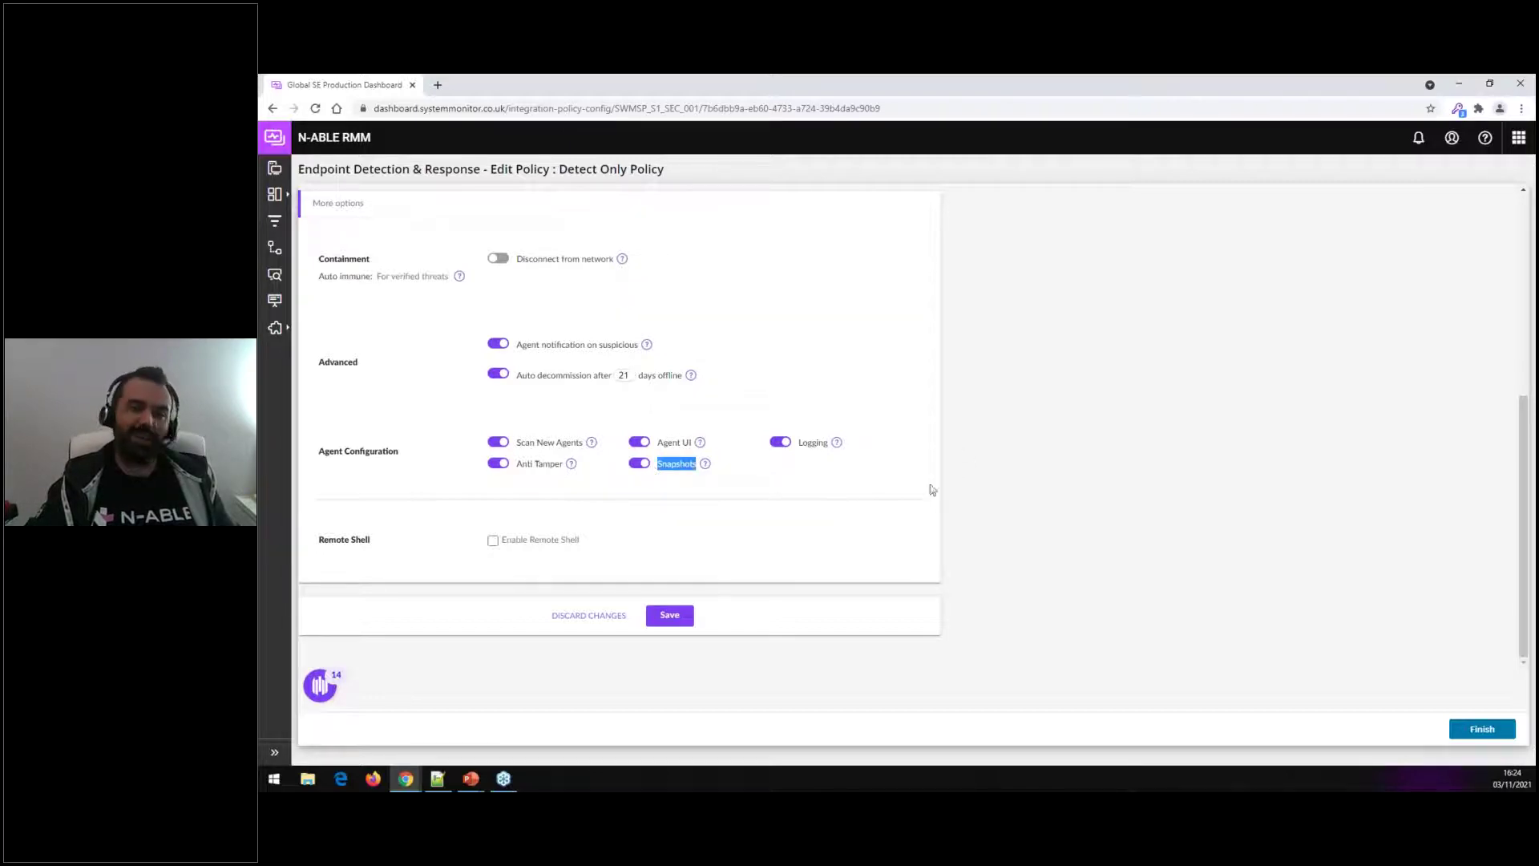
{"action": "left_click", "coordinate": [949, 455]}
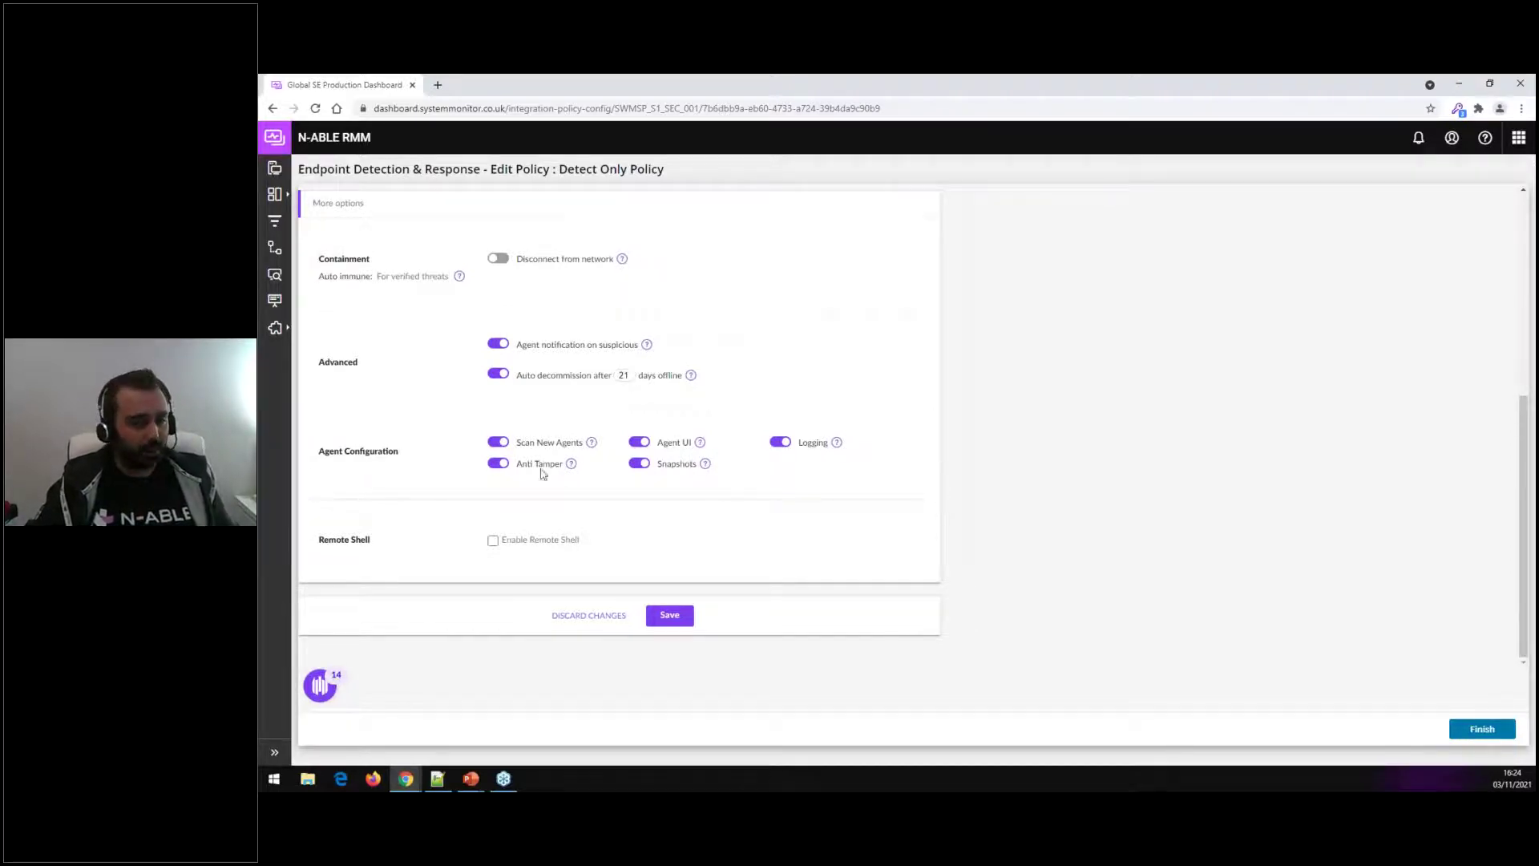
{"action": "left_click_drag", "start_coordinate": [564, 465], "coordinate": [527, 465]}
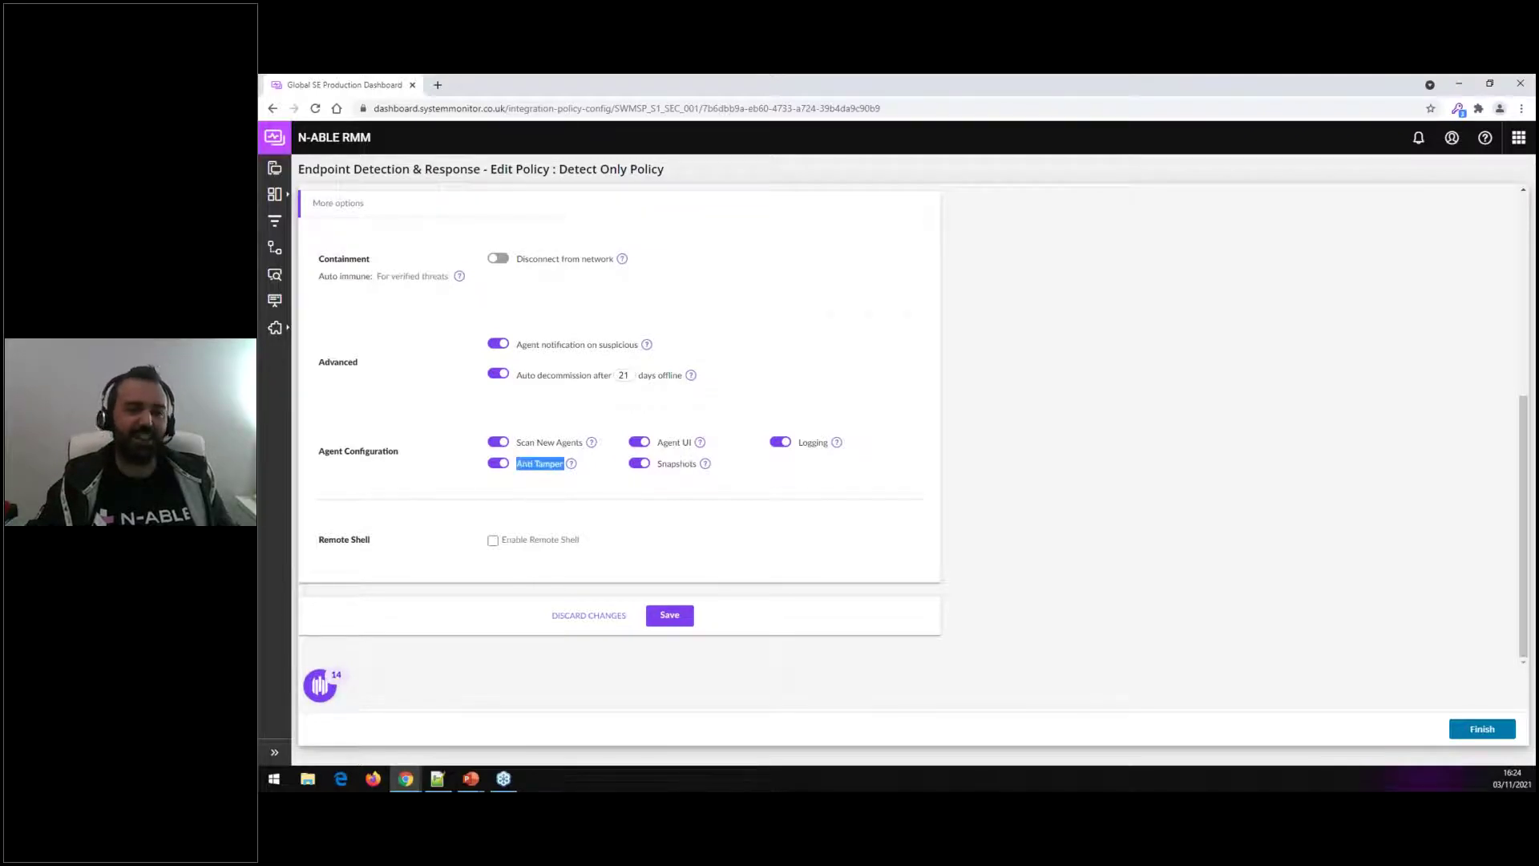
{"action": "left_click", "coordinate": [878, 476]}
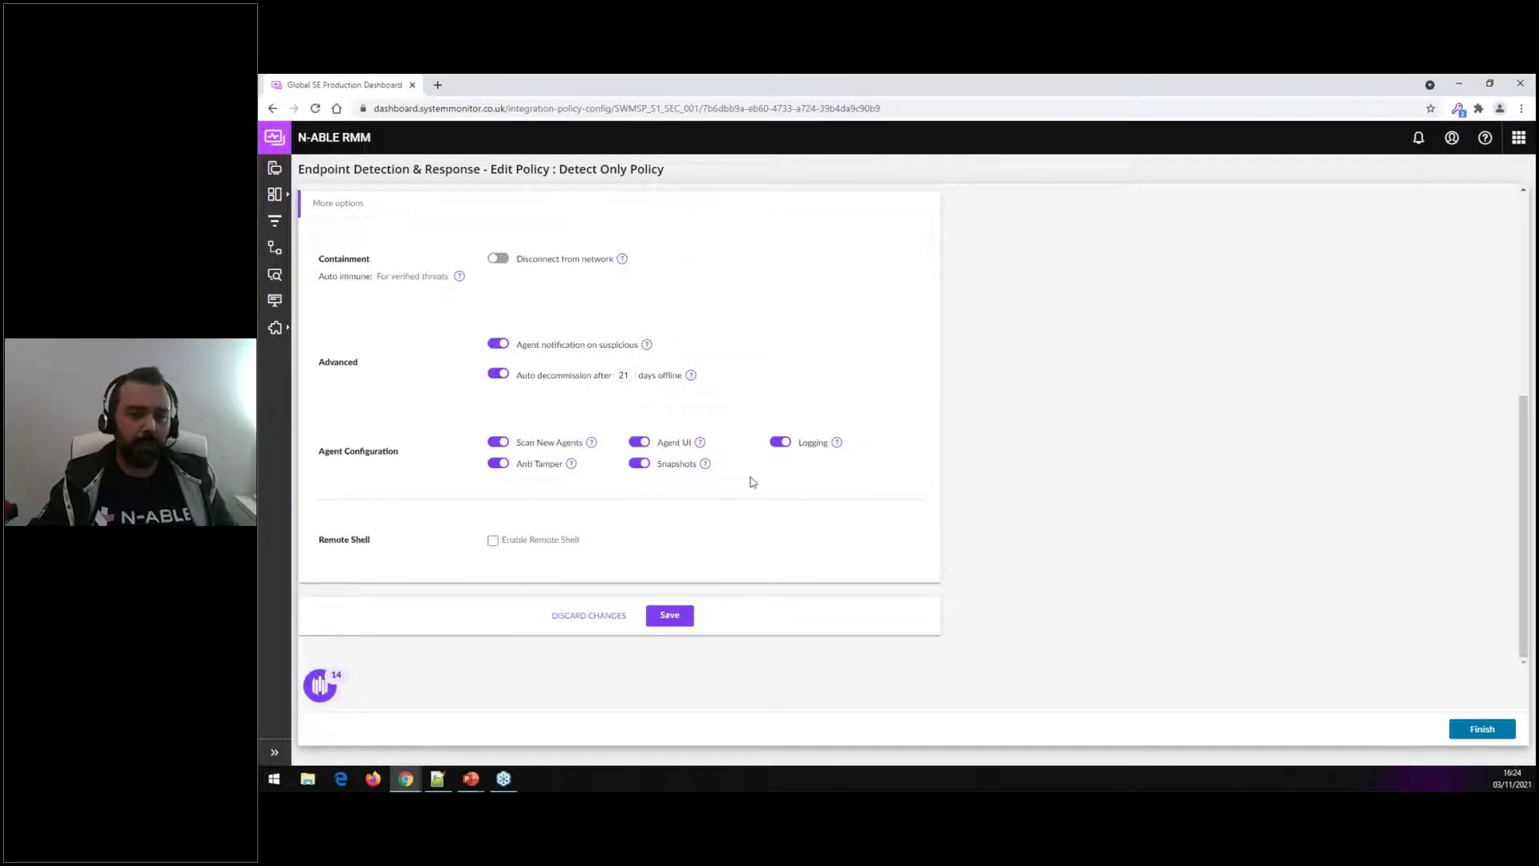
{"action": "left_click_drag", "start_coordinate": [696, 465], "coordinate": [656, 465]}
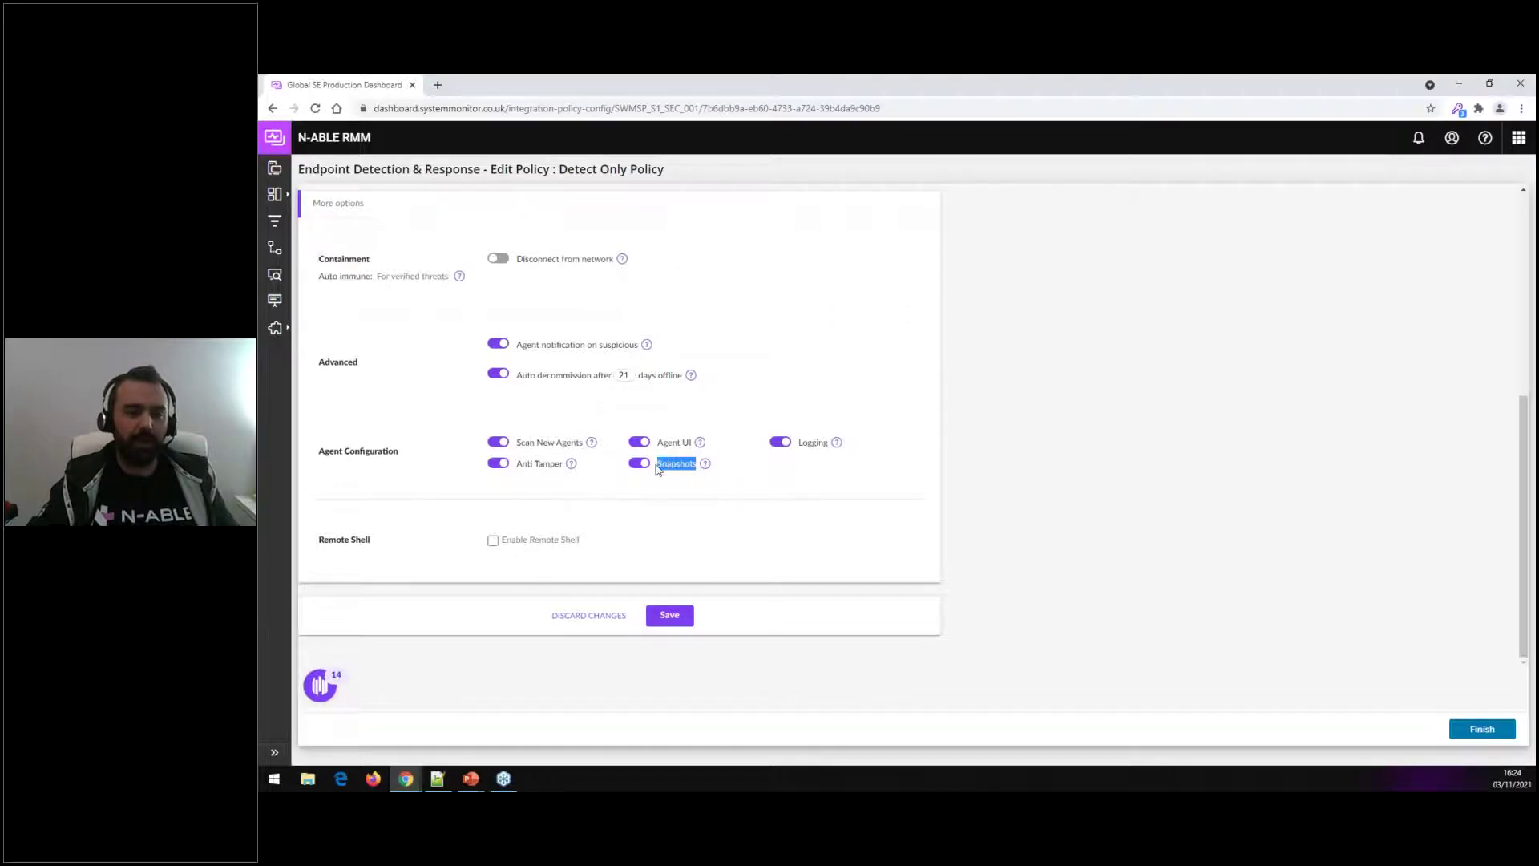
{"action": "left_click", "coordinate": [743, 469]}
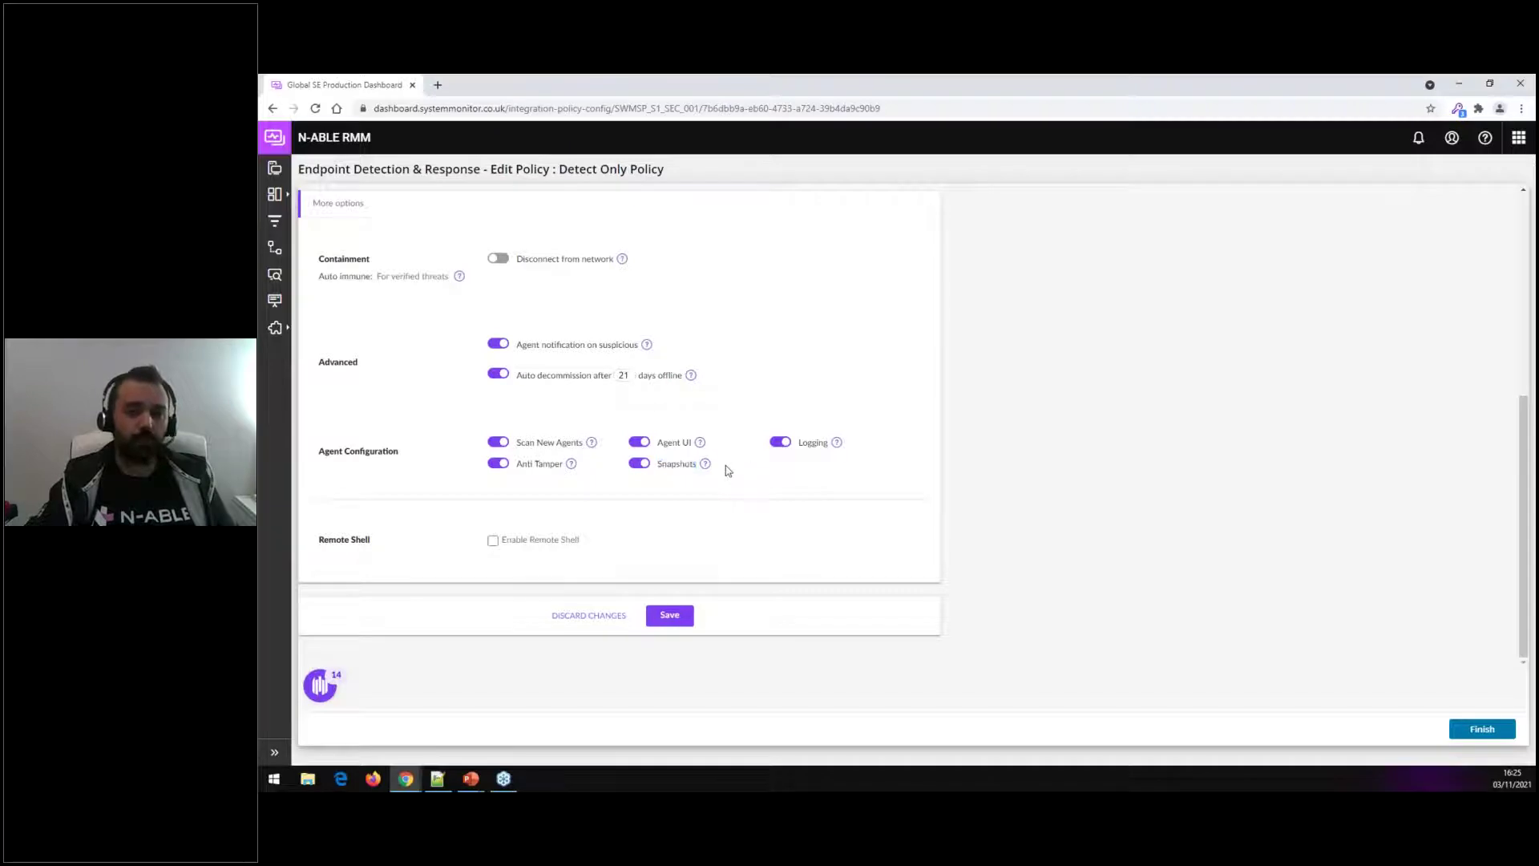
{"action": "left_click_drag", "start_coordinate": [698, 463], "coordinate": [657, 465]}
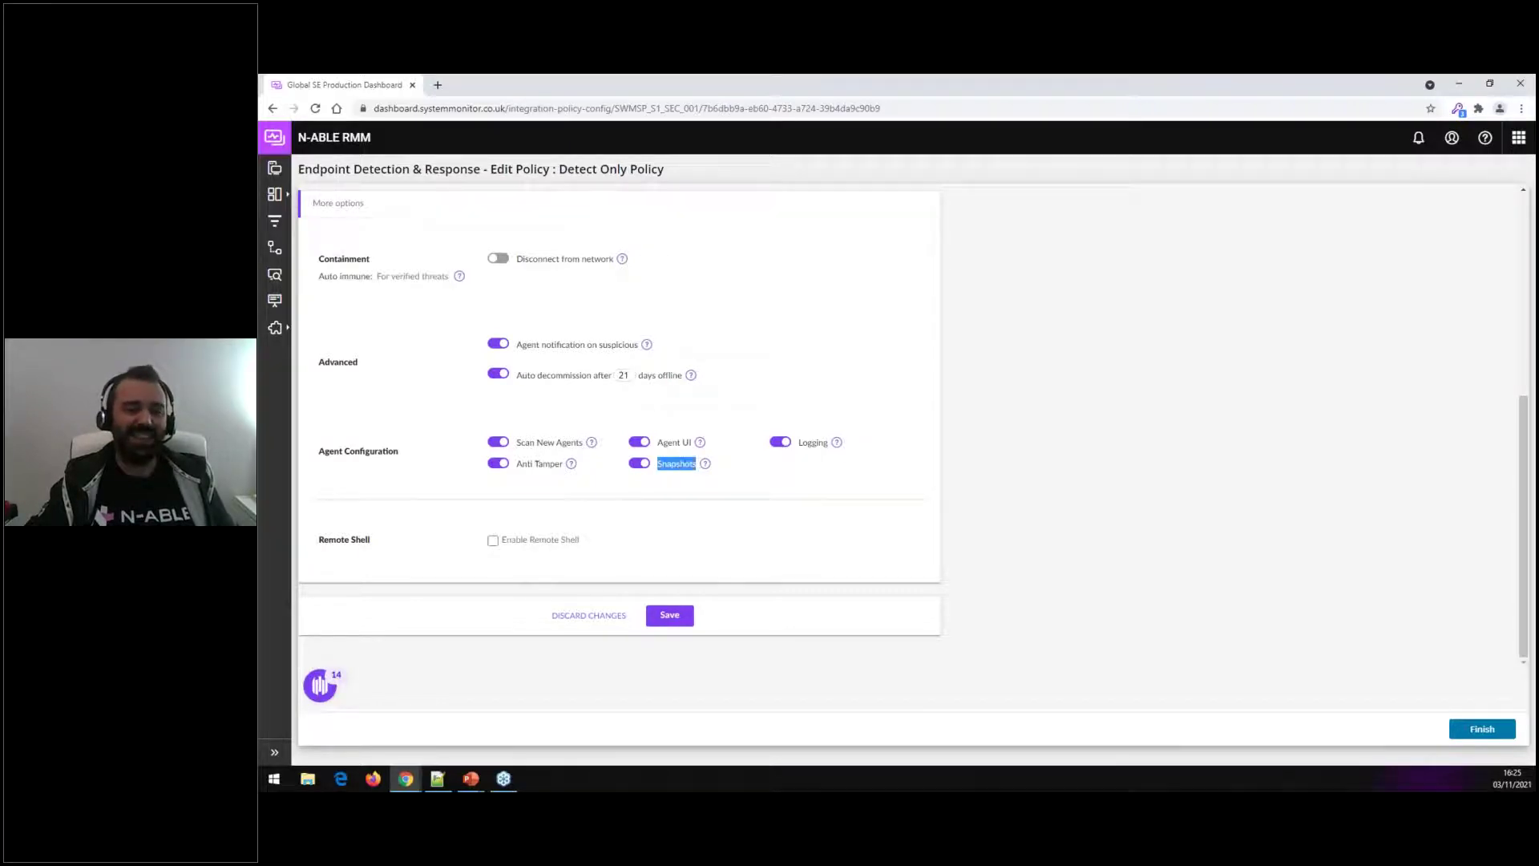
- Examine the Snapshots agent option together with the Remediate and Rollback protect levels of the policy
{"action": "left_click", "coordinate": [727, 466]}
{"action": "mouse_move", "coordinate": [705, 463]}
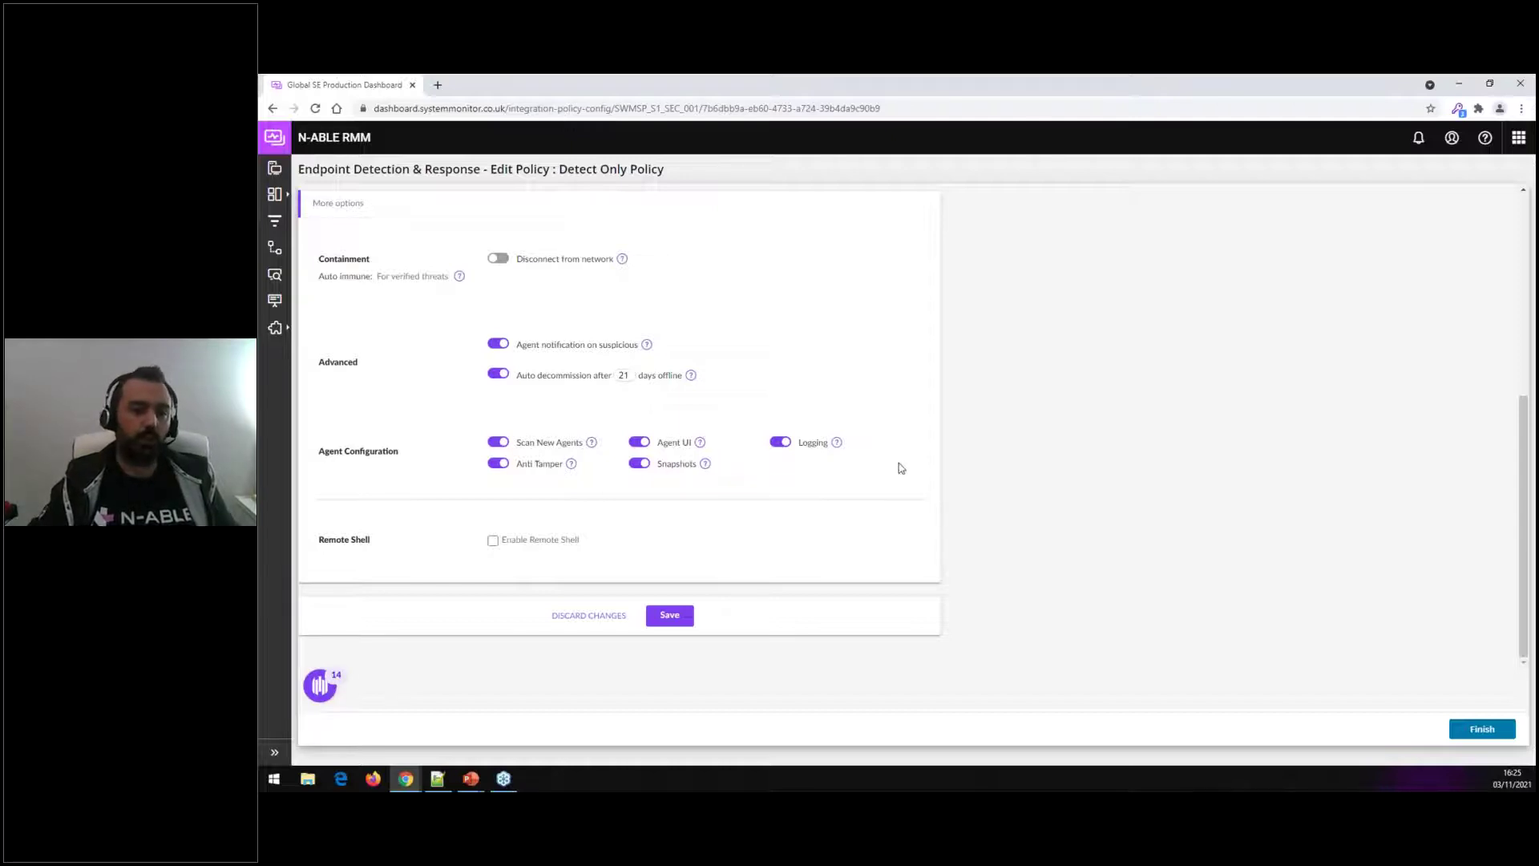
{"action": "scroll", "coordinate": [901, 466], "scroll_direction": "up", "scroll_amount": 3}
{"action": "left_click_drag", "start_coordinate": [724, 431], "coordinate": [662, 431]}
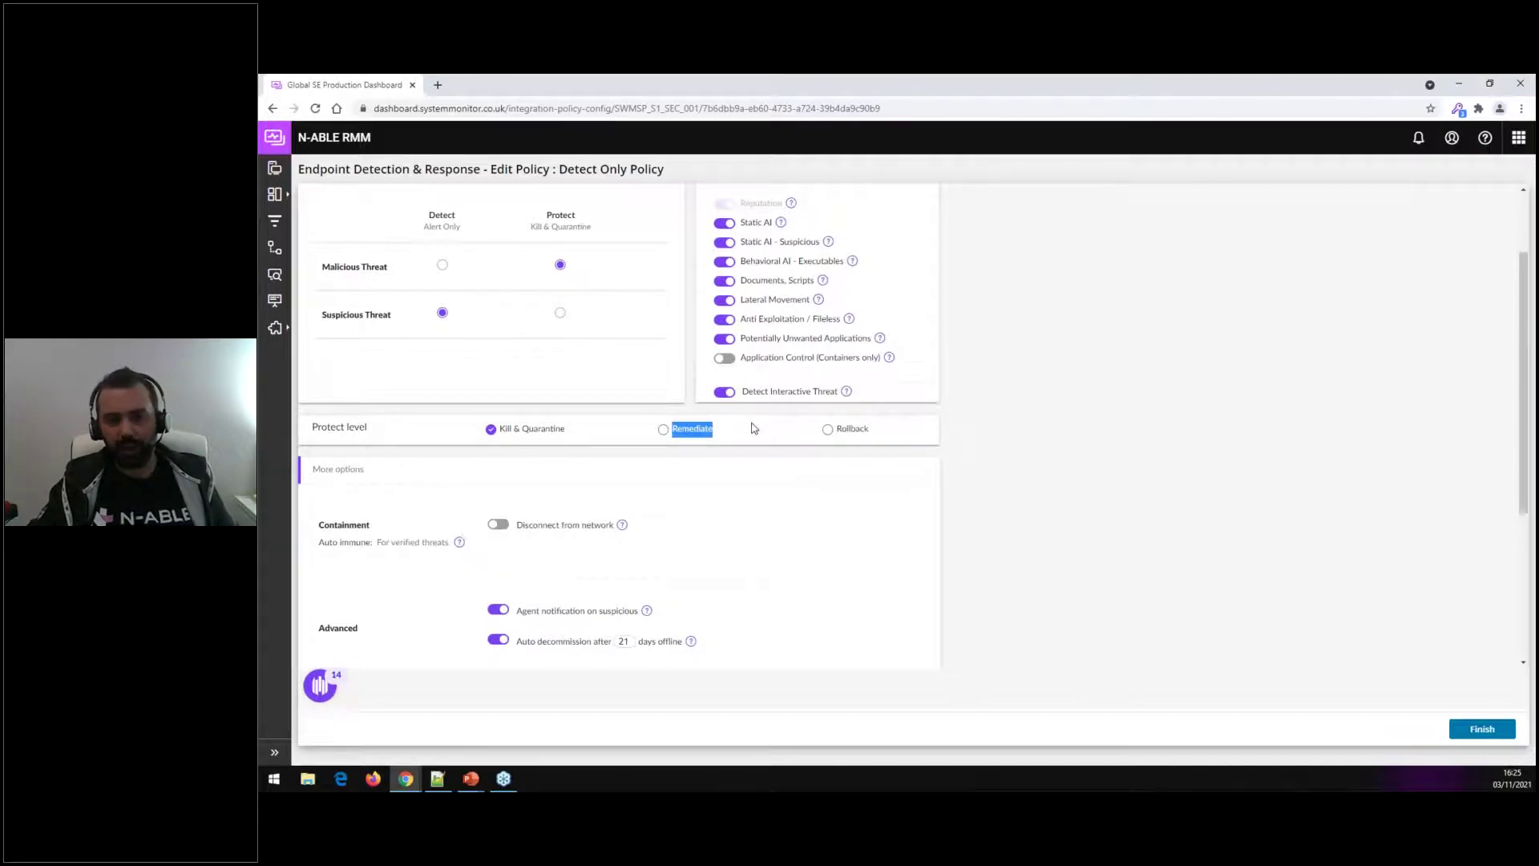
{"action": "left_click_drag", "start_coordinate": [880, 431], "coordinate": [836, 431]}
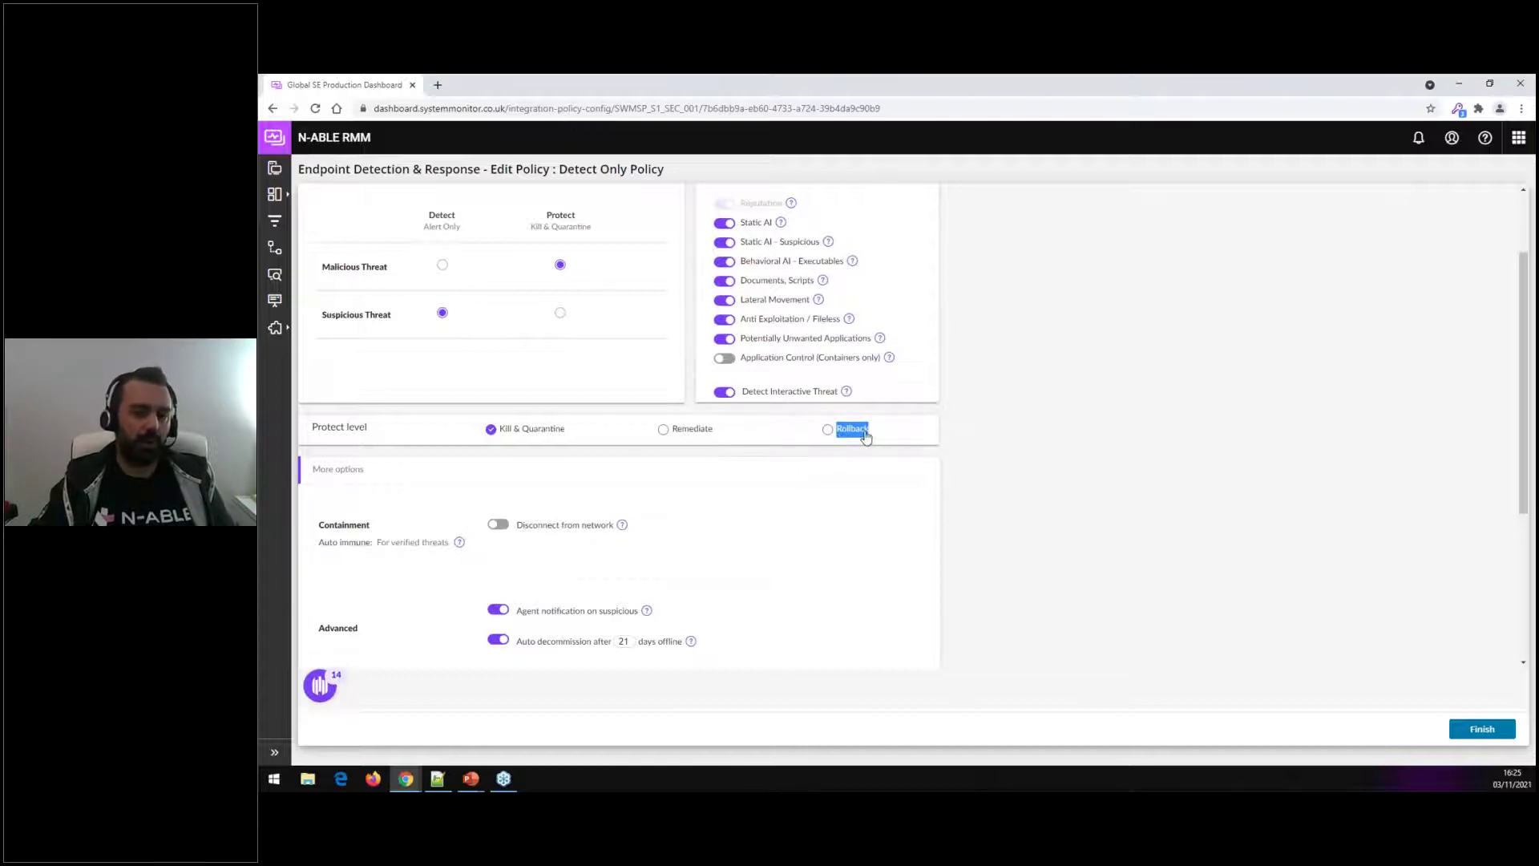
{"action": "left_click", "coordinate": [892, 436]}
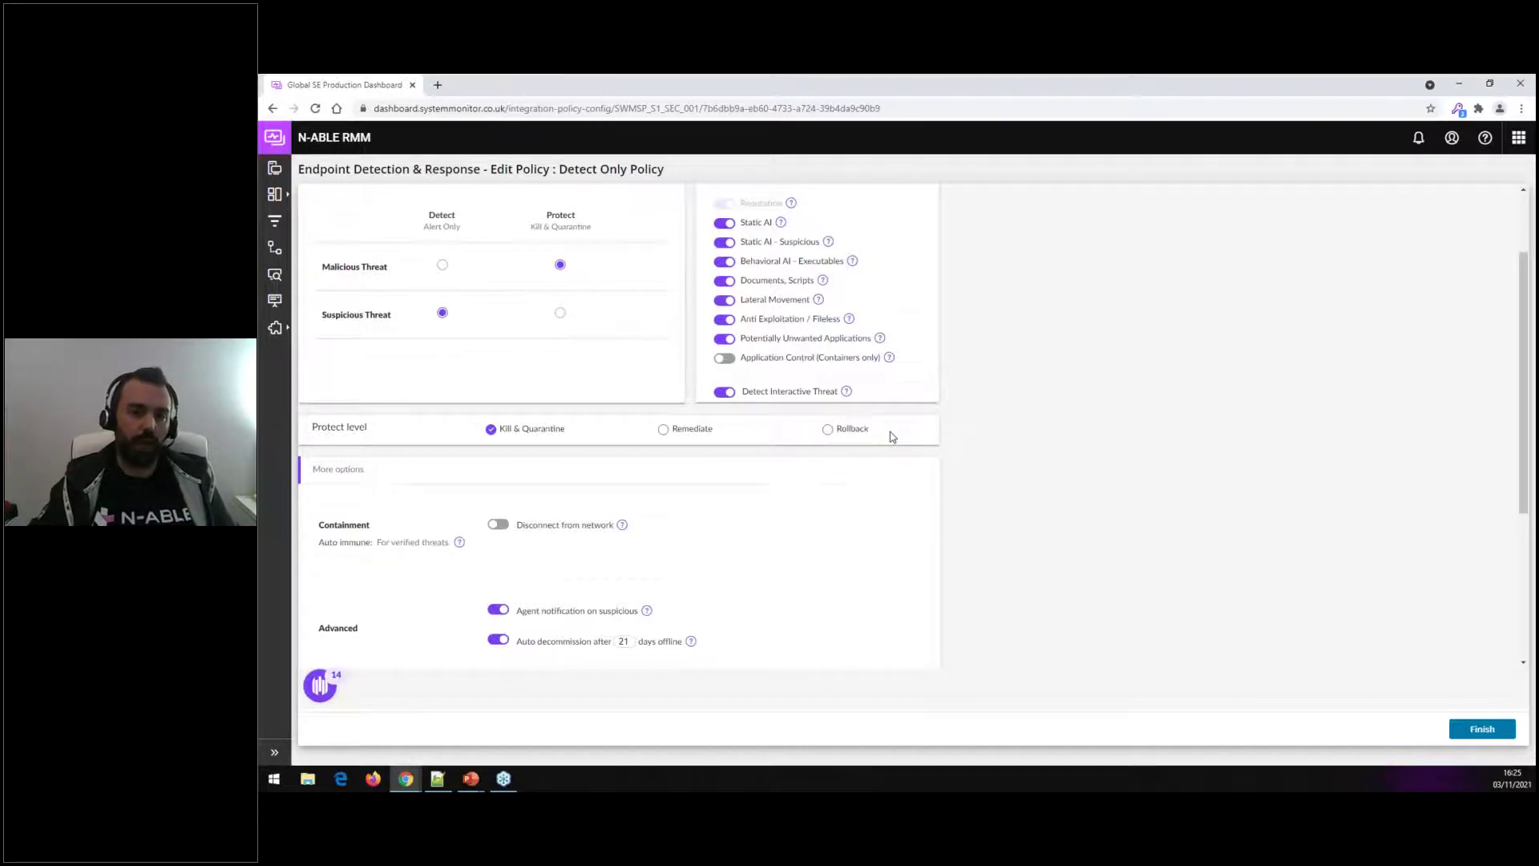
{"action": "scroll", "coordinate": [890, 437], "scroll_direction": "up", "scroll_amount": 1}
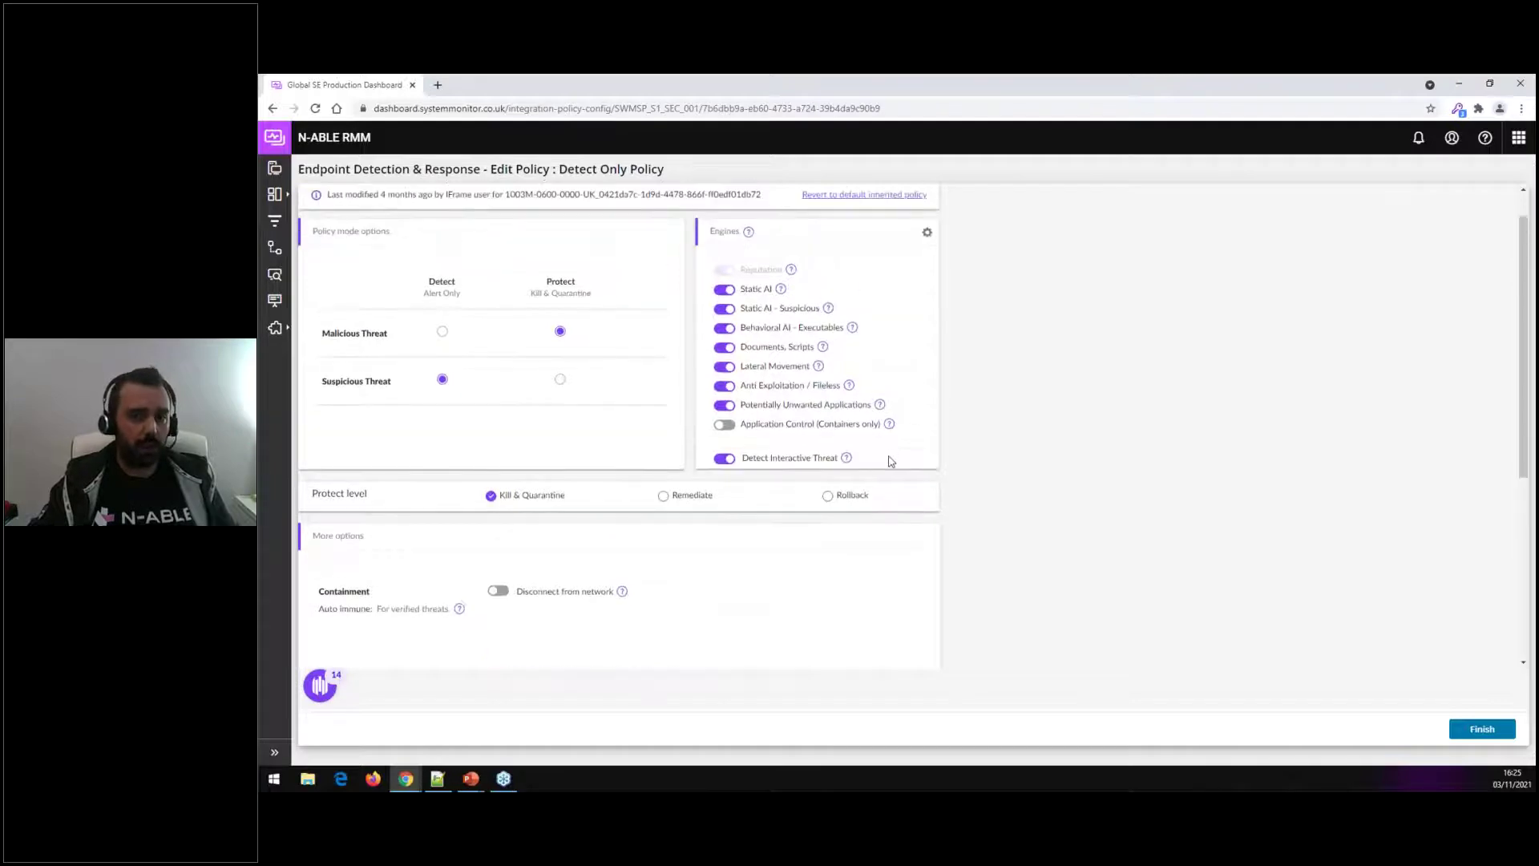
{"action": "left_click_drag", "start_coordinate": [873, 499], "coordinate": [833, 497]}
{"action": "left_click", "coordinate": [892, 503]}
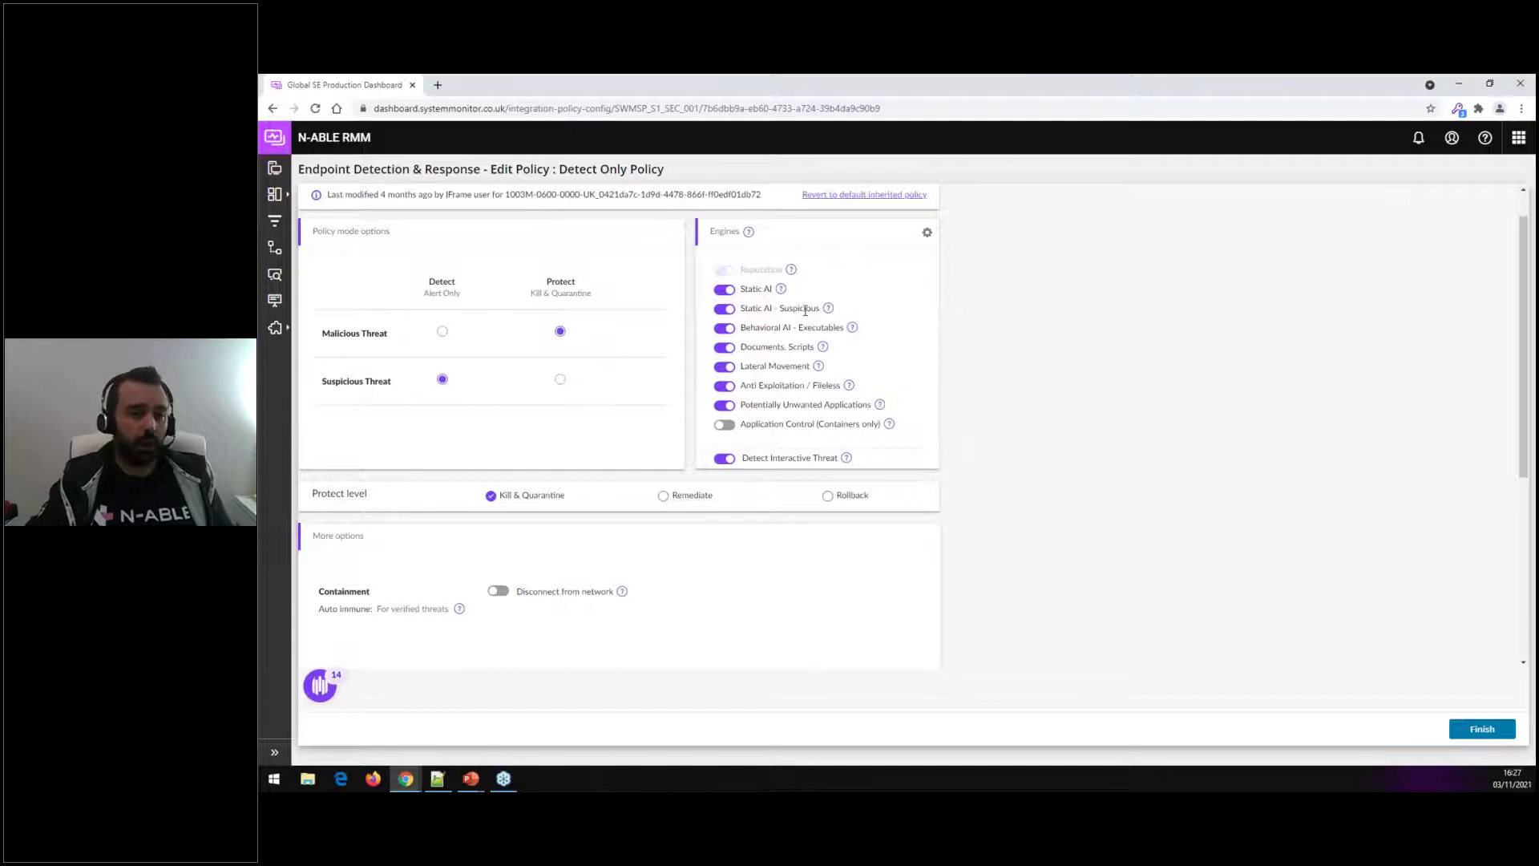
- Examine the policy's detection engines, including Static AI, Documents, Scripts, Anti Exploitation / Fileless, Detect Interactive Threat and Lateral Movement
{"action": "left_click_drag", "start_coordinate": [771, 288], "coordinate": [741, 290]}
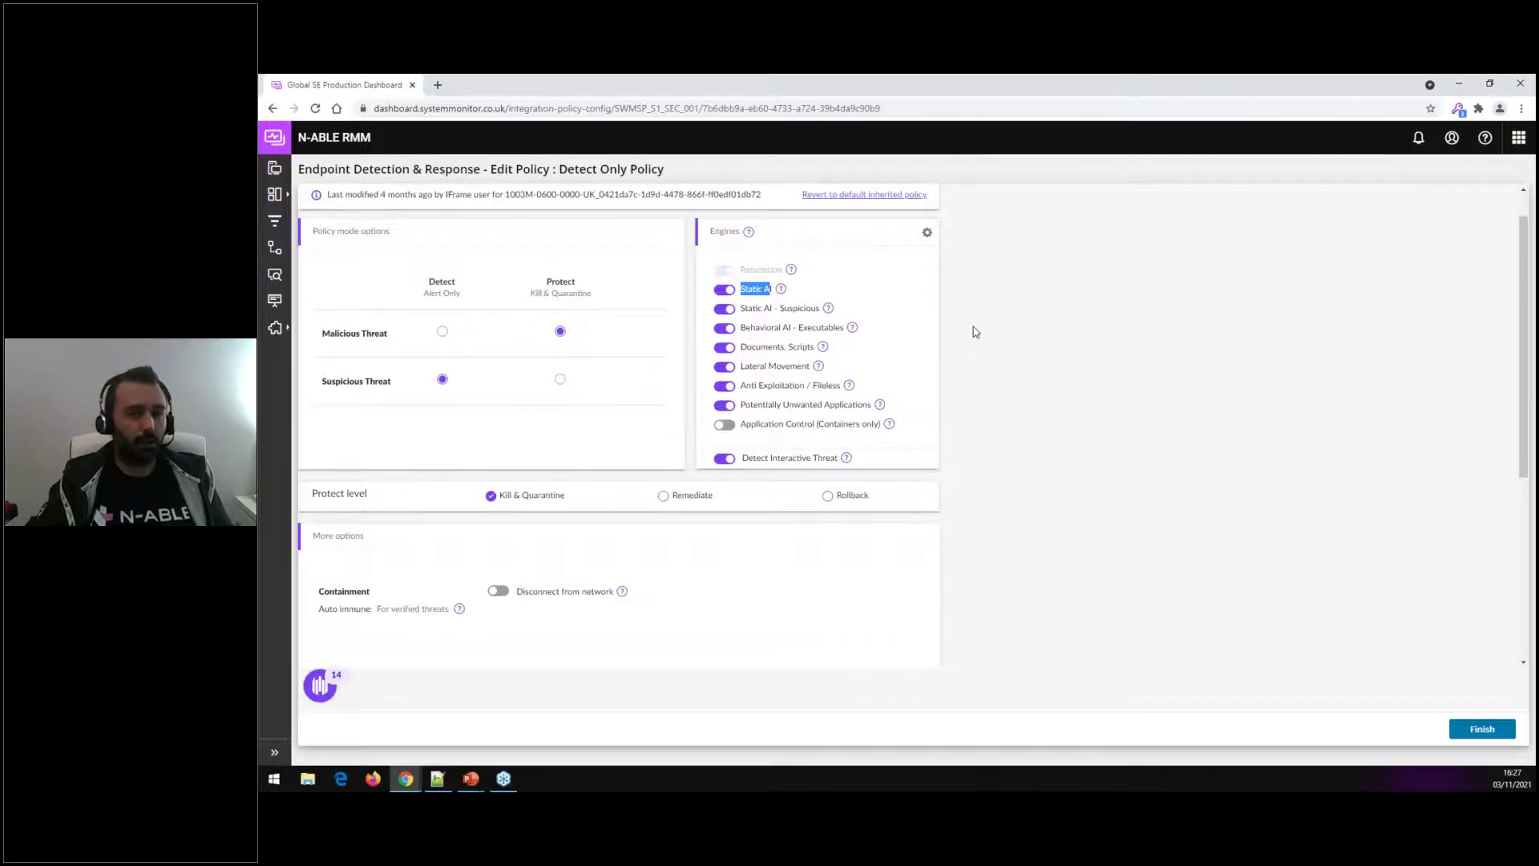
{"action": "left_click", "coordinate": [770, 289]}
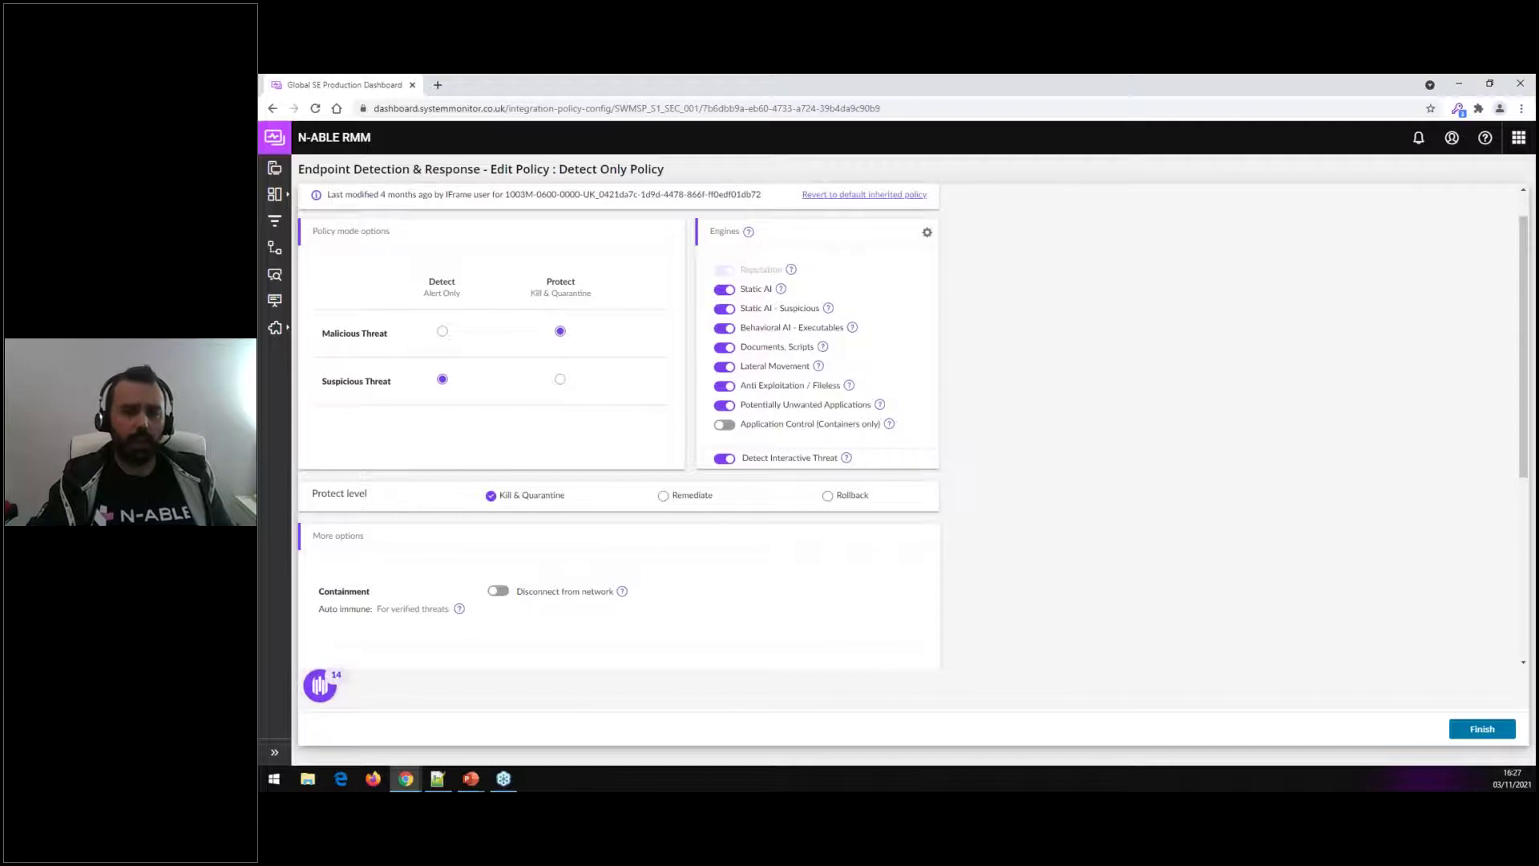
{"action": "left_click_drag", "start_coordinate": [814, 346], "coordinate": [740, 347]}
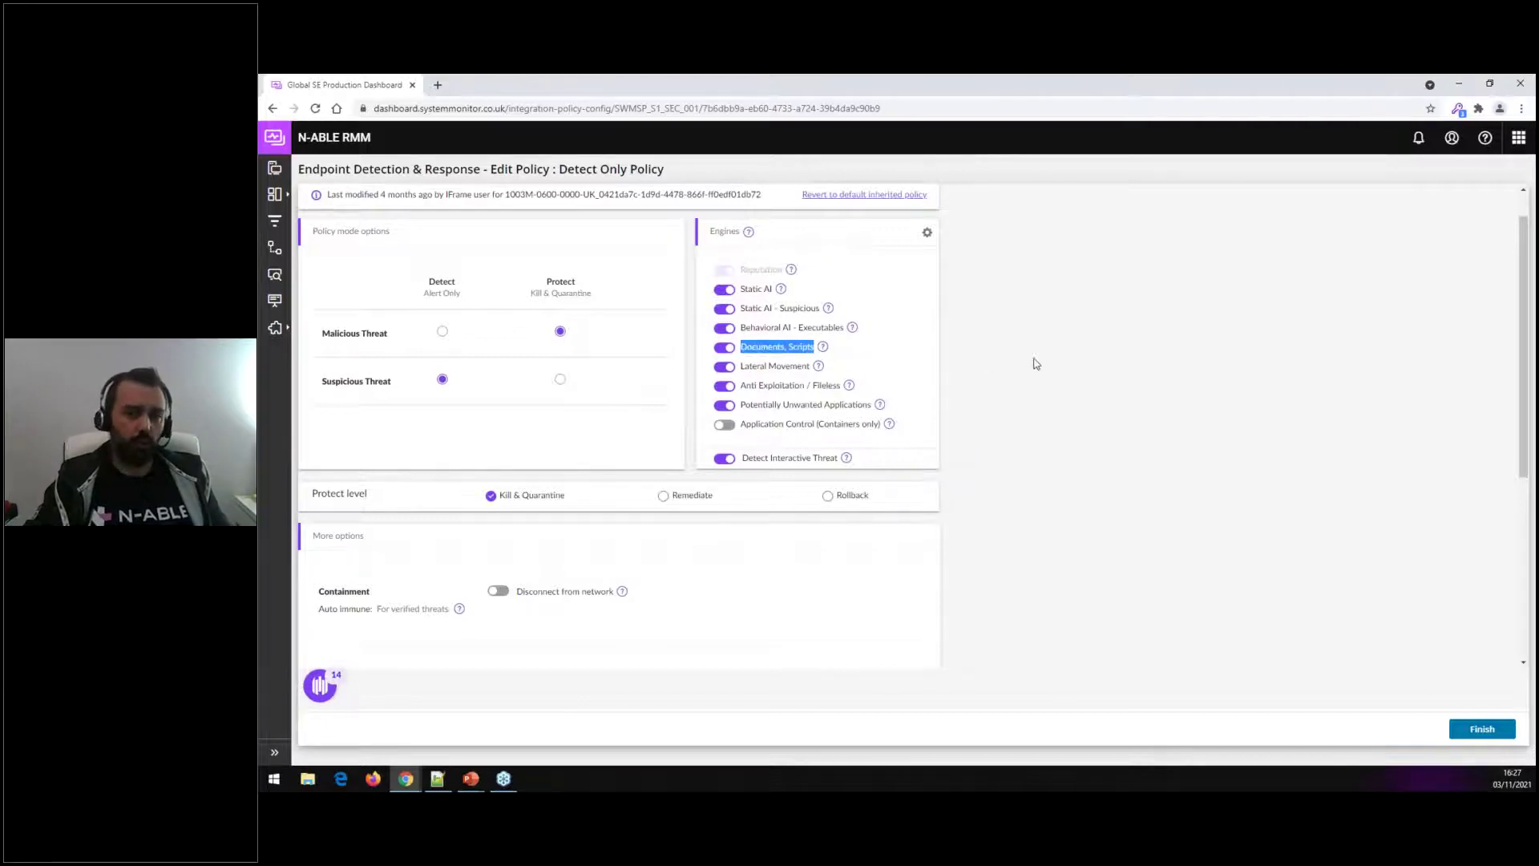
{"action": "left_click_drag", "start_coordinate": [841, 384], "coordinate": [815, 387]}
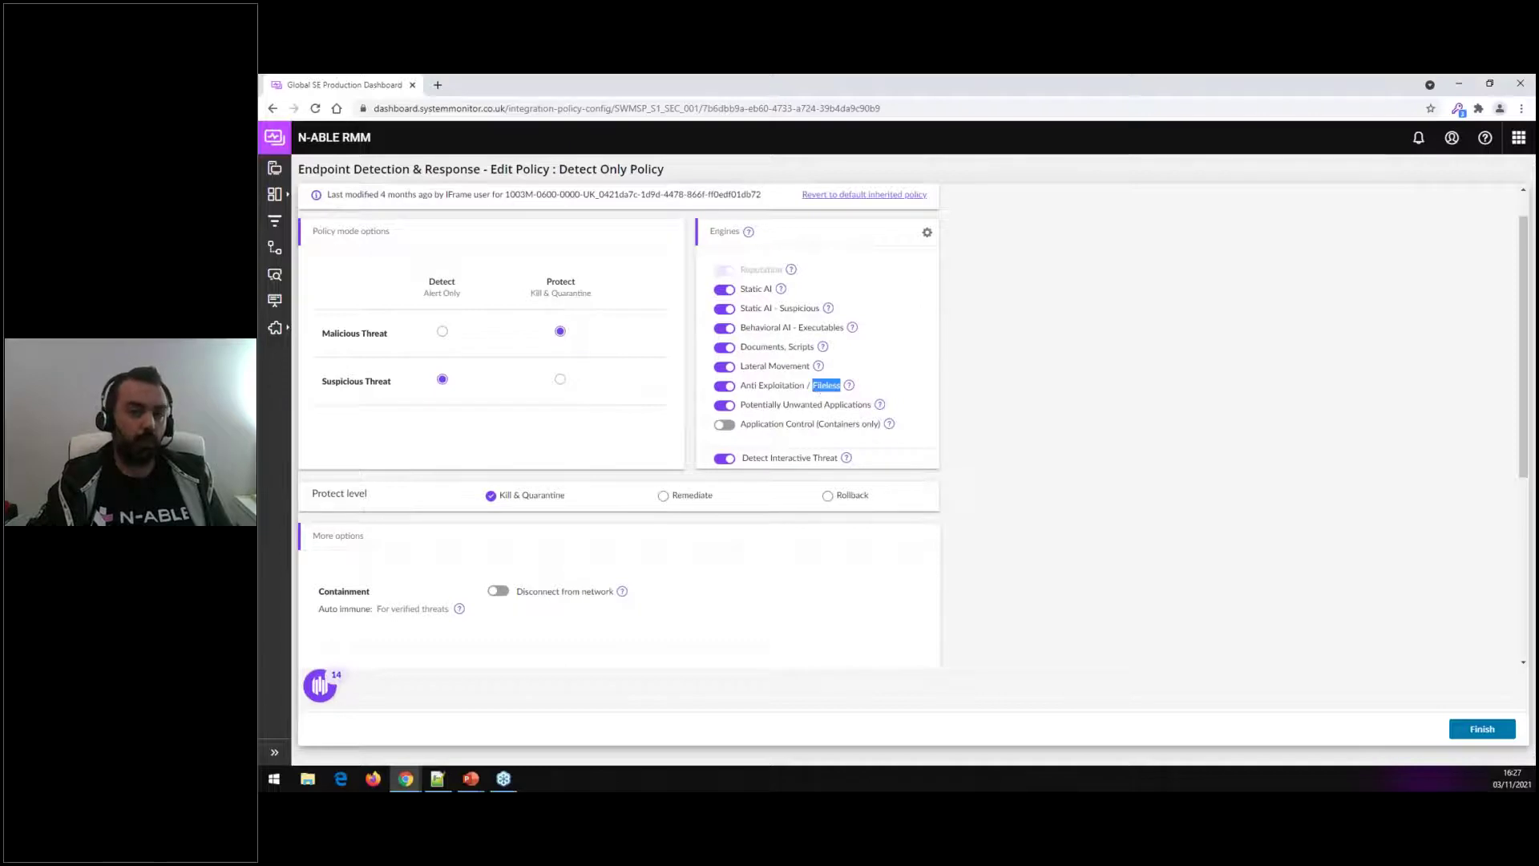
{"action": "left_click_drag", "start_coordinate": [839, 460], "coordinate": [741, 460]}
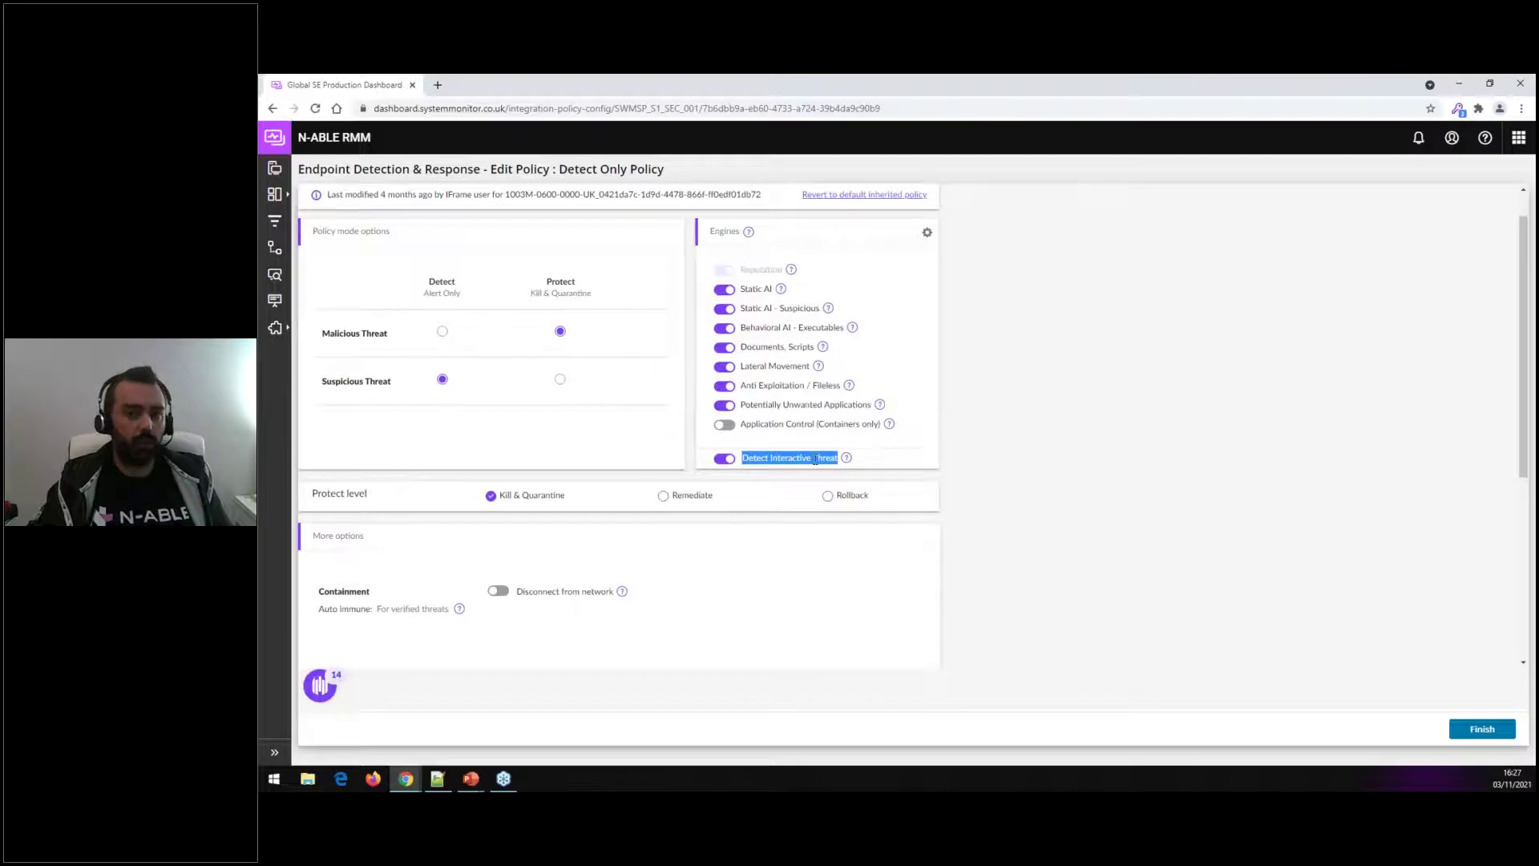
{"action": "left_click", "coordinate": [1018, 463]}
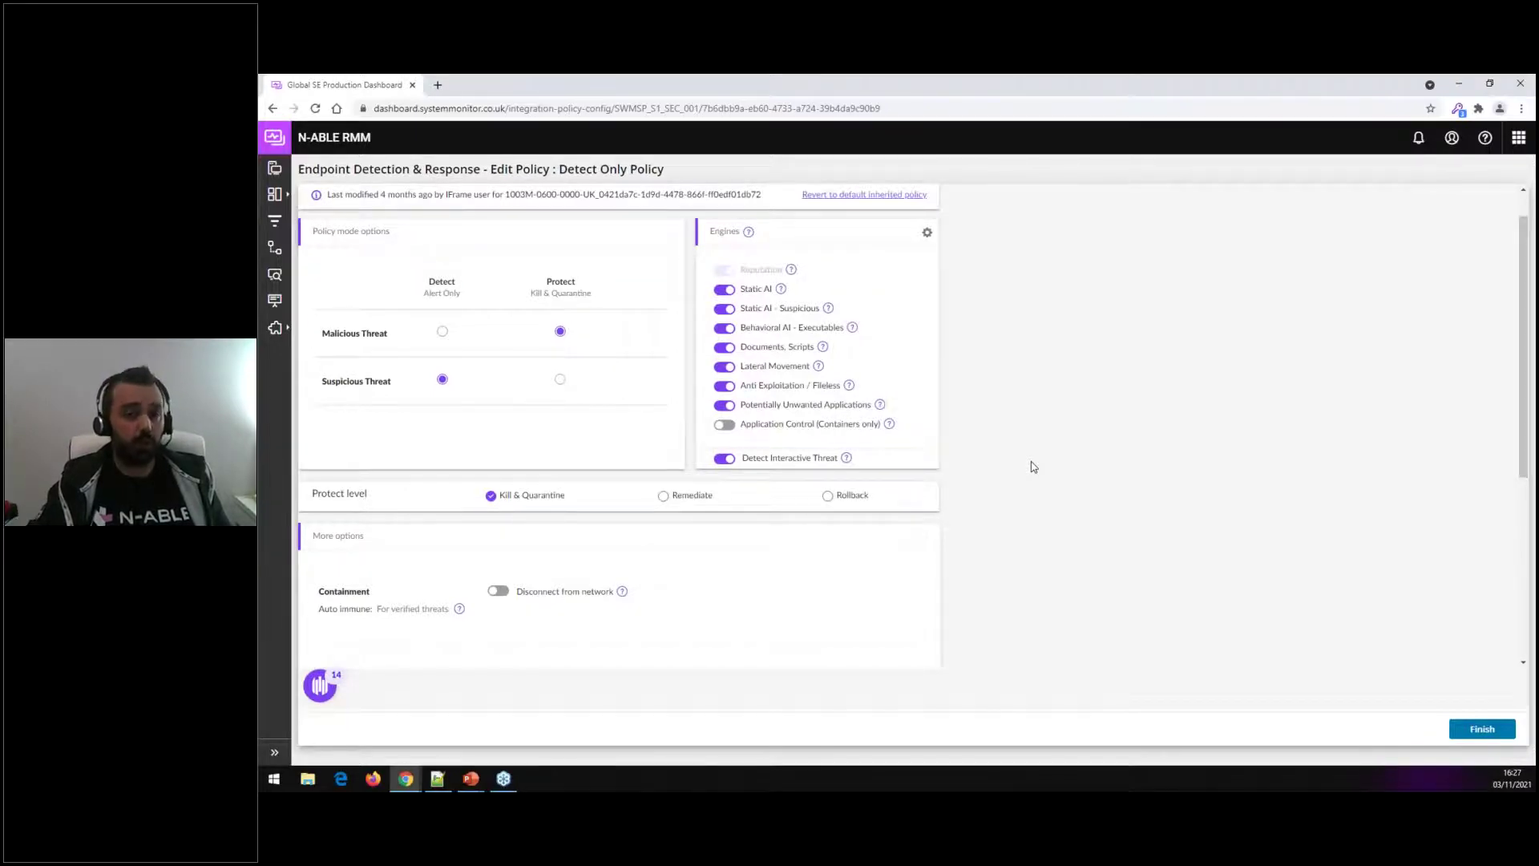
{"action": "left_click_drag", "start_coordinate": [811, 367], "coordinate": [739, 369]}
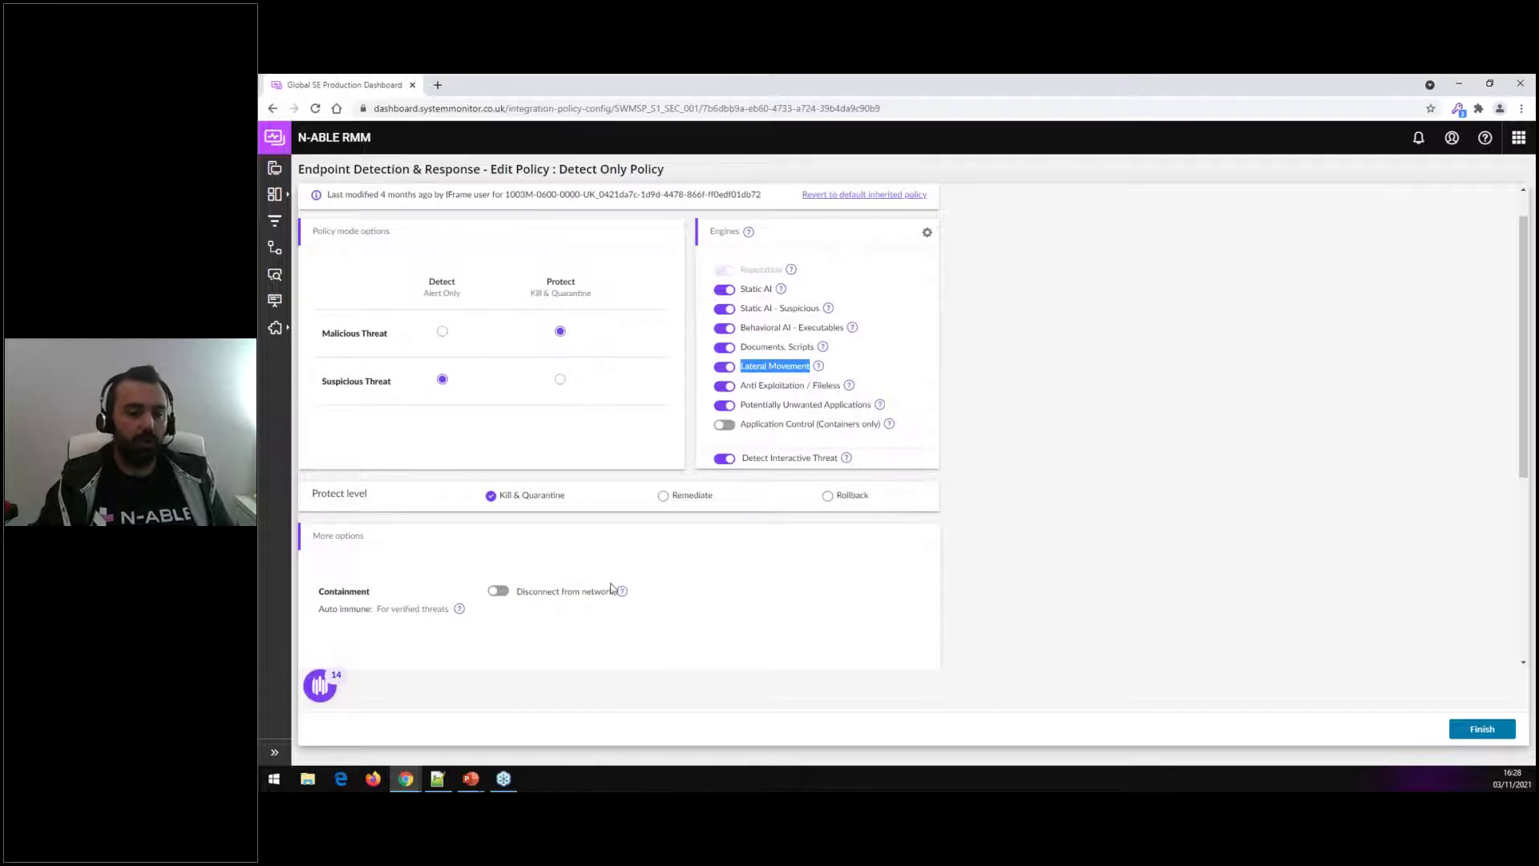
- Examine the Disconnect from network containment option, the Detect and Protect modes, and the Kill & Quarantine protect level
{"action": "left_click_drag", "start_coordinate": [614, 592], "coordinate": [516, 591]}
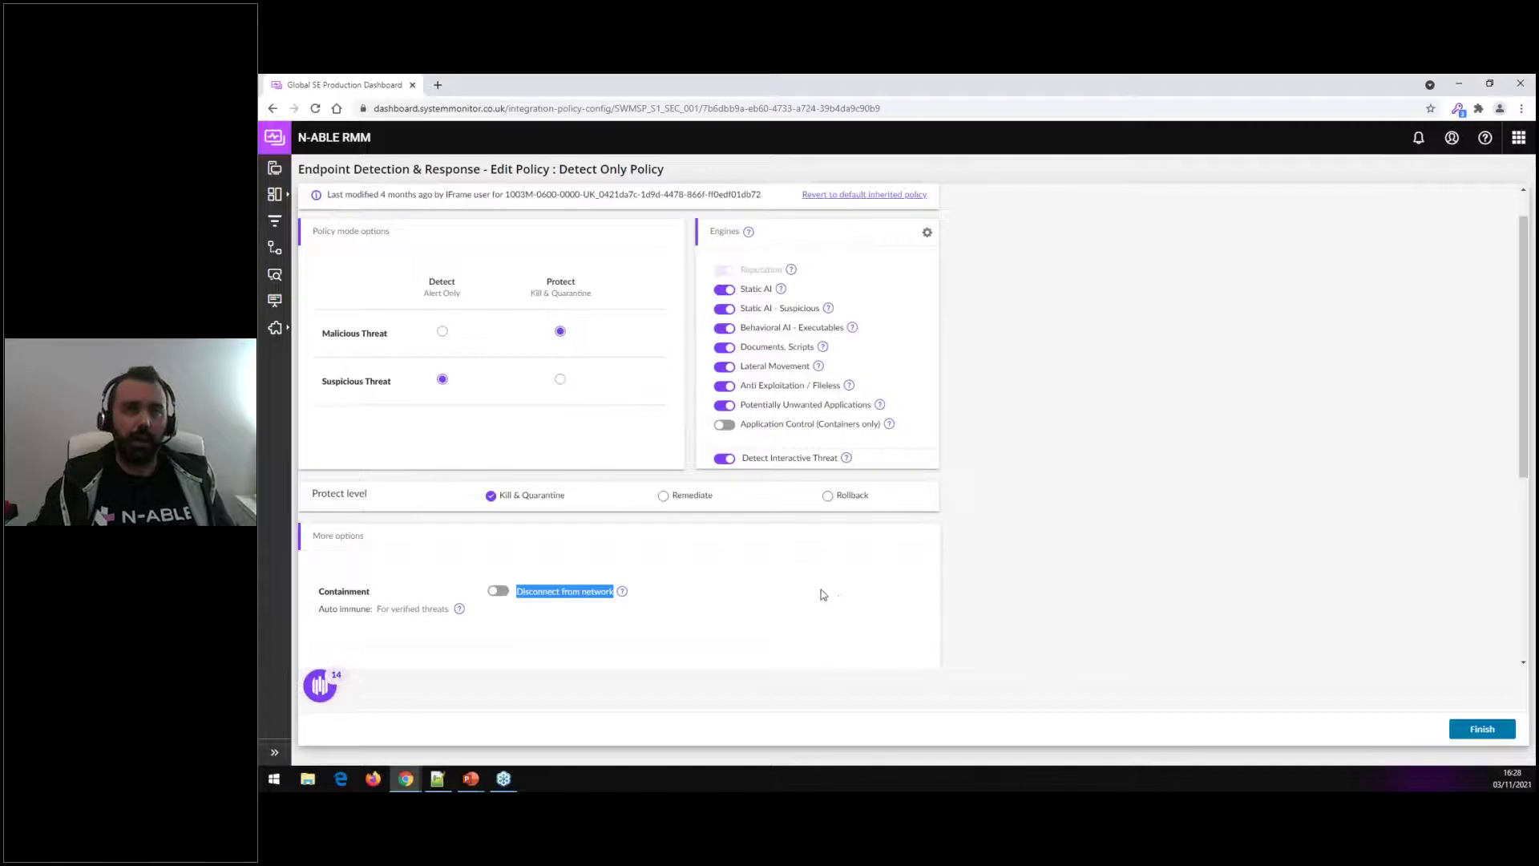
{"action": "double_click", "coordinate": [464, 287]}
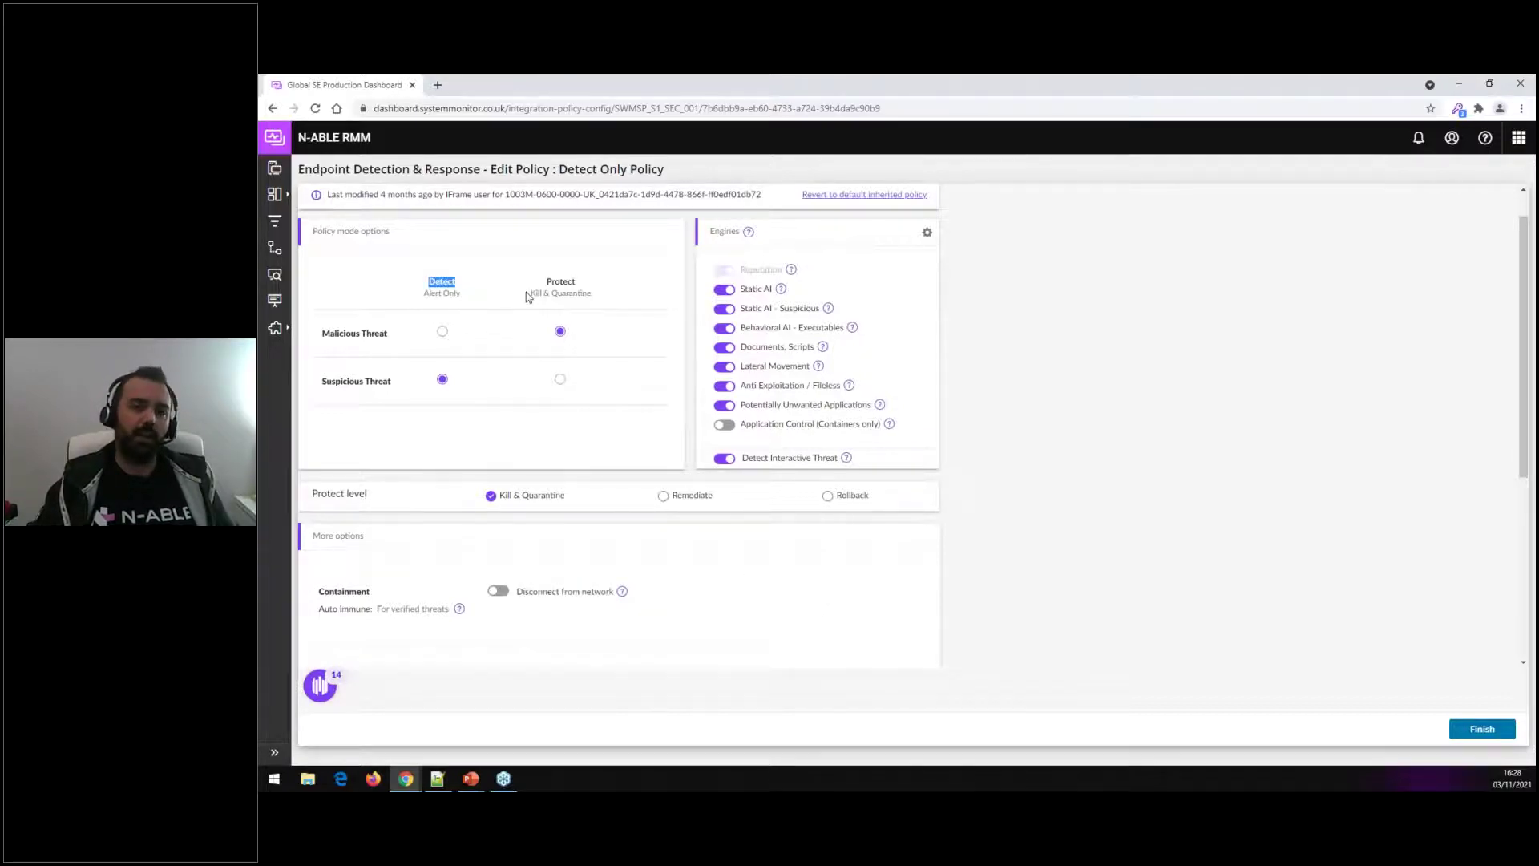
{"action": "double_click", "coordinate": [560, 282]}
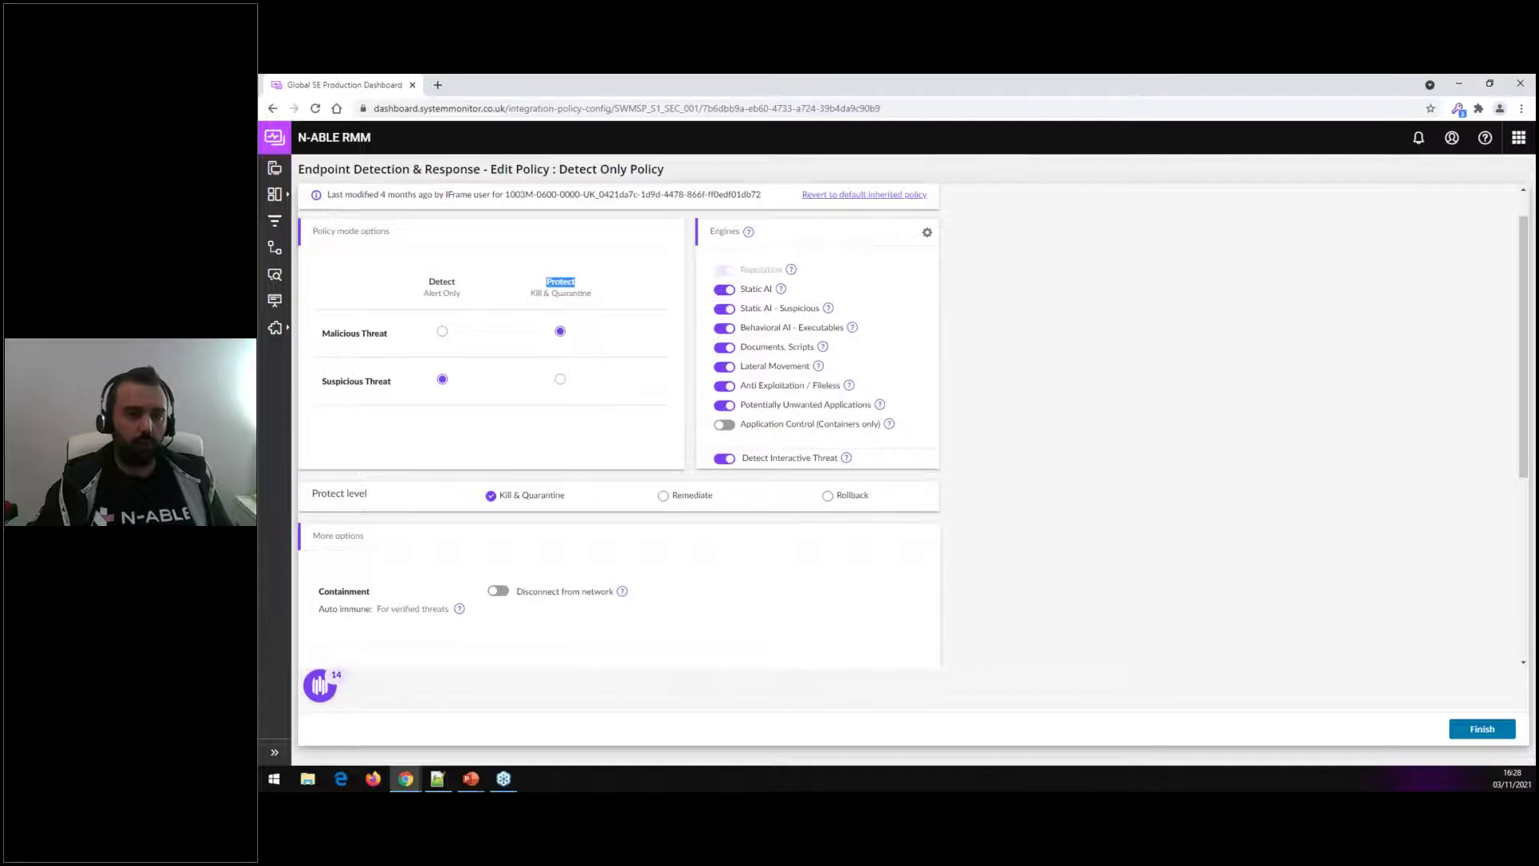
{"action": "left_click_drag", "start_coordinate": [491, 497], "coordinate": [566, 496]}
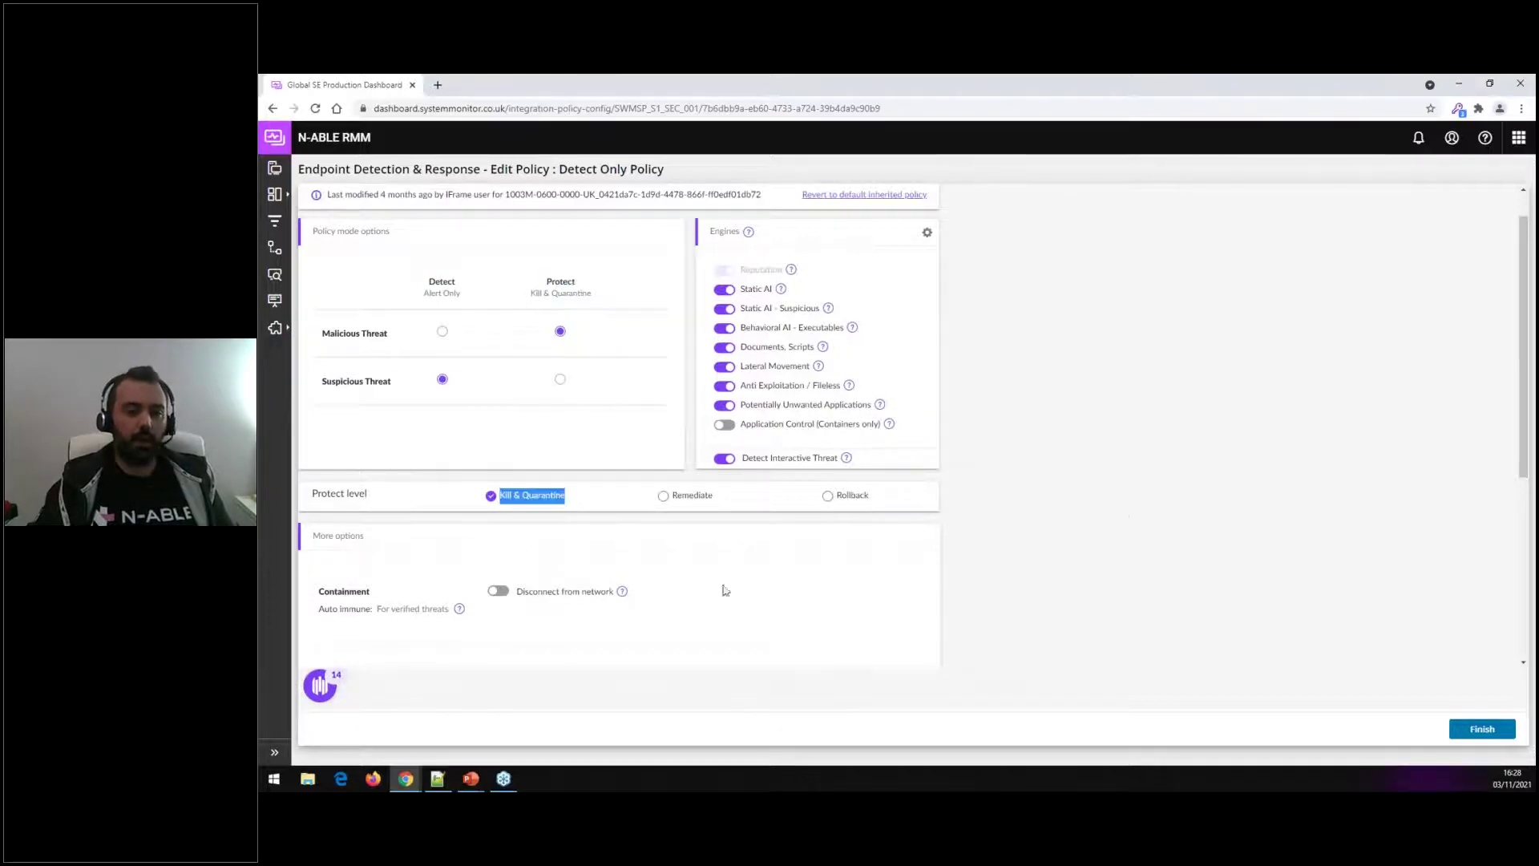
{"action": "left_click", "coordinate": [1042, 451]}
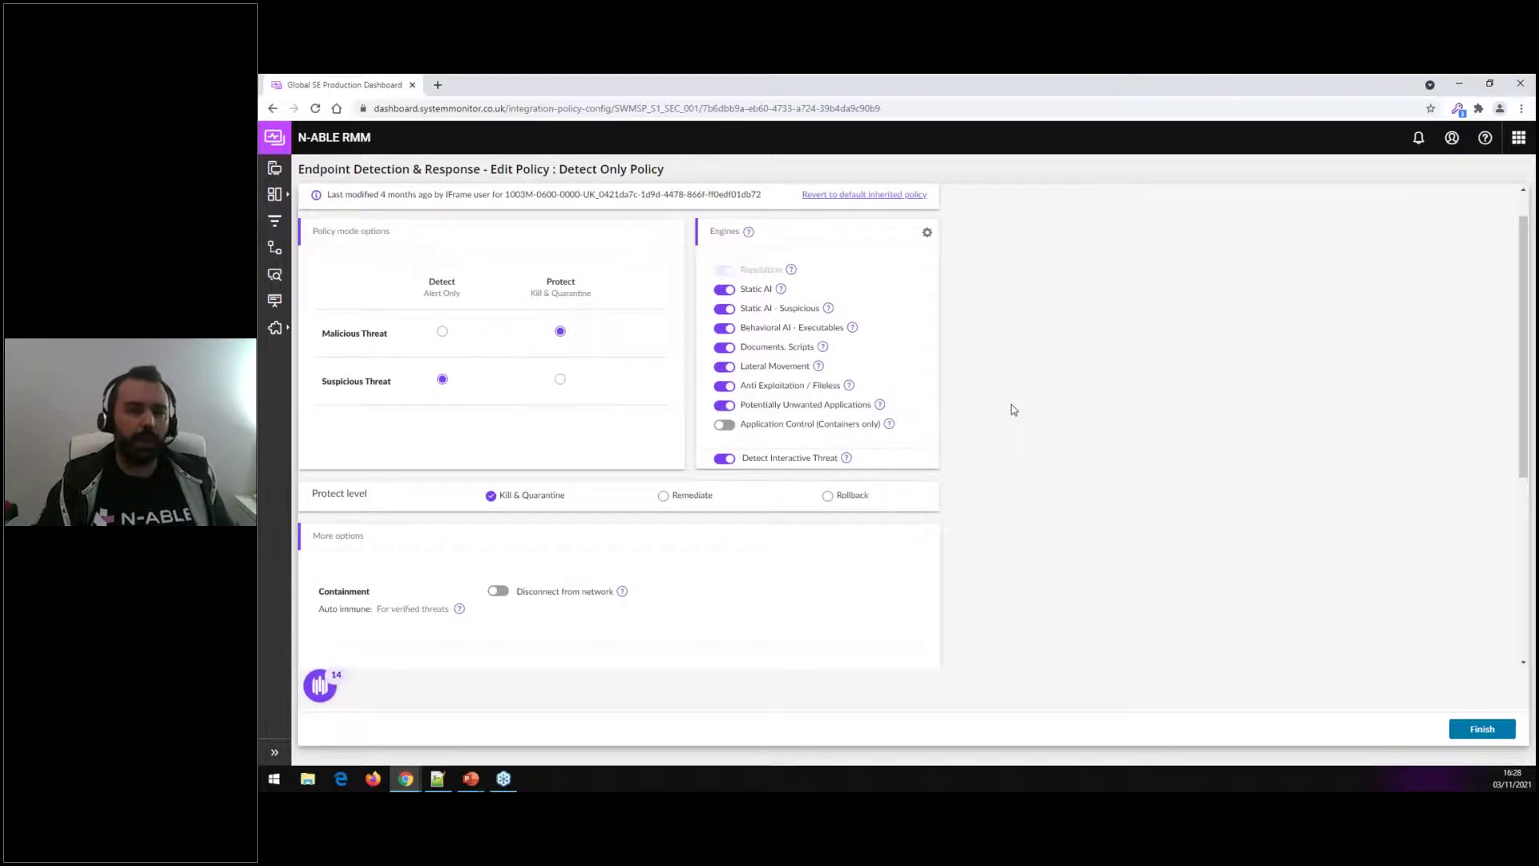
- Open the policy's exclusions and preview the AutoCAD entries in the Exclusions Catalog, leaving the catalog without adding them
{"action": "scroll", "coordinate": [999, 408], "scroll_direction": "up", "scroll_amount": 1}
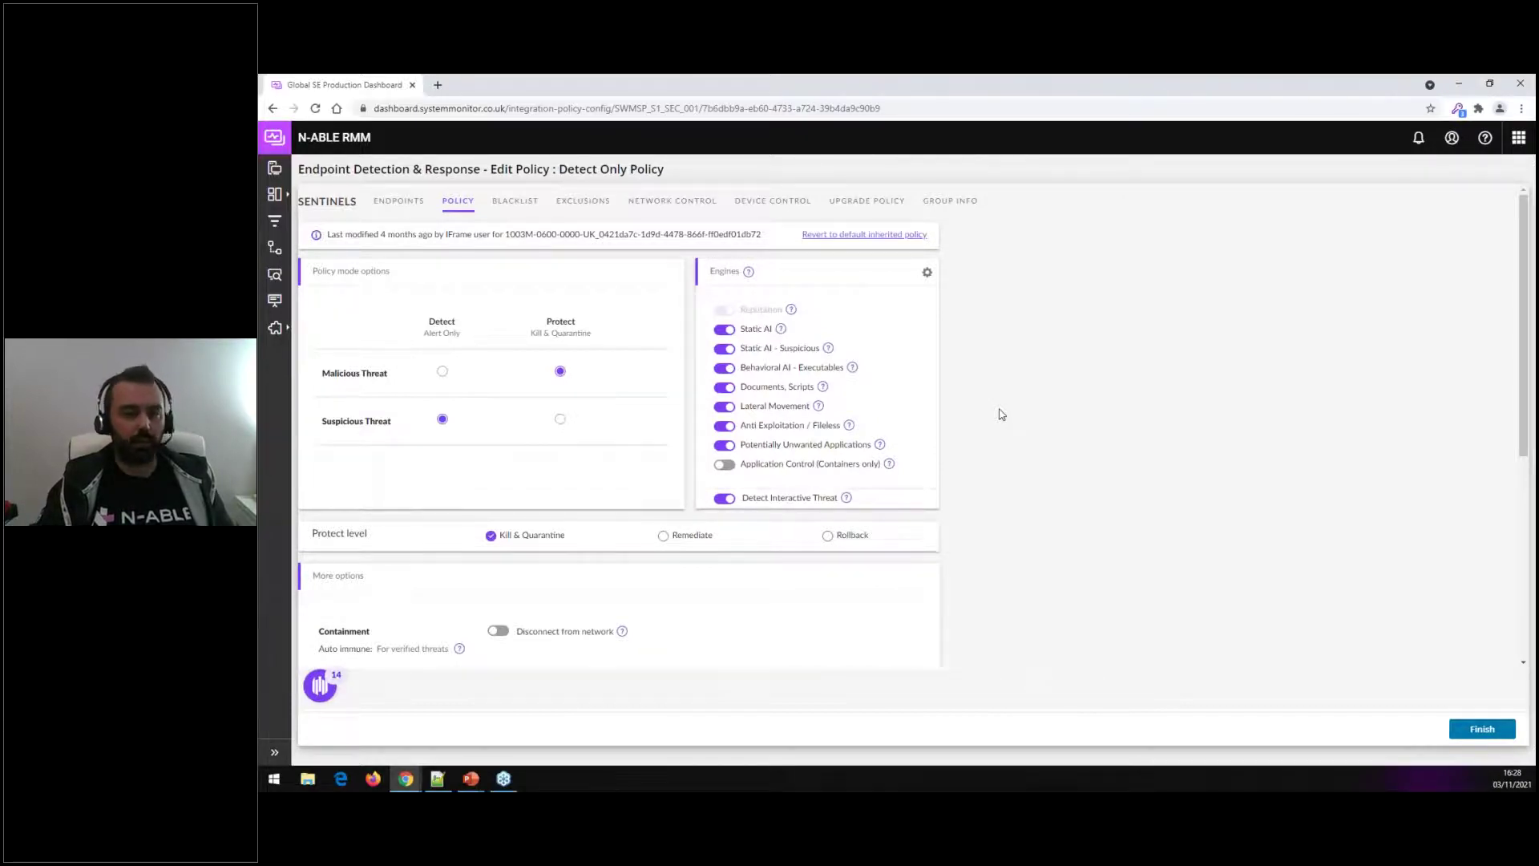
{"action": "left_click", "coordinate": [579, 201]}
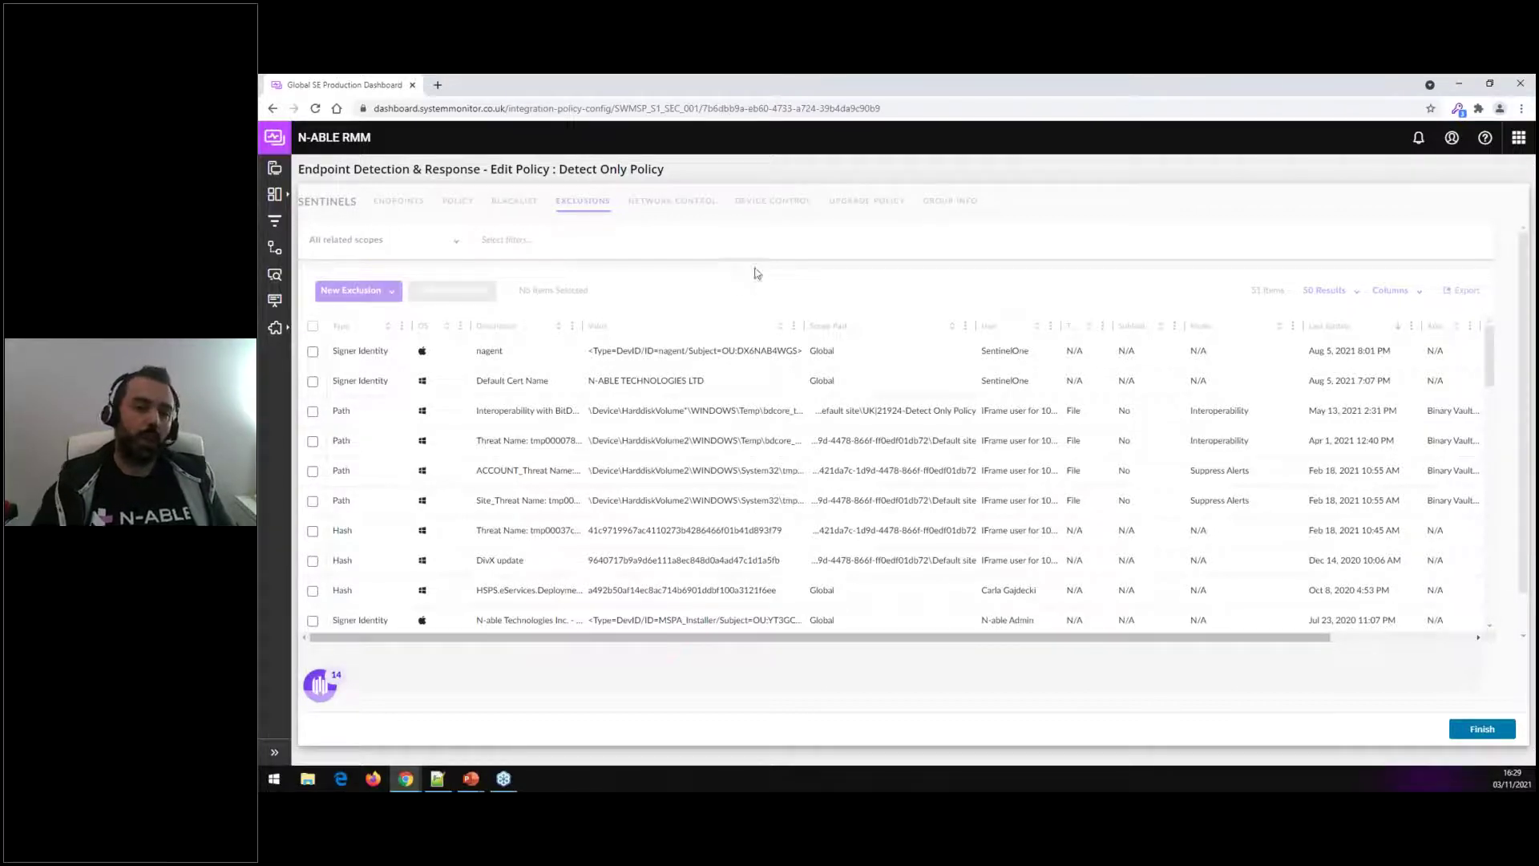
{"action": "left_click", "coordinate": [375, 291]}
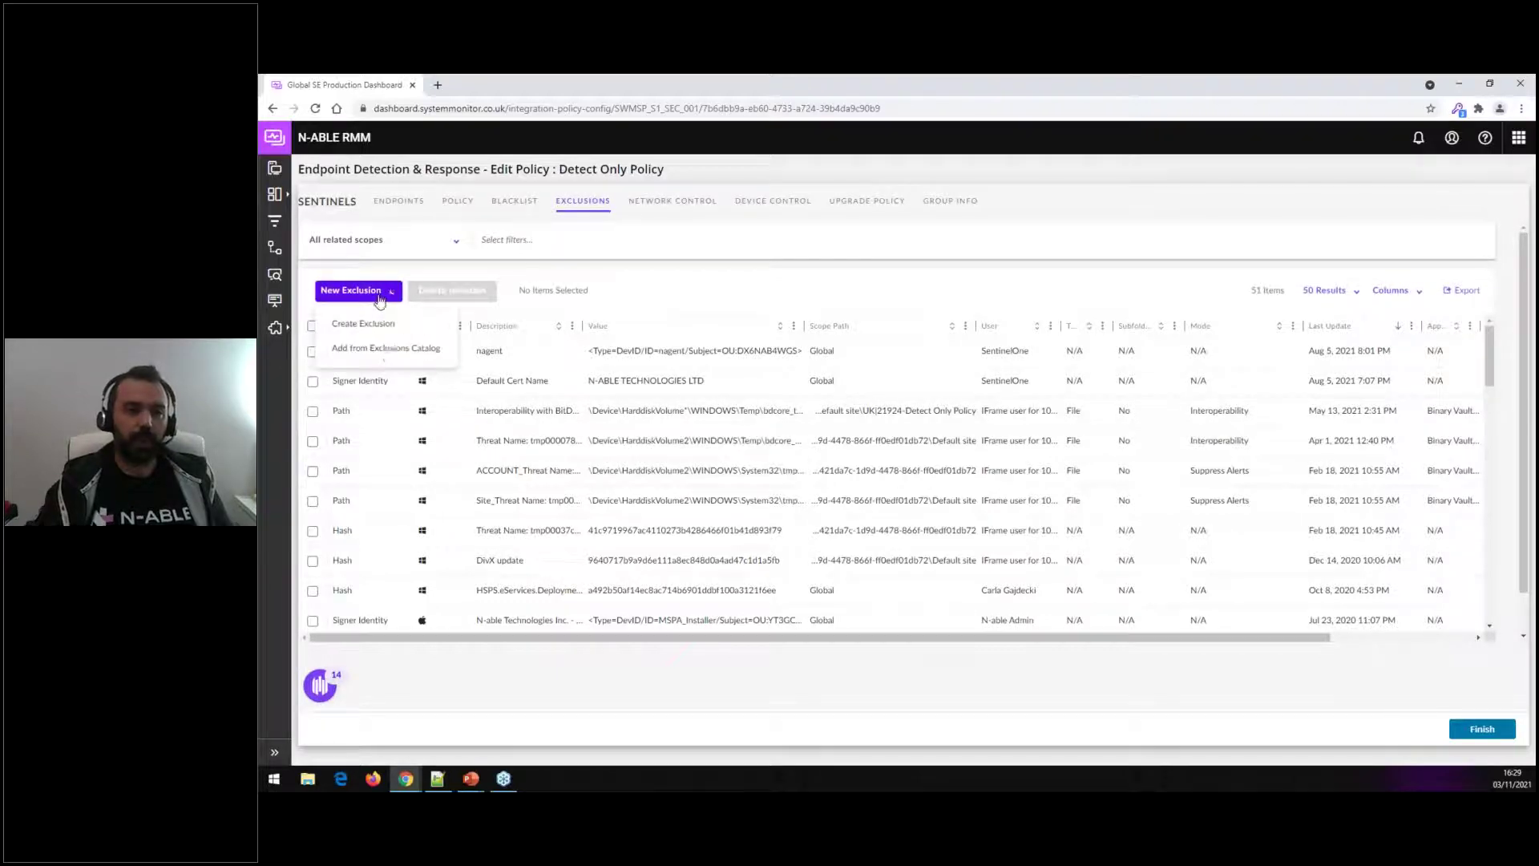
{"action": "left_click", "coordinate": [384, 348]}
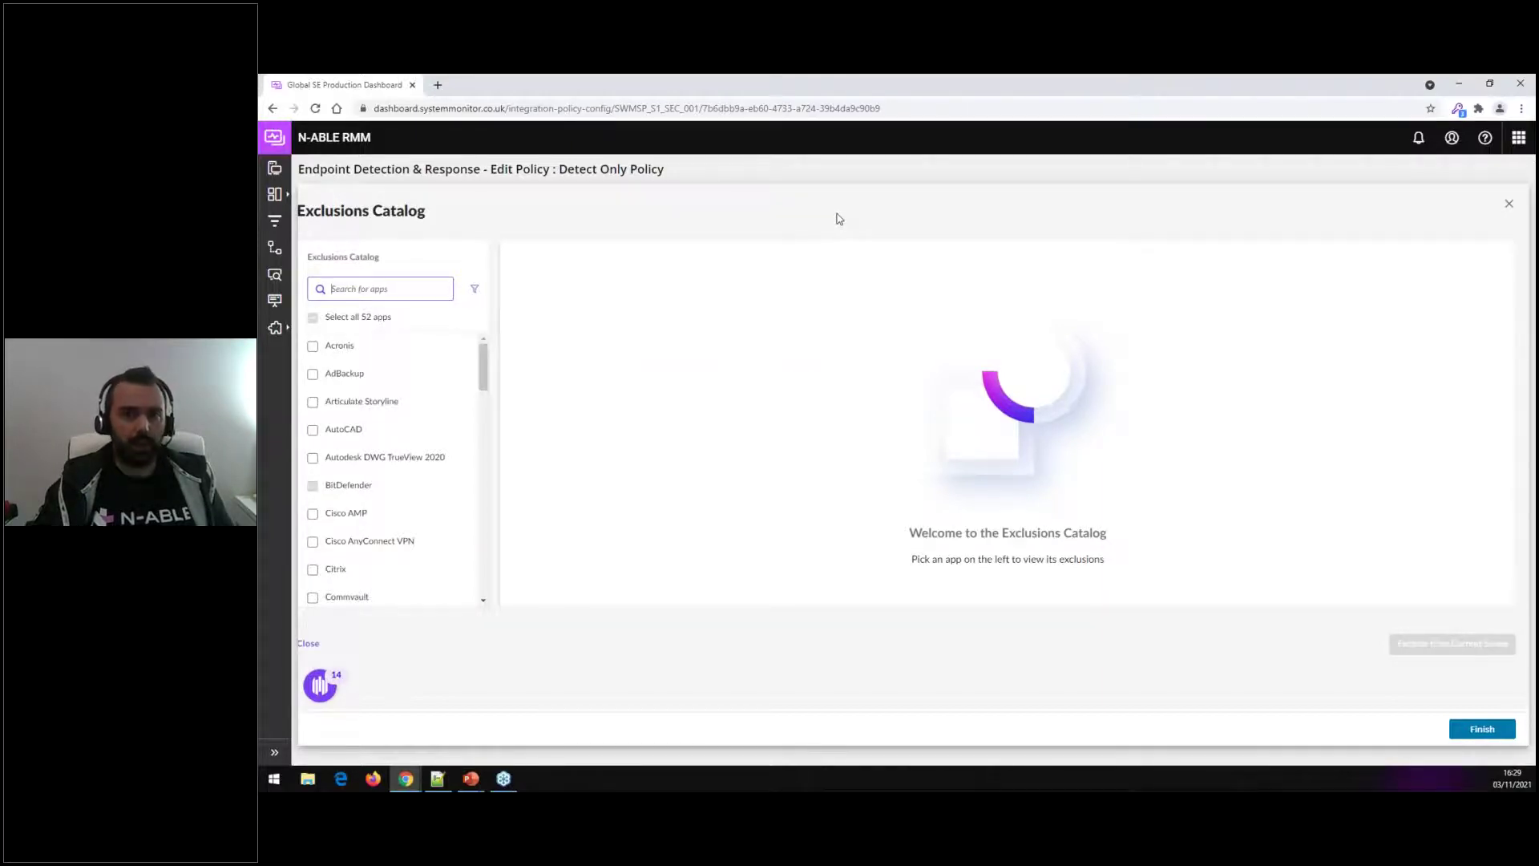
{"action": "scroll", "coordinate": [483, 375], "scroll_direction": "down", "scroll_amount": 1}
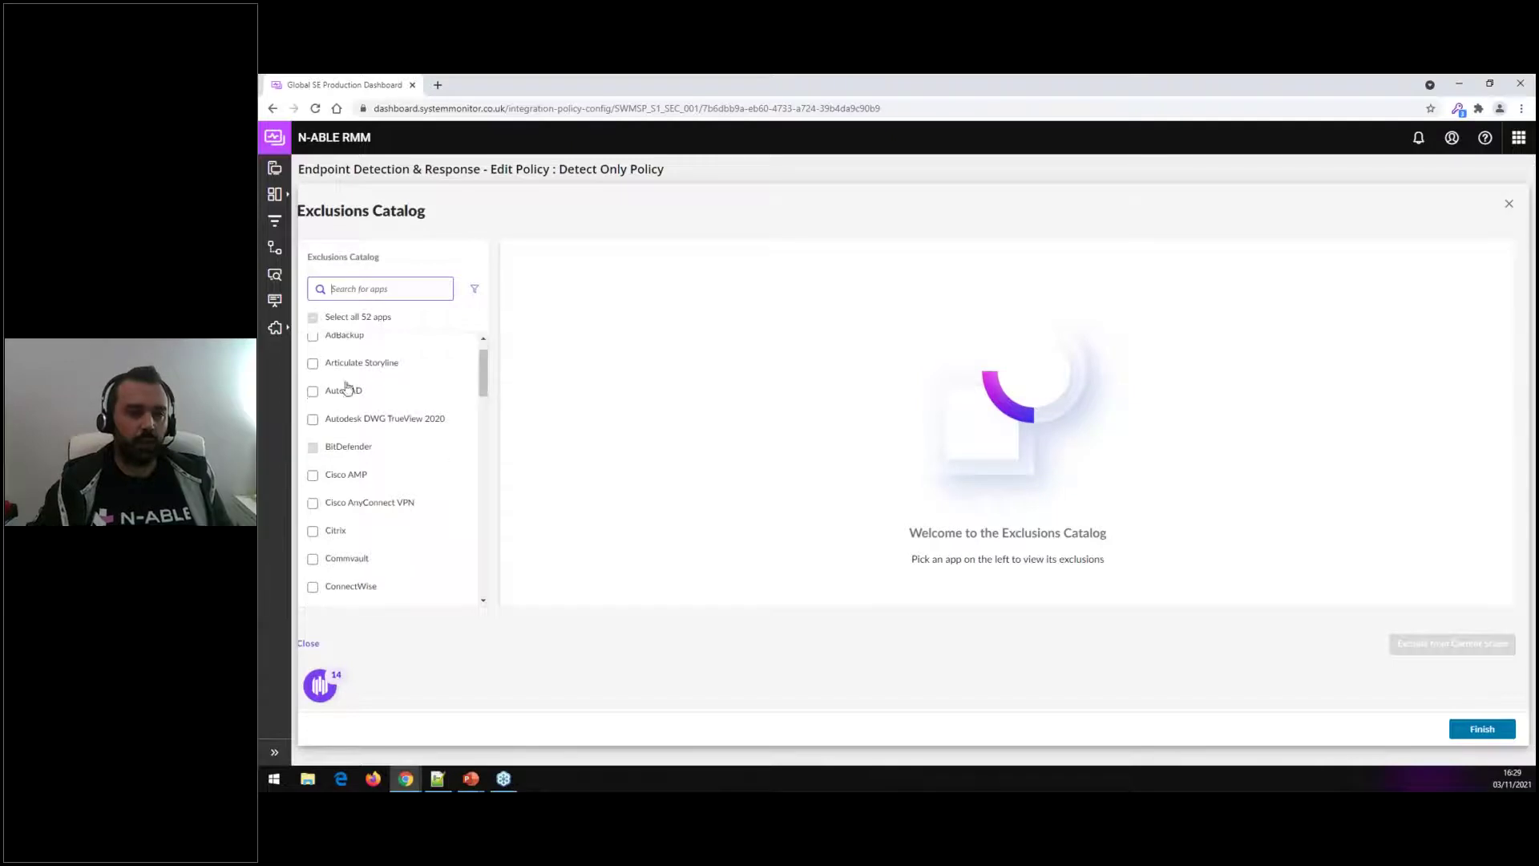
{"action": "left_click", "coordinate": [313, 391]}
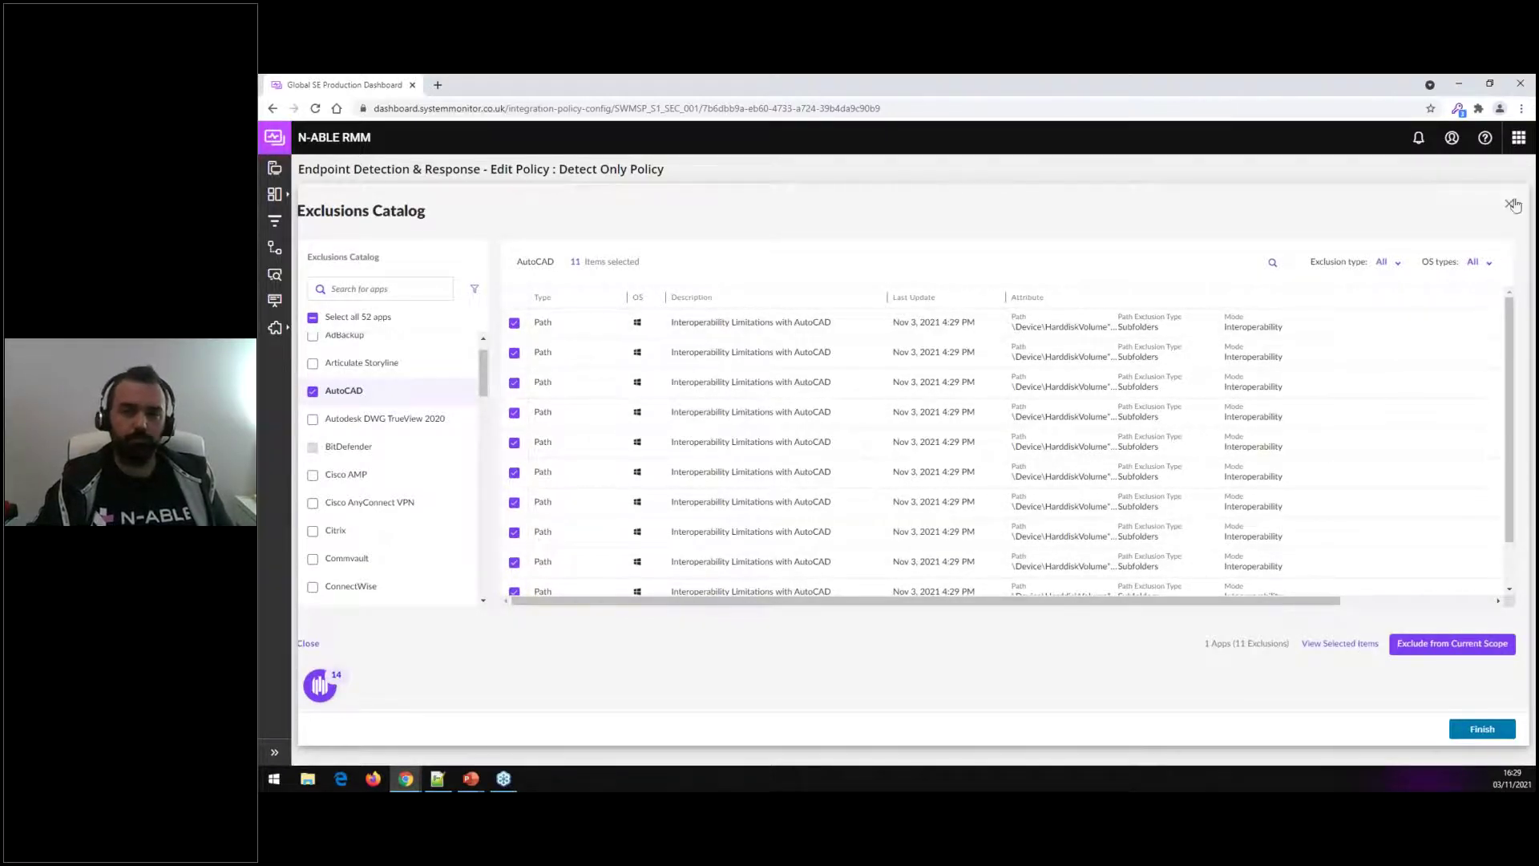
{"action": "key", "text": "Escape"}
- Start a new Hash exclusion to examine its SHA1 field and operating system choices, then cancel it
{"action": "left_click", "coordinate": [377, 294]}
{"action": "left_click", "coordinate": [373, 322]}
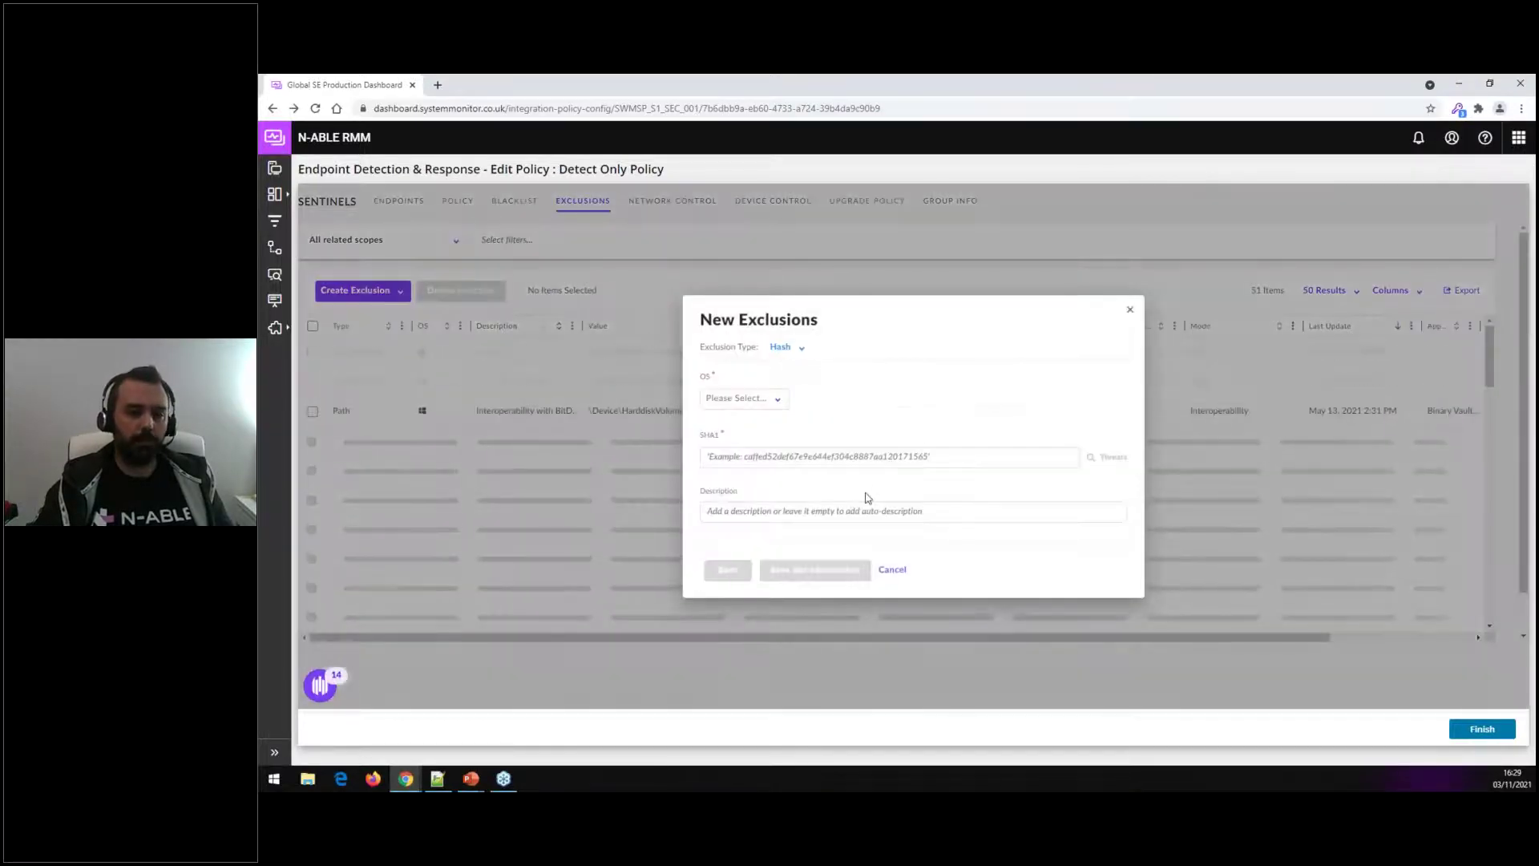
{"action": "left_click", "coordinate": [922, 457]}
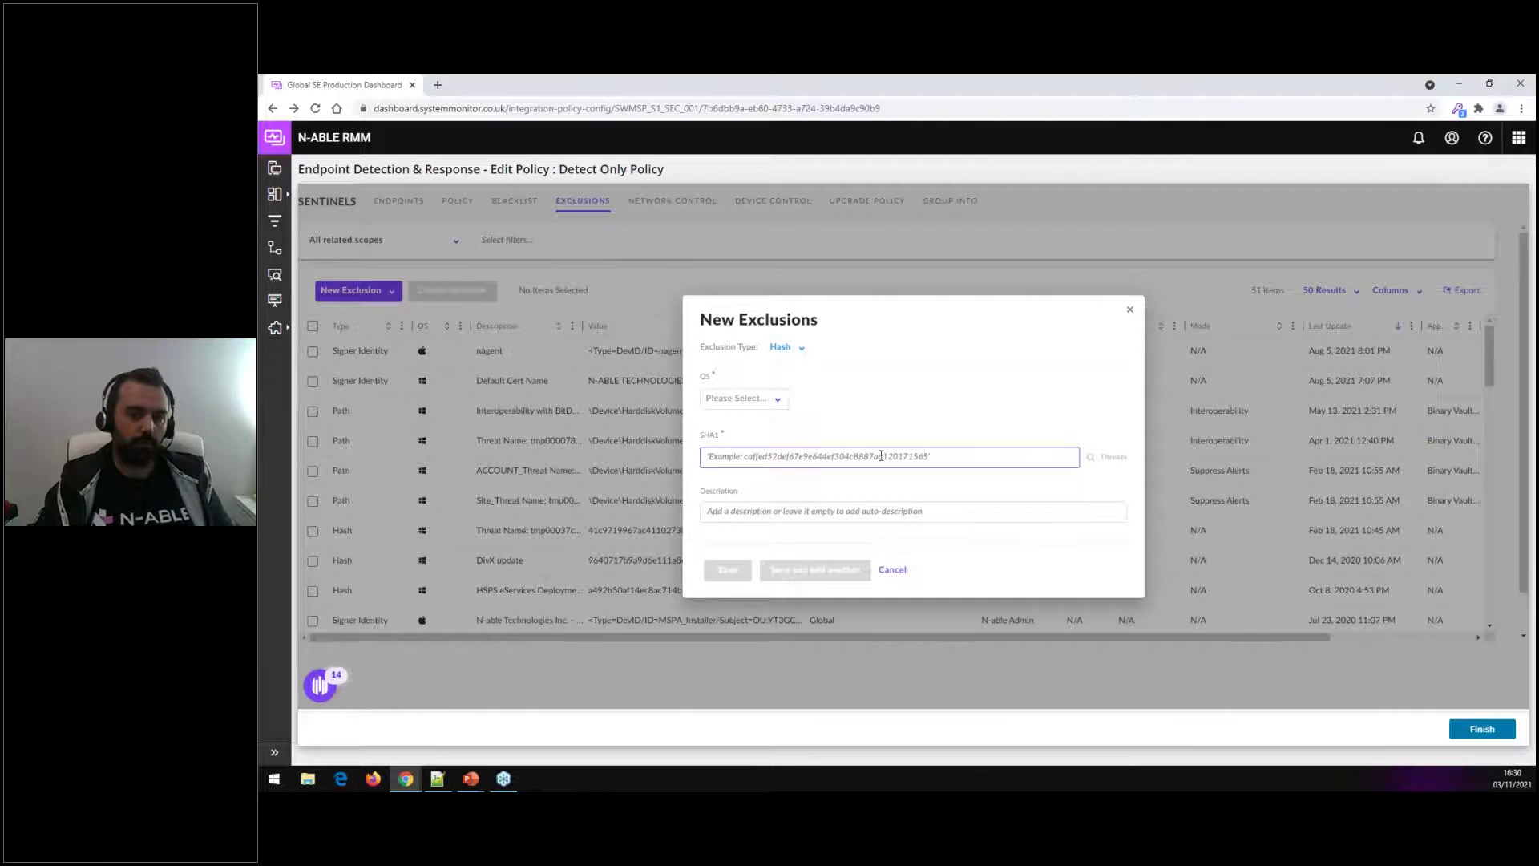
{"action": "left_click", "coordinate": [778, 400]}
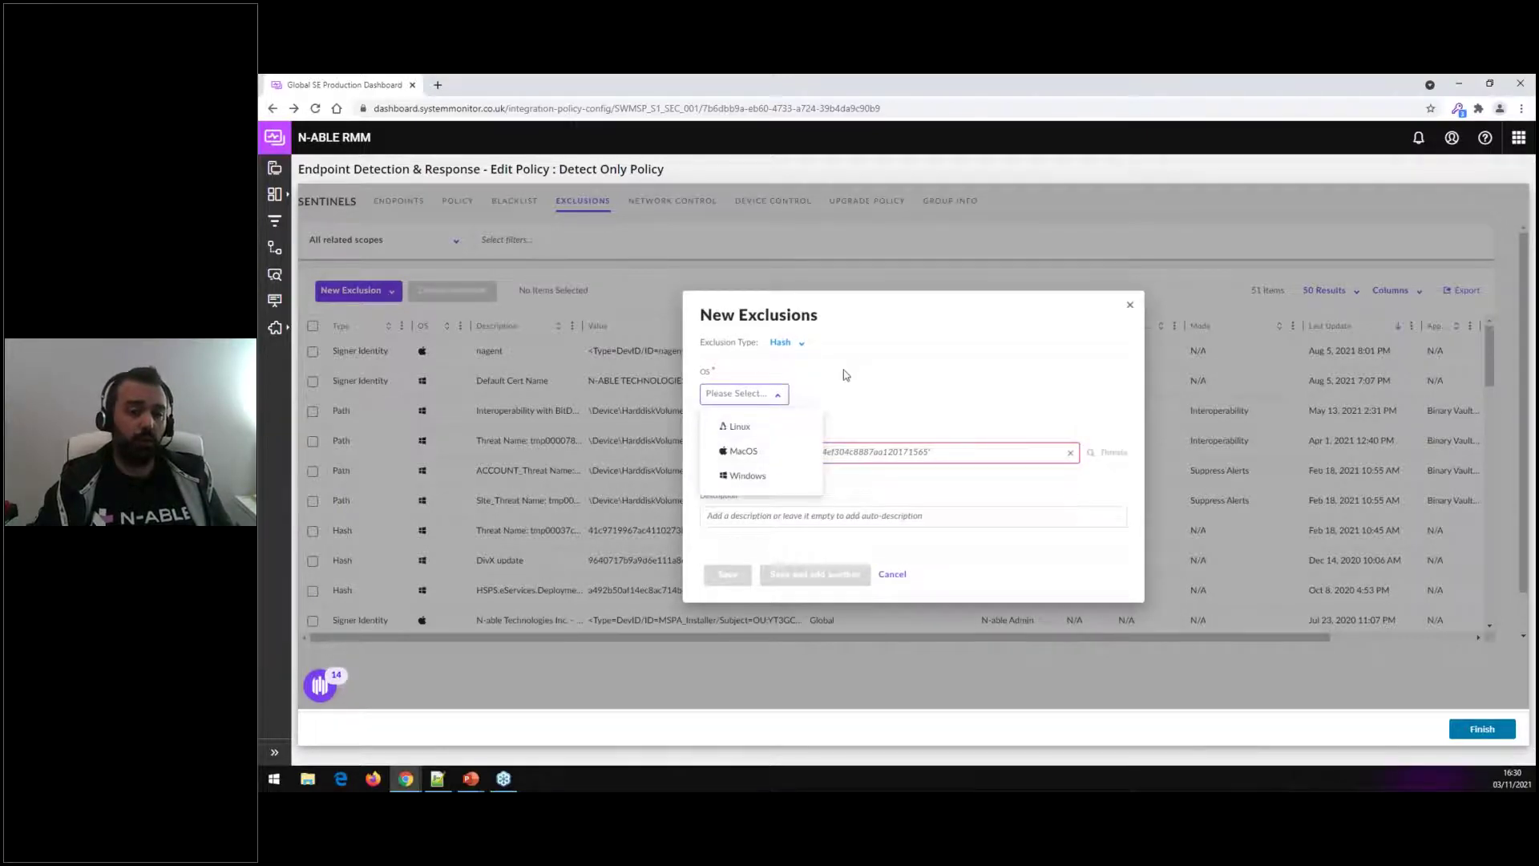
{"action": "left_click", "coordinate": [843, 374]}
{"action": "left_click", "coordinate": [893, 575]}
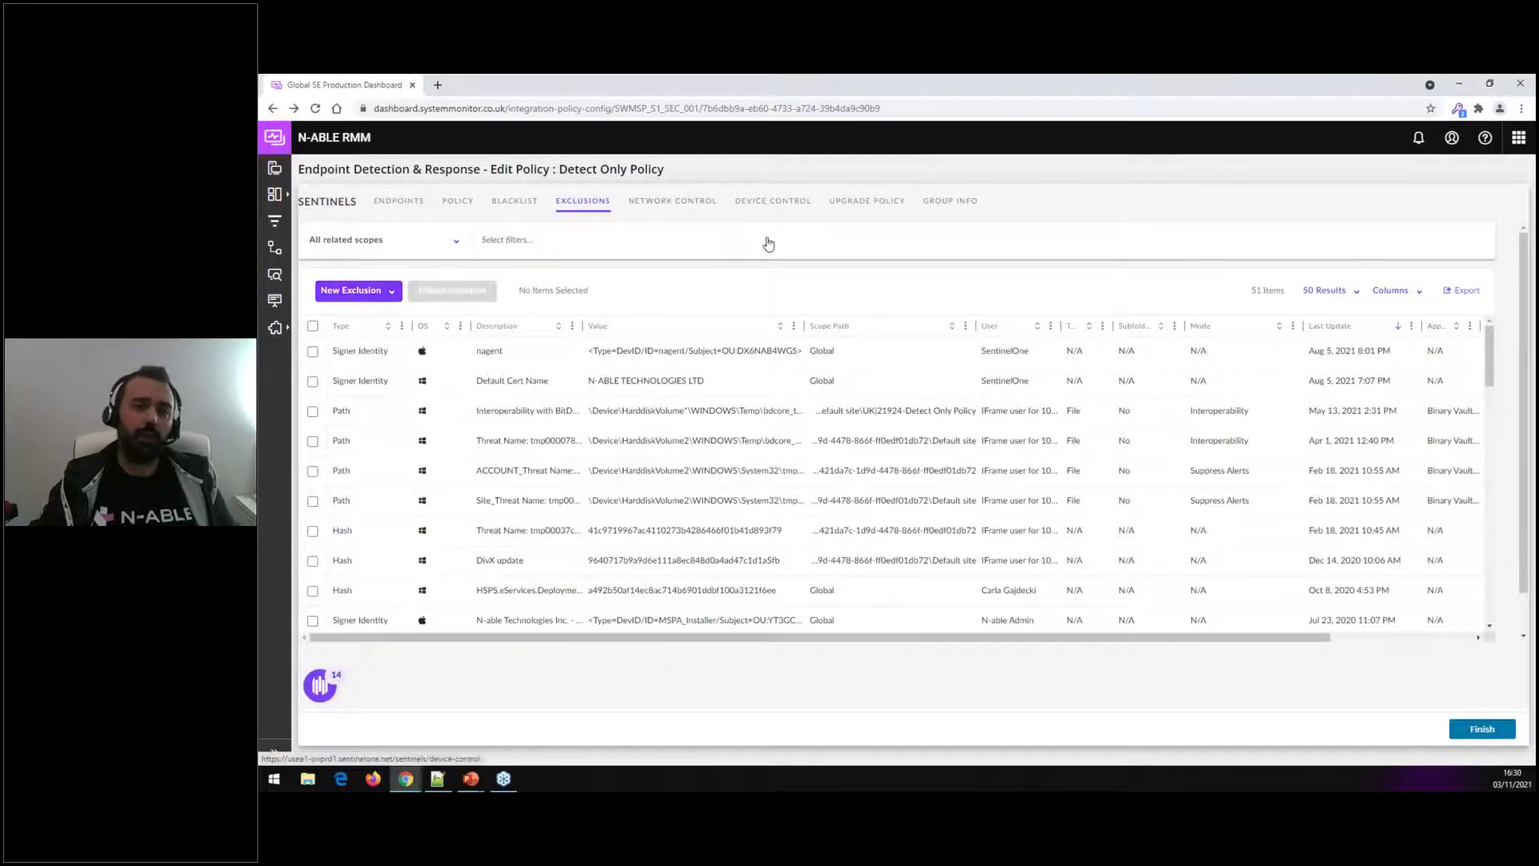
- Open the policy's Device Control settings and examine the existing Block Mass Storage rule
{"action": "left_click", "coordinate": [773, 201]}
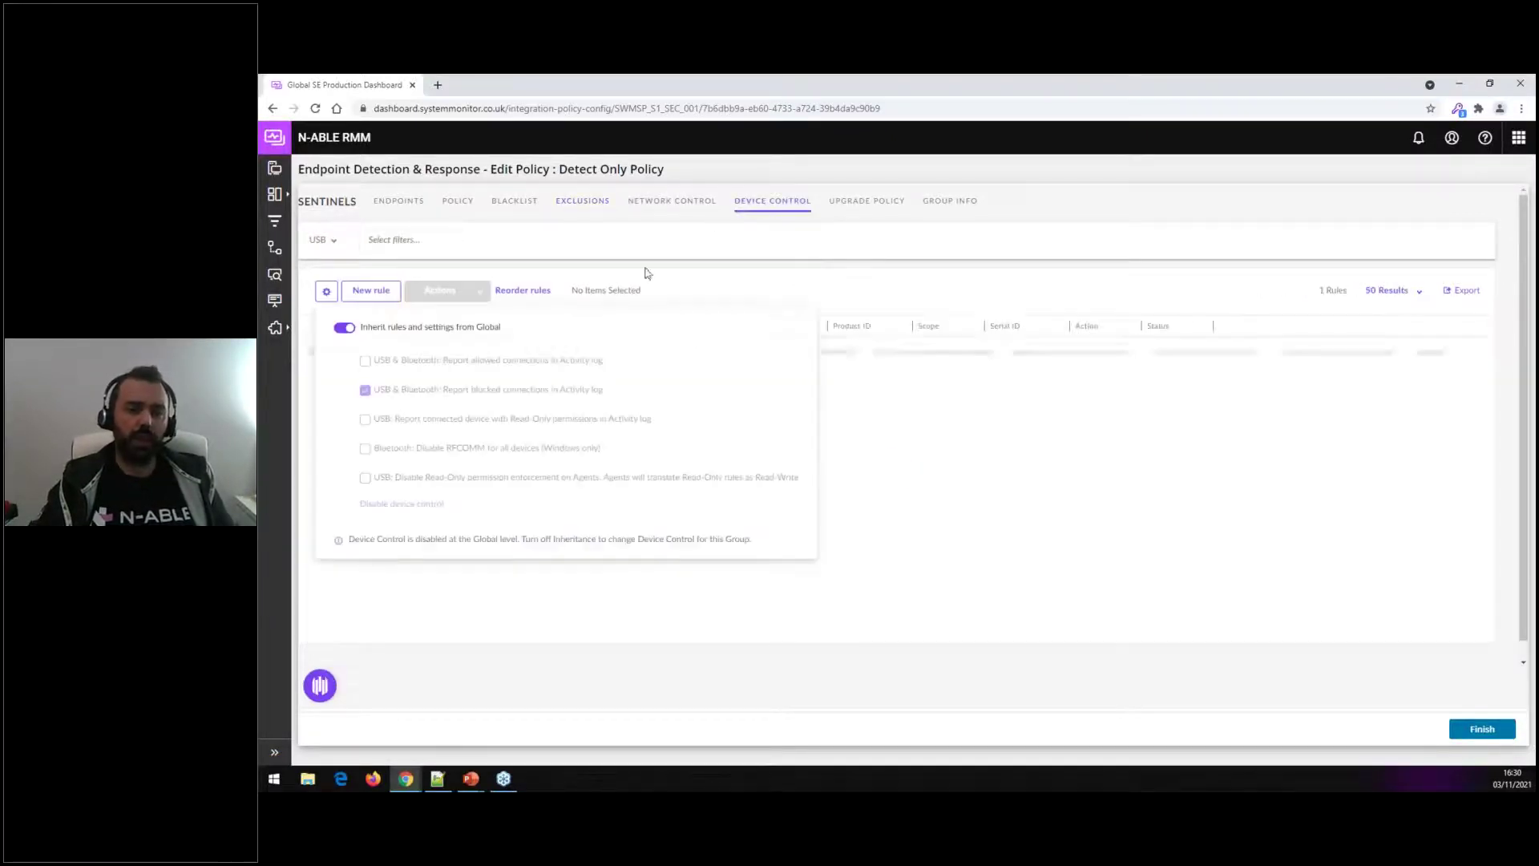
{"action": "left_click", "coordinate": [578, 268]}
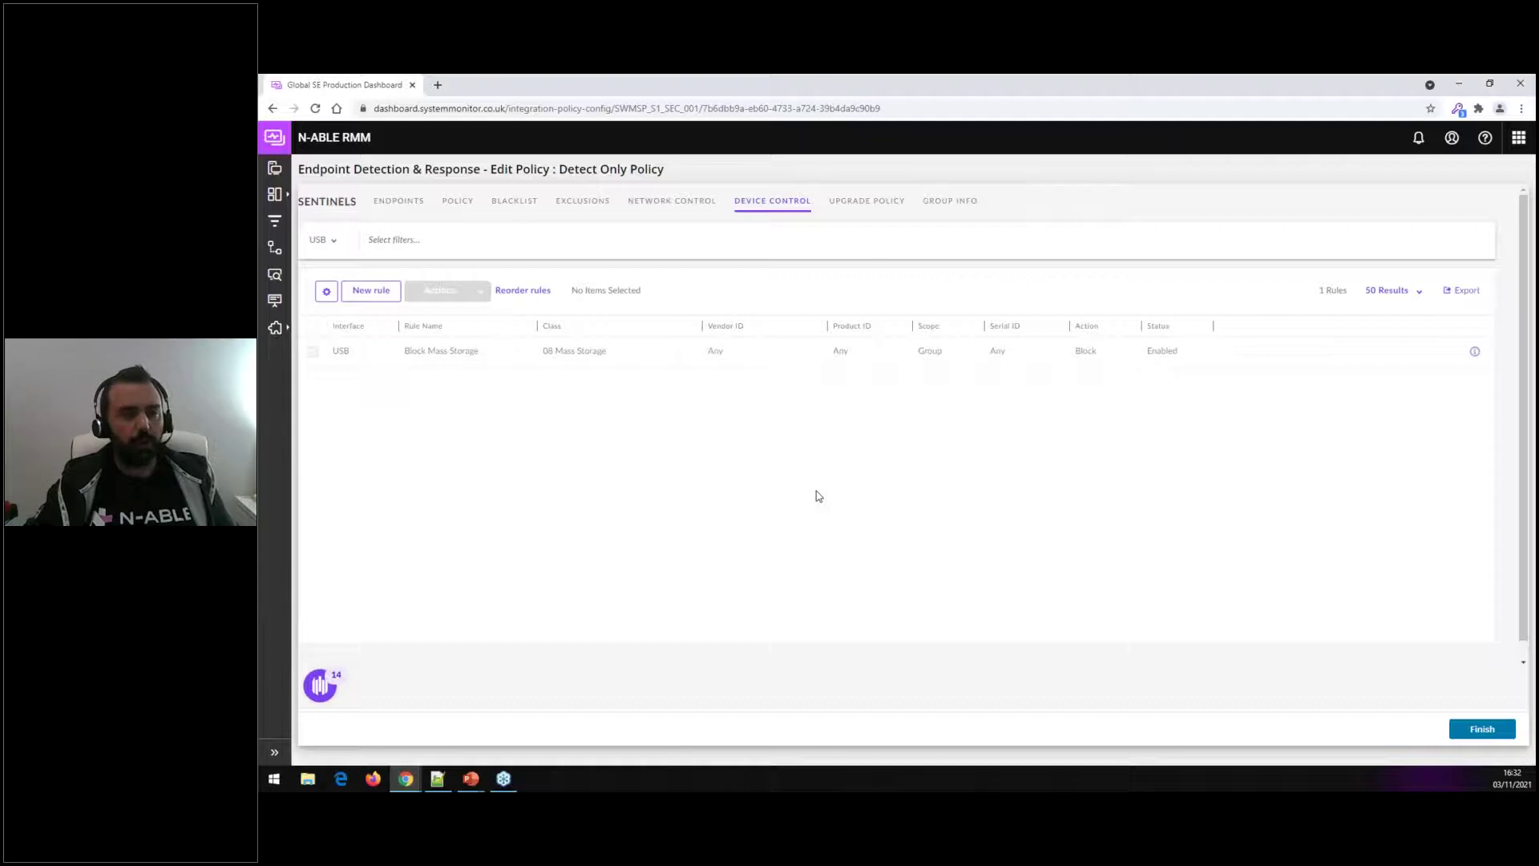
{"action": "left_click", "coordinate": [460, 350]}
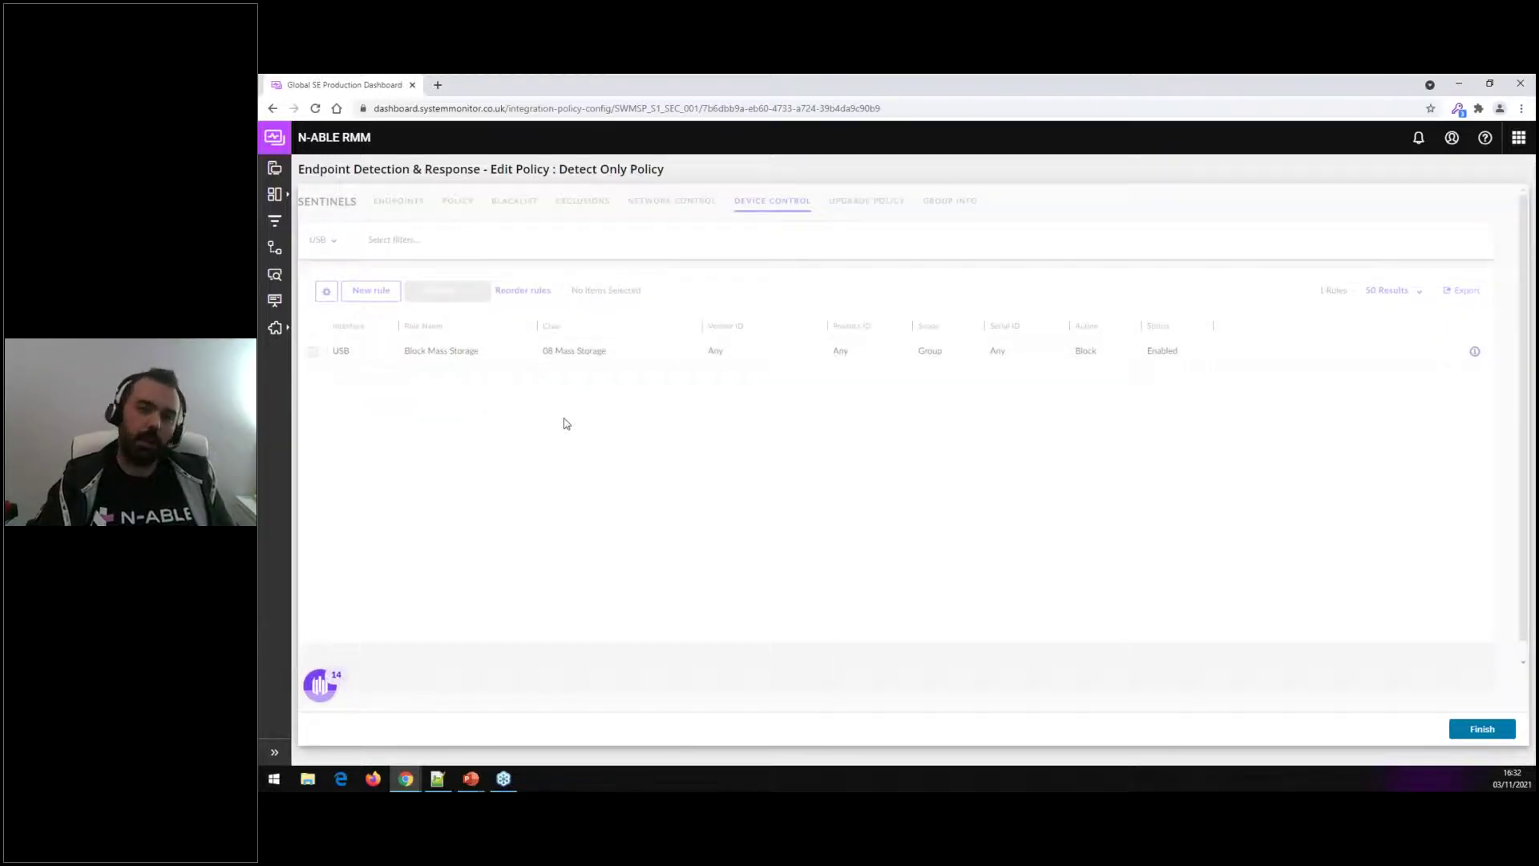
- Start a device control rule named usb for the USB interface, with the Class rule type and the Block action
{"action": "left_click", "coordinate": [381, 293]}
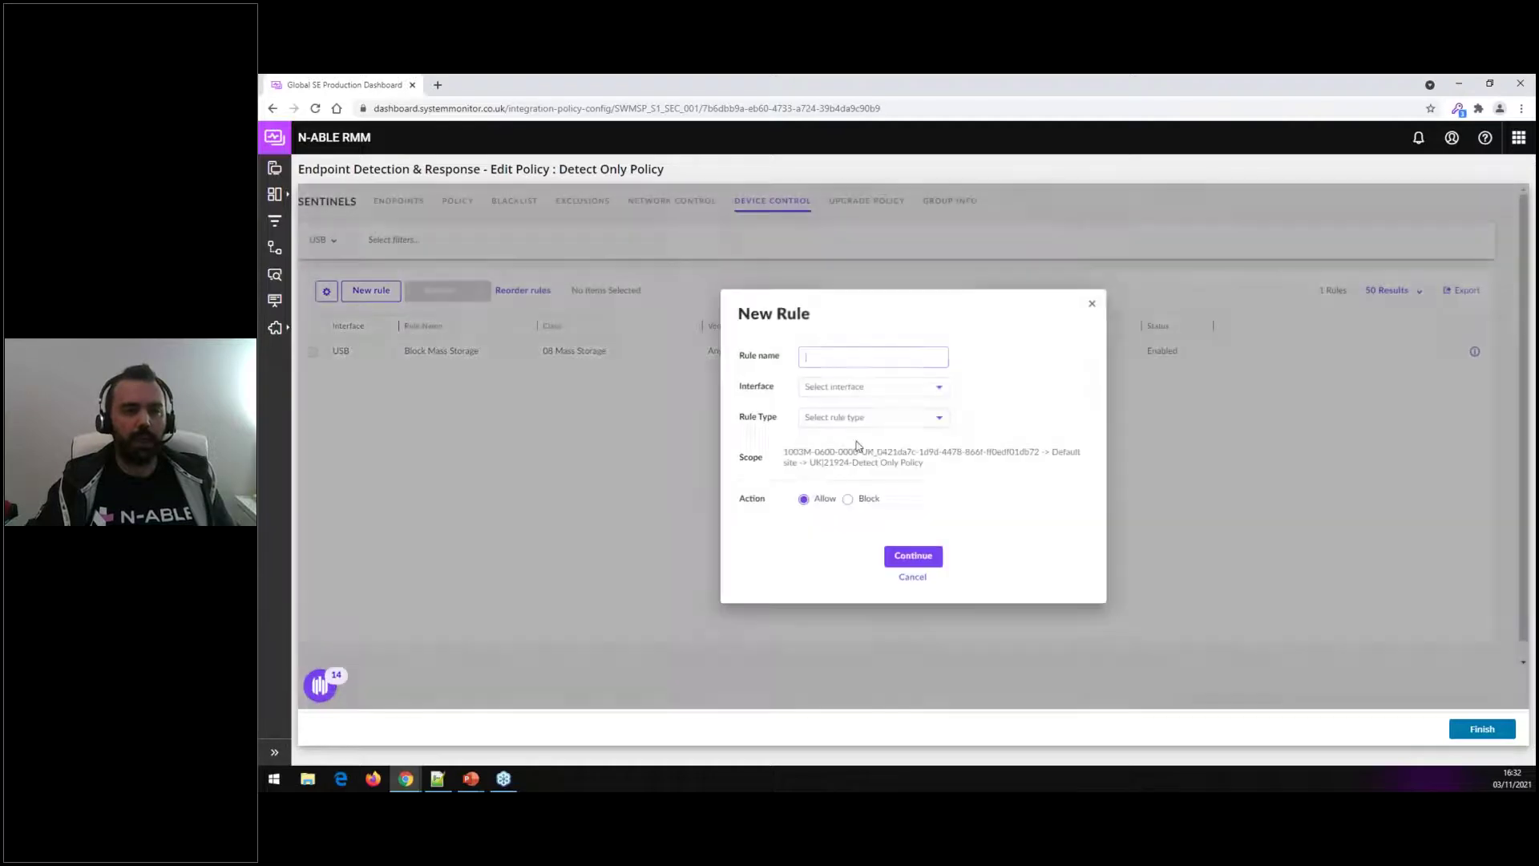
{"action": "left_click", "coordinate": [874, 390]}
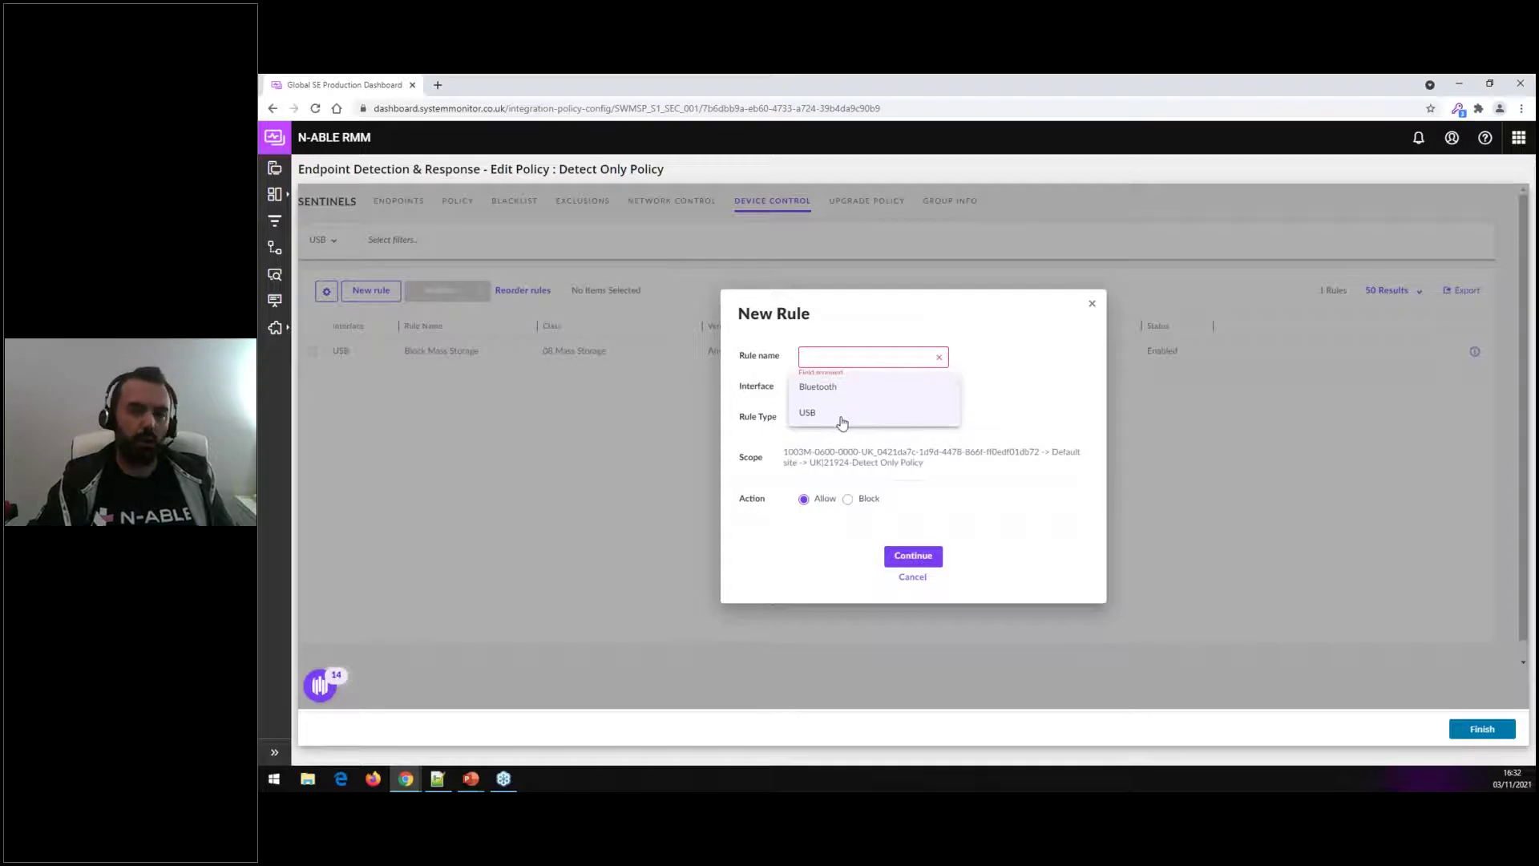
{"action": "left_click", "coordinate": [891, 418]}
{"action": "left_click", "coordinate": [885, 359]}
{"action": "type", "text": "usb"}
{"action": "left_click", "coordinate": [898, 418]}
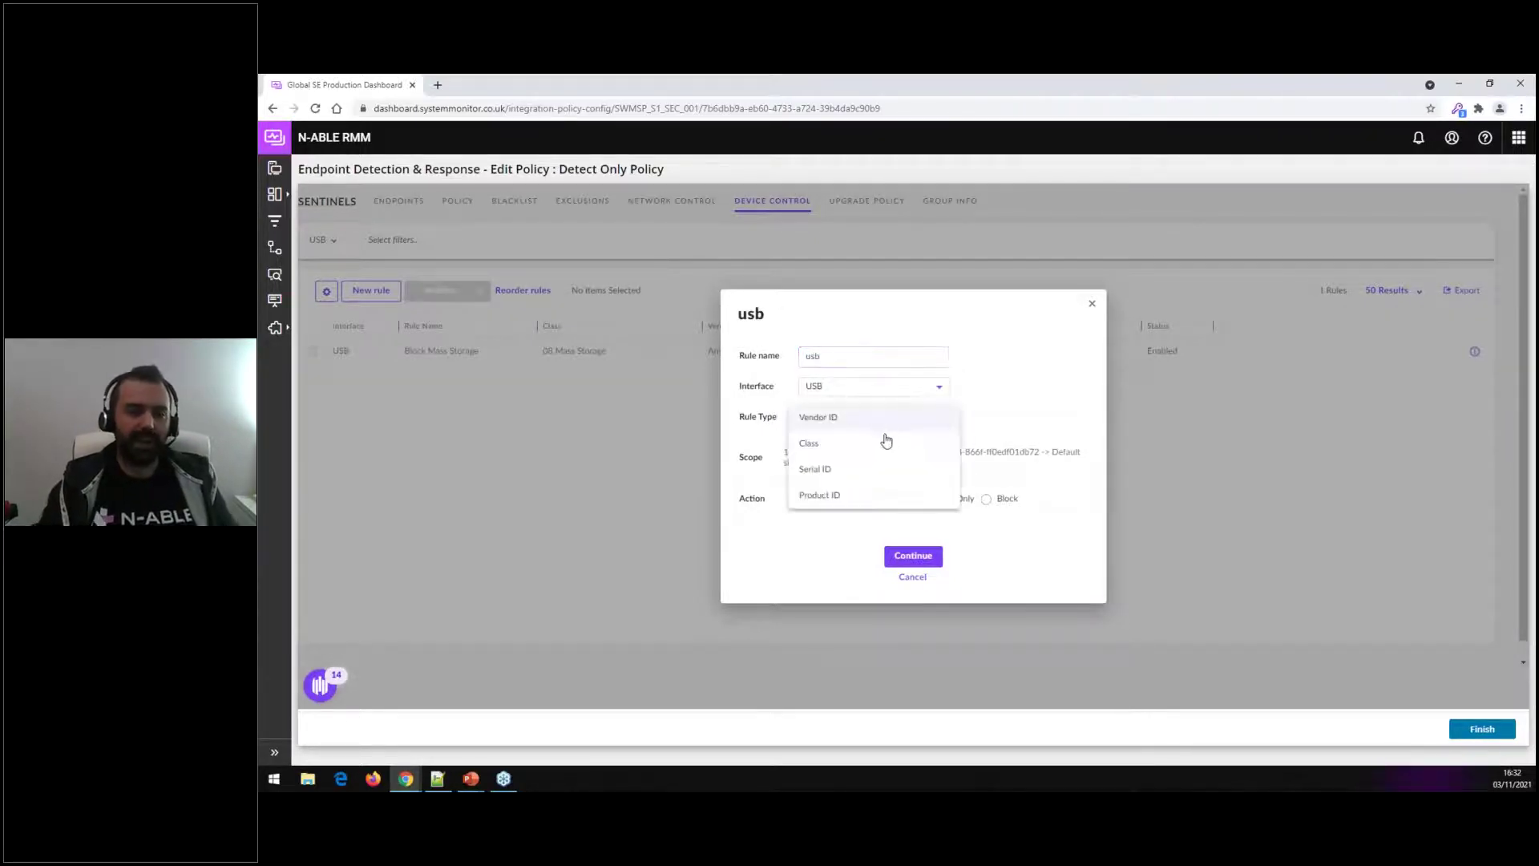
{"action": "left_click", "coordinate": [839, 446]}
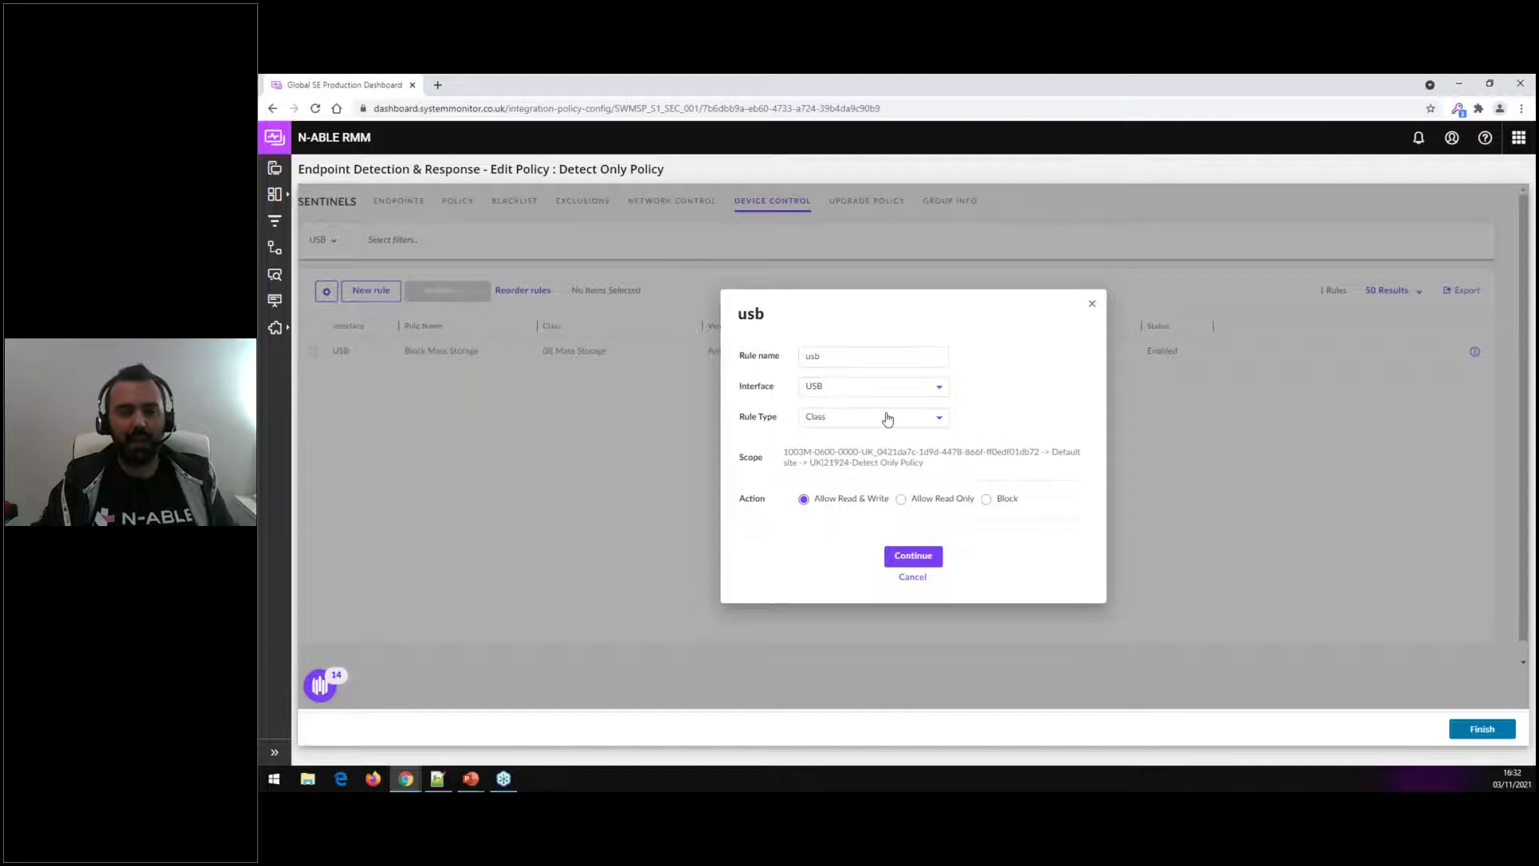
{"action": "left_click", "coordinate": [987, 503]}
{"action": "double_click", "coordinate": [1002, 500]}
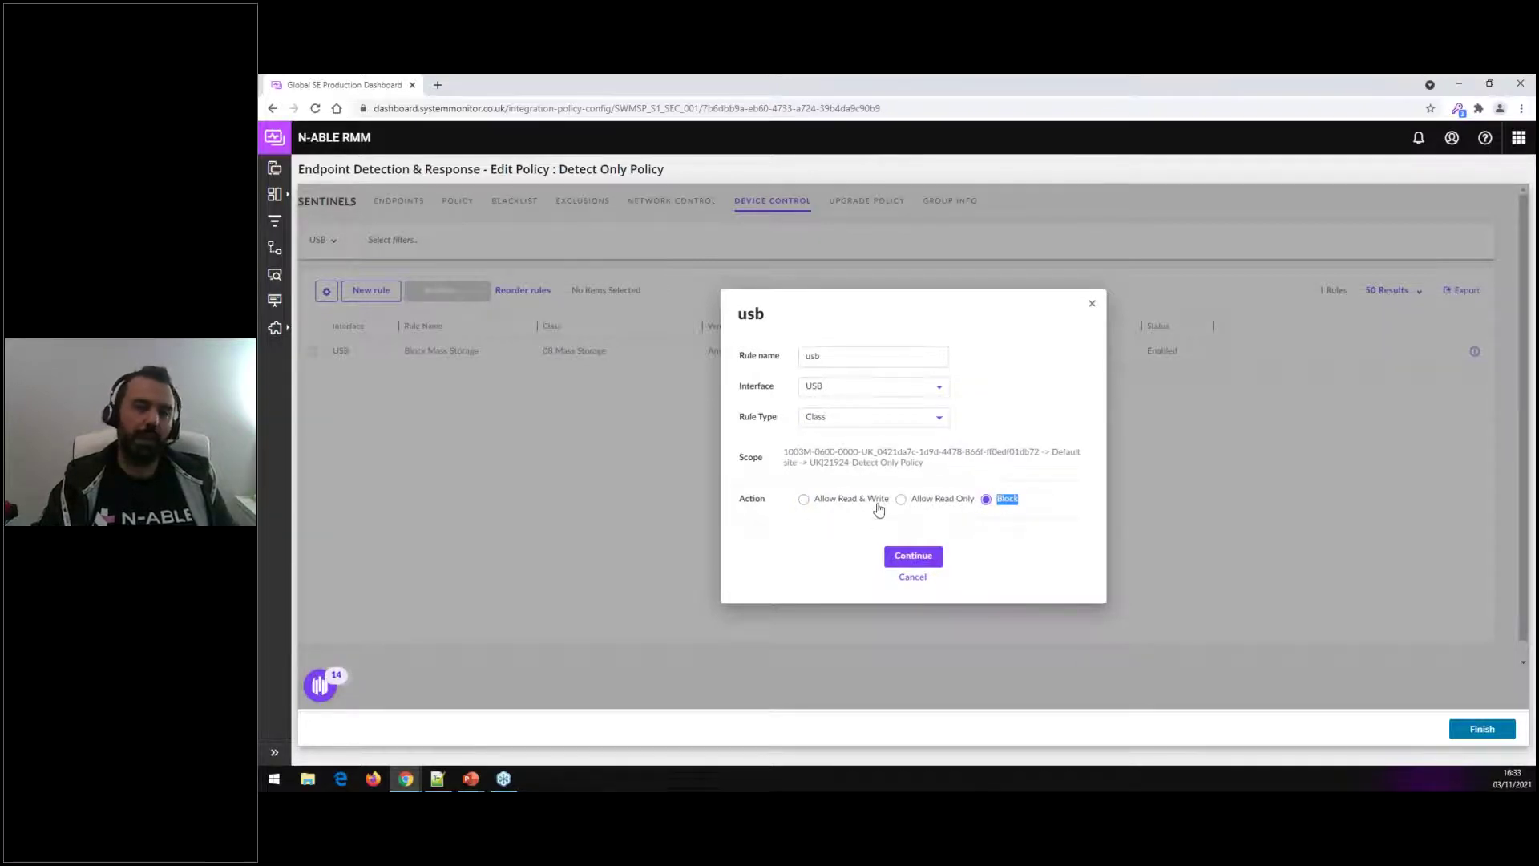
- Continue to the rule's class settings, choose 08 Mass Storage, and cancel the rule without saving
{"action": "left_click", "coordinate": [909, 554]}
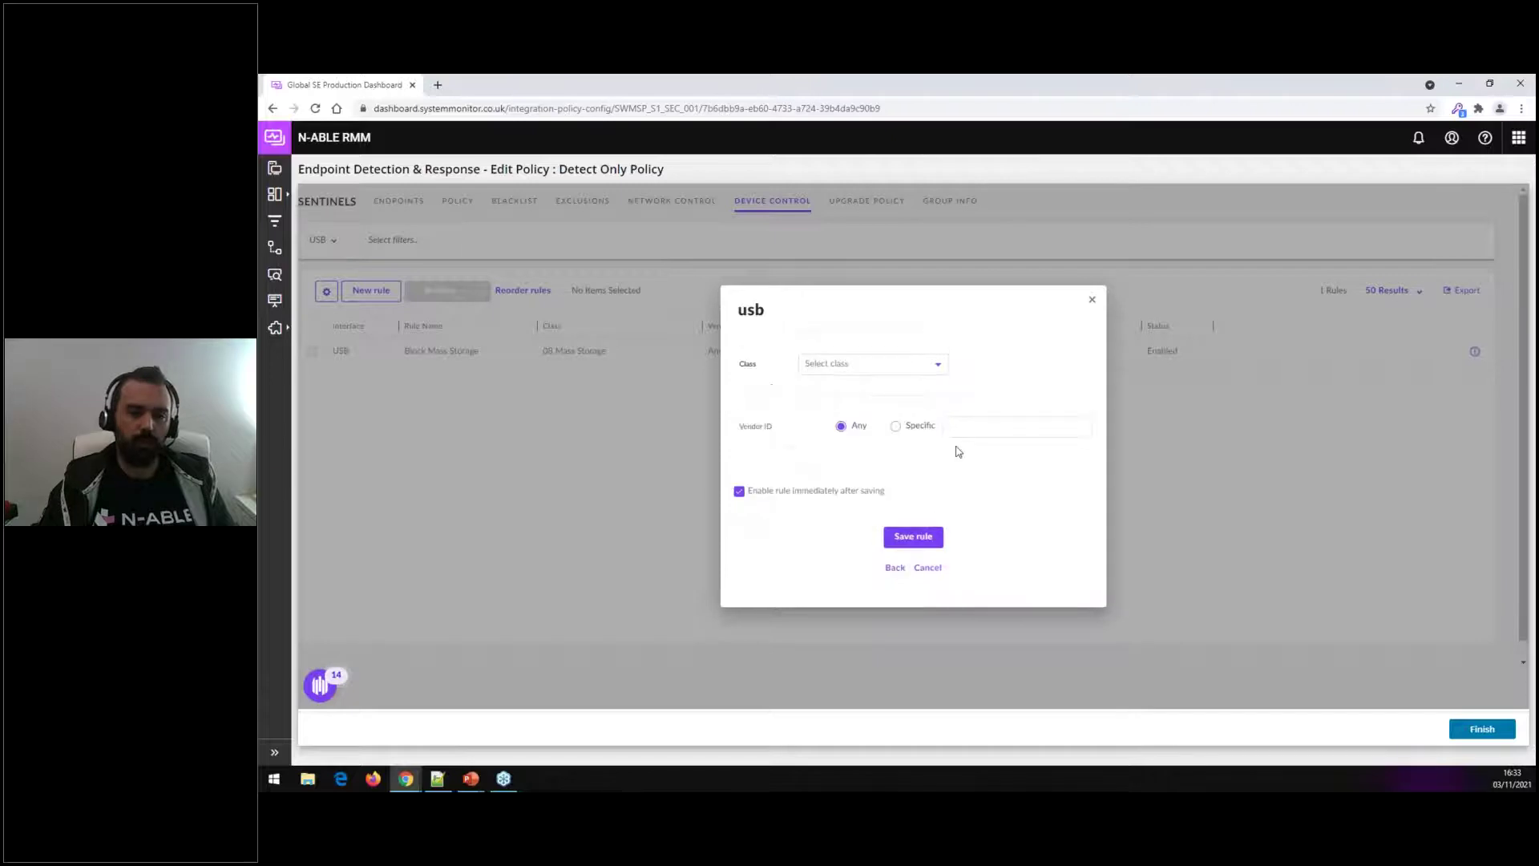
{"action": "left_click", "coordinate": [914, 363]}
{"action": "scroll", "coordinate": [851, 473], "scroll_direction": "down", "scroll_amount": 1}
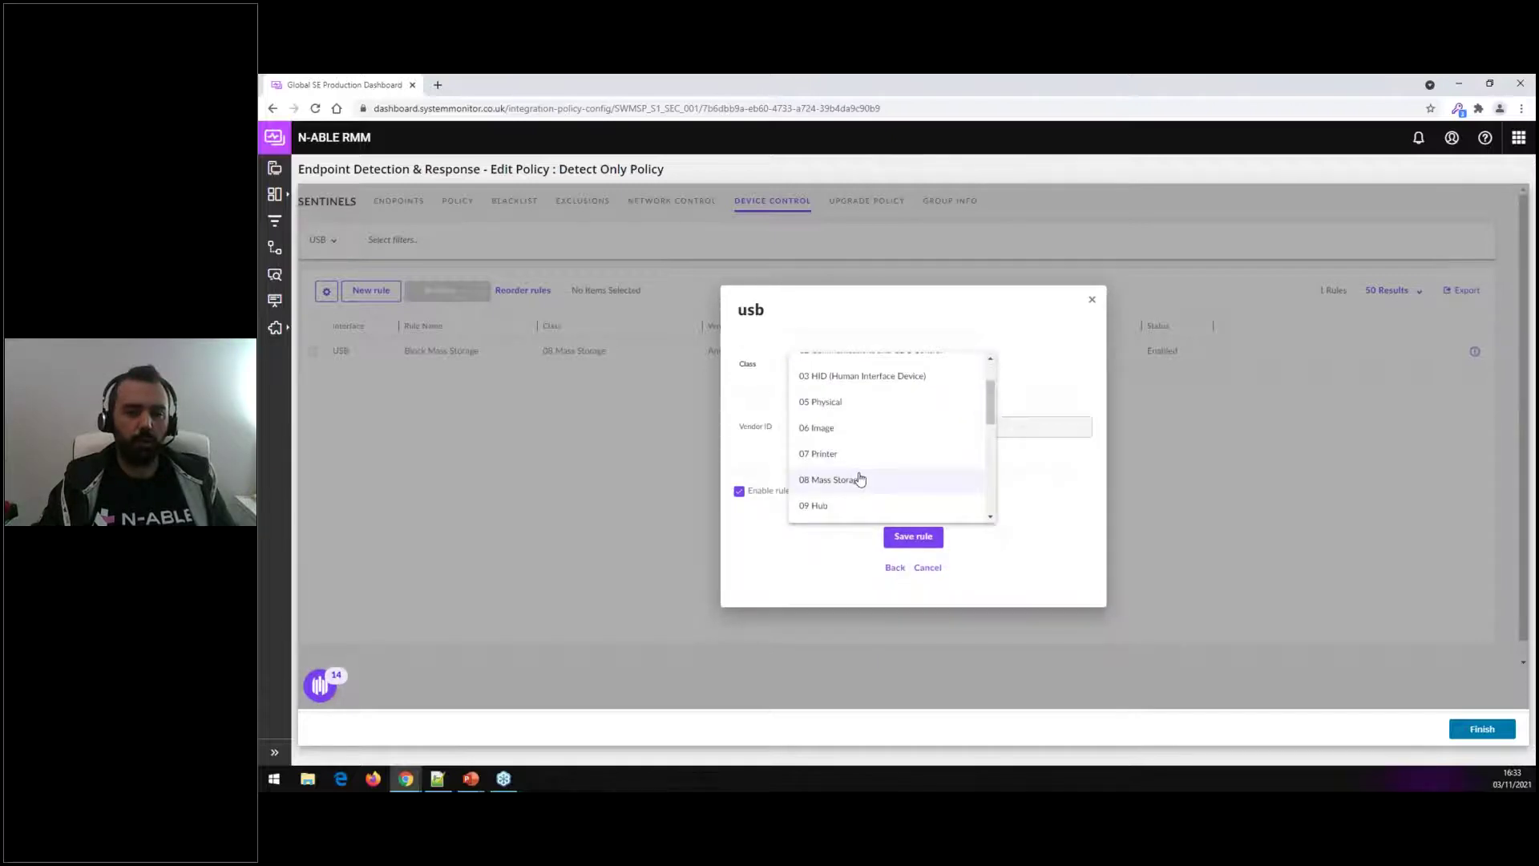
{"action": "left_click", "coordinate": [853, 479]}
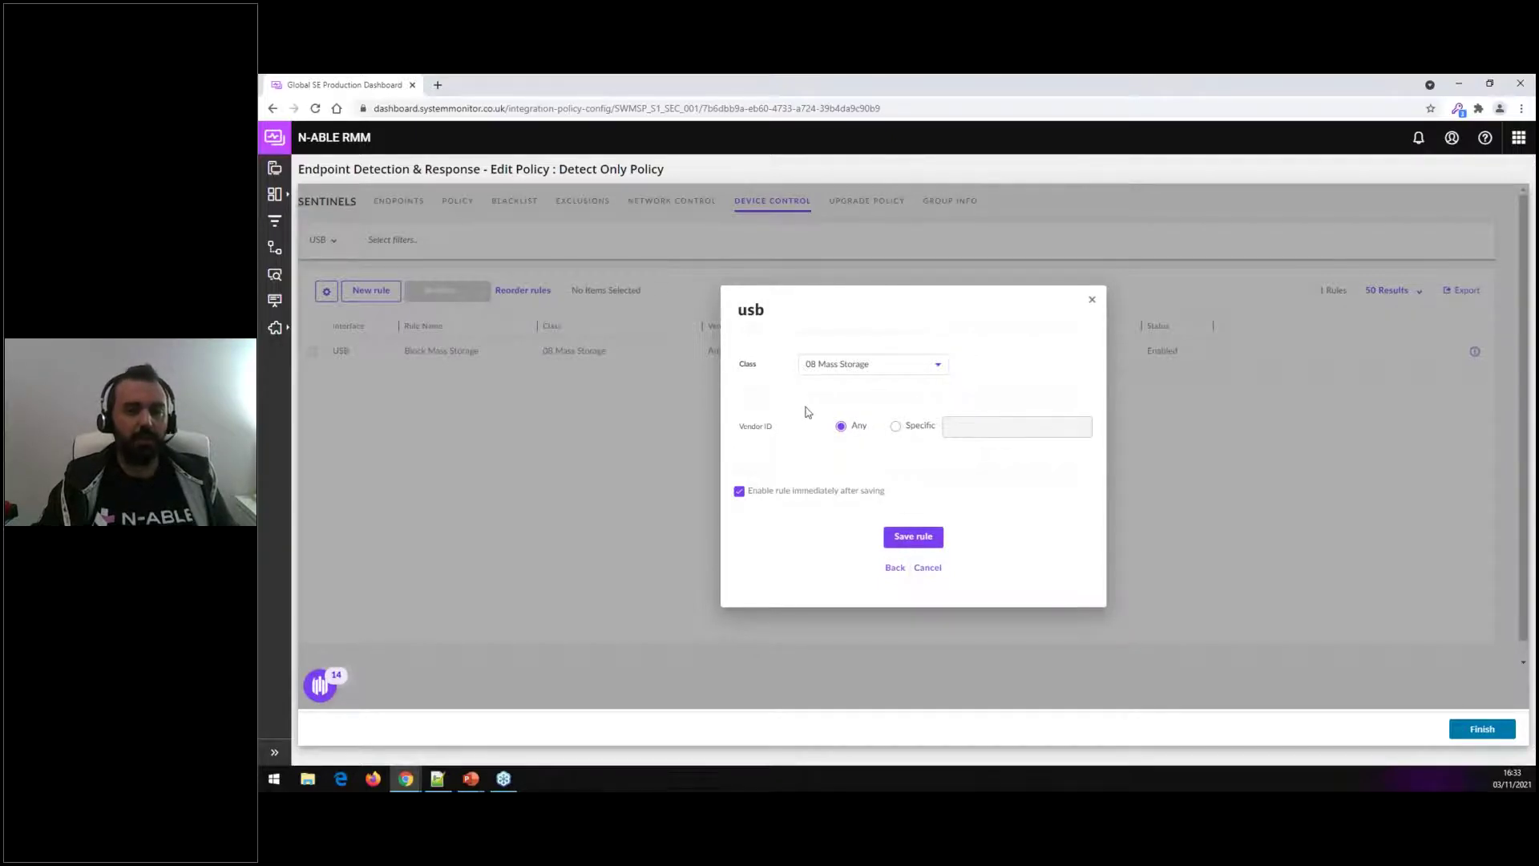
{"action": "left_click", "coordinate": [929, 568]}
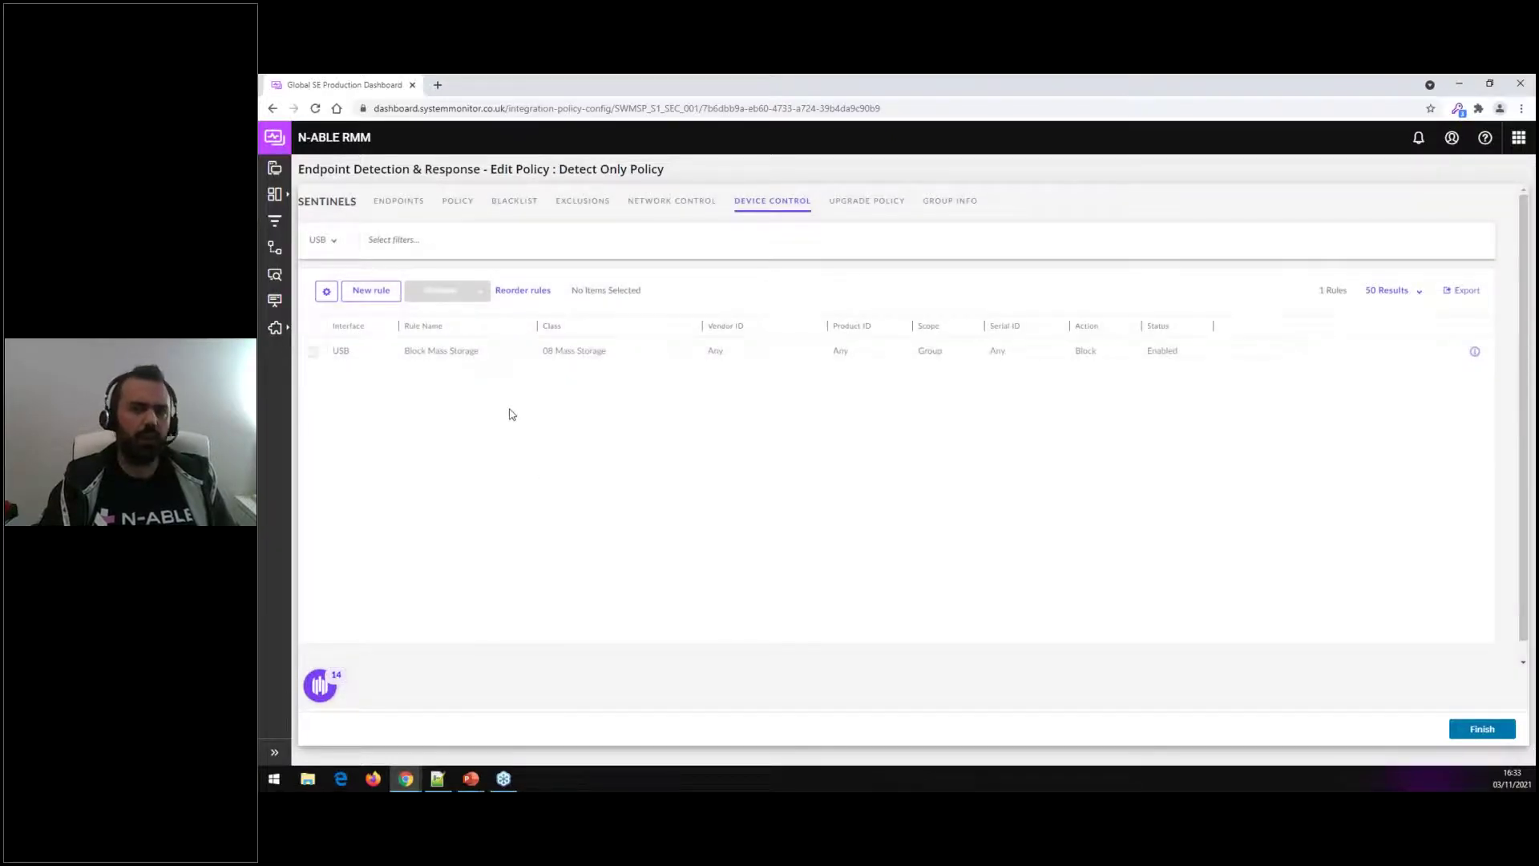
- Start another USB device control rule named usb, using the Serial ID rule type and the Allow Read Only action
{"action": "left_click", "coordinate": [371, 290]}
{"action": "left_click", "coordinate": [869, 387]}
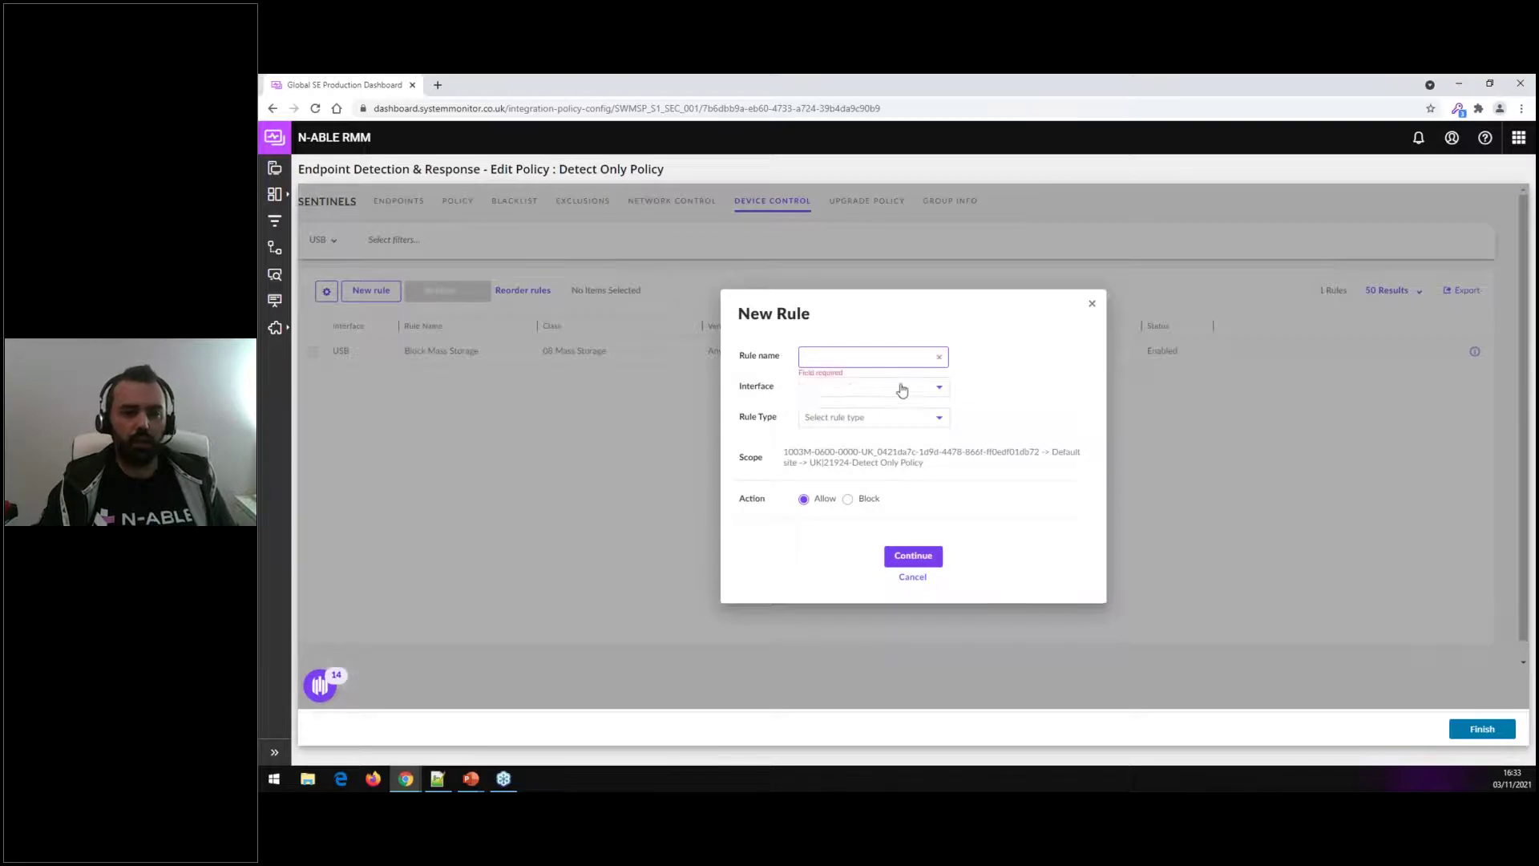
{"action": "left_click", "coordinate": [885, 359]}
{"action": "type", "text": "usb"}
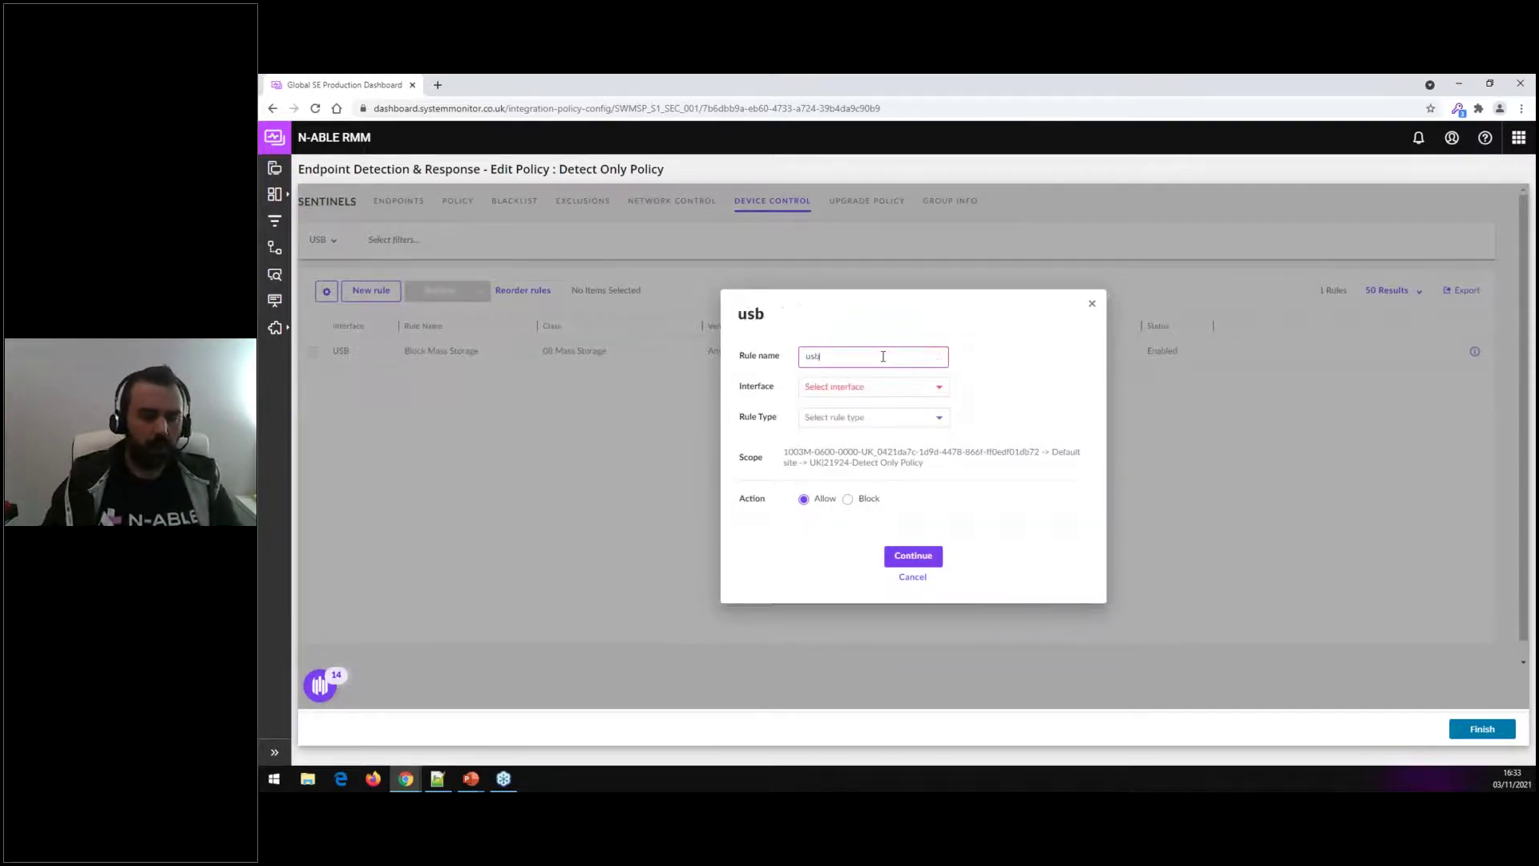
{"action": "left_click", "coordinate": [894, 385]}
{"action": "left_click", "coordinate": [865, 415]}
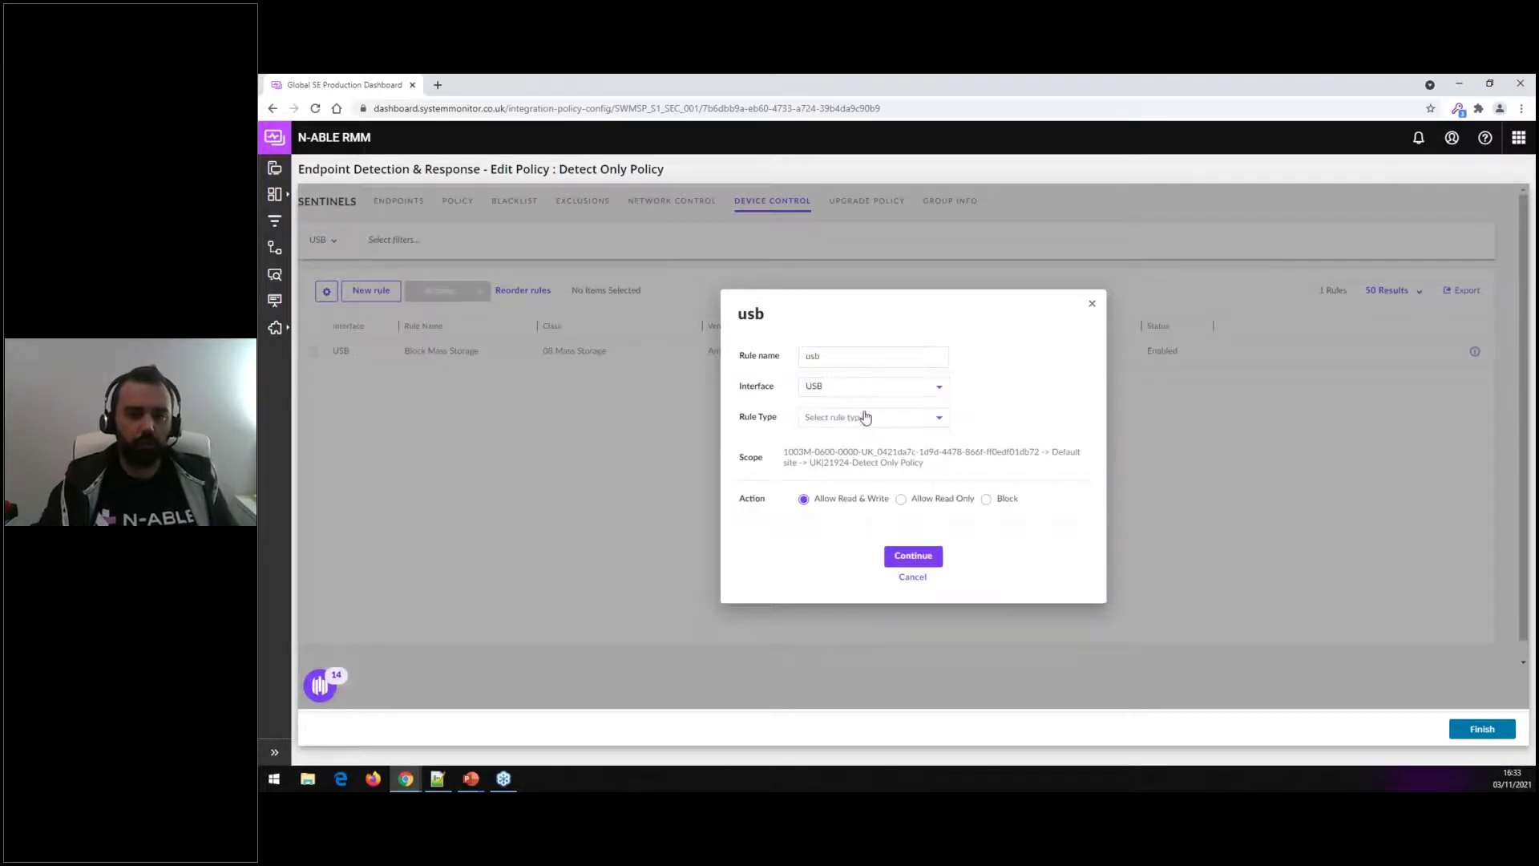
{"action": "left_click", "coordinate": [858, 418]}
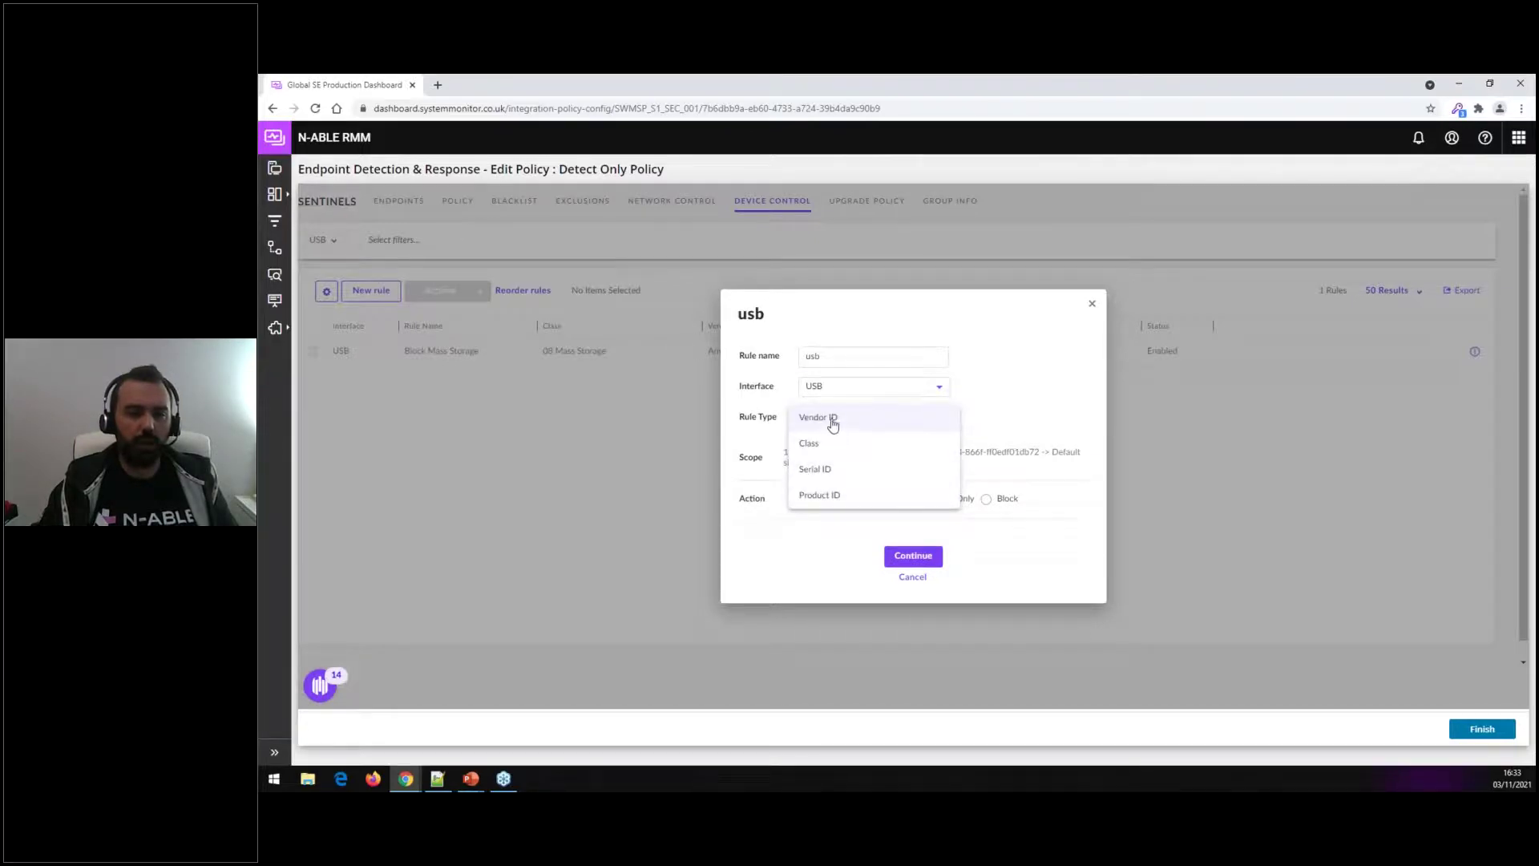
{"action": "left_click", "coordinate": [829, 481]}
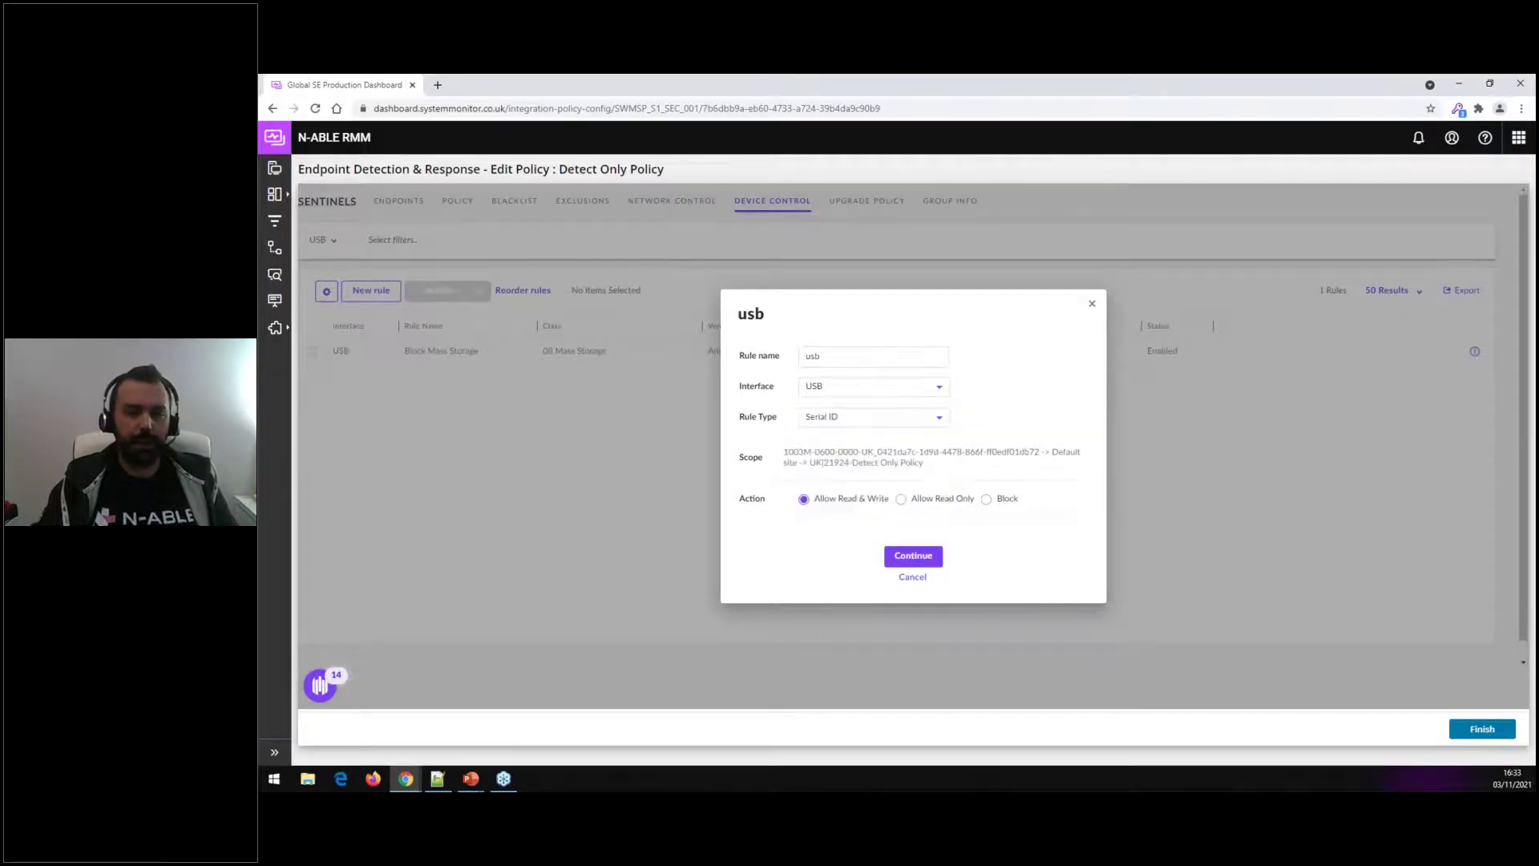
{"action": "left_click", "coordinate": [941, 503]}
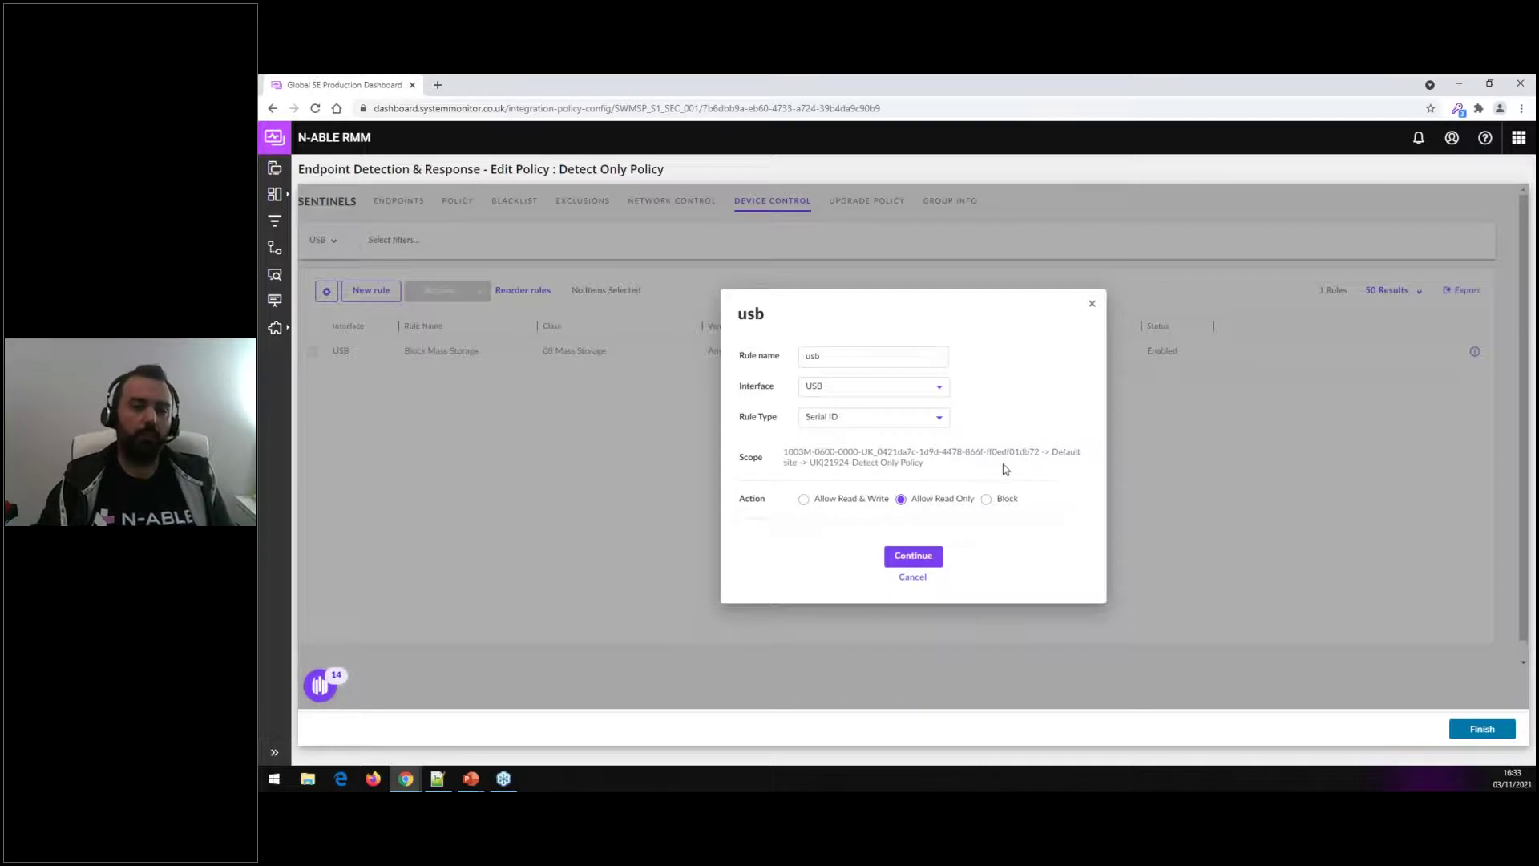
- Review the available rule types, switch the action to Allow Read & Write, and cancel the rule
{"action": "left_click", "coordinate": [936, 420]}
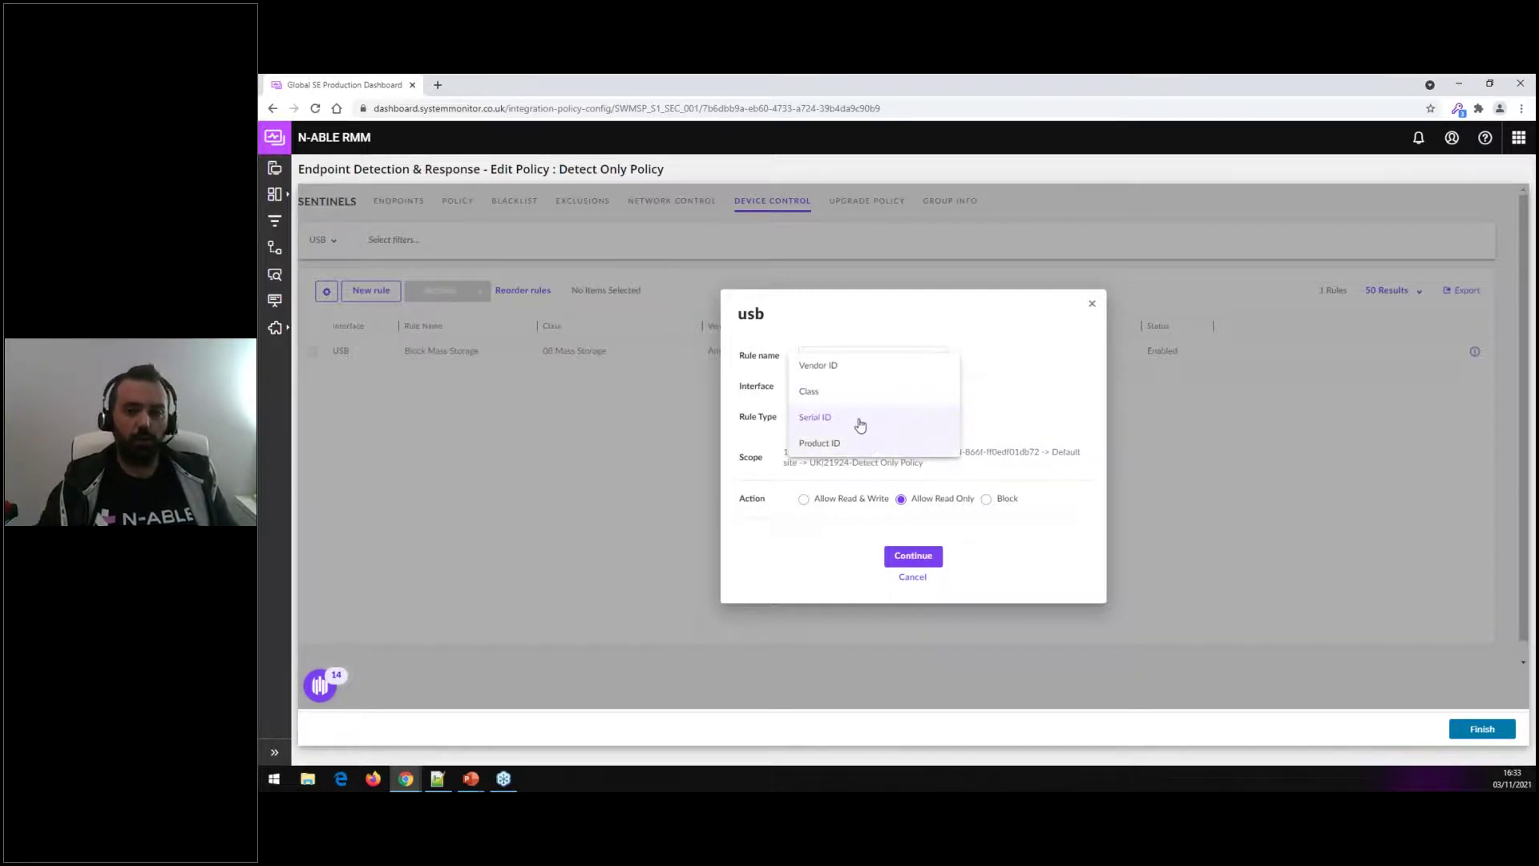
{"action": "left_click", "coordinate": [1008, 390]}
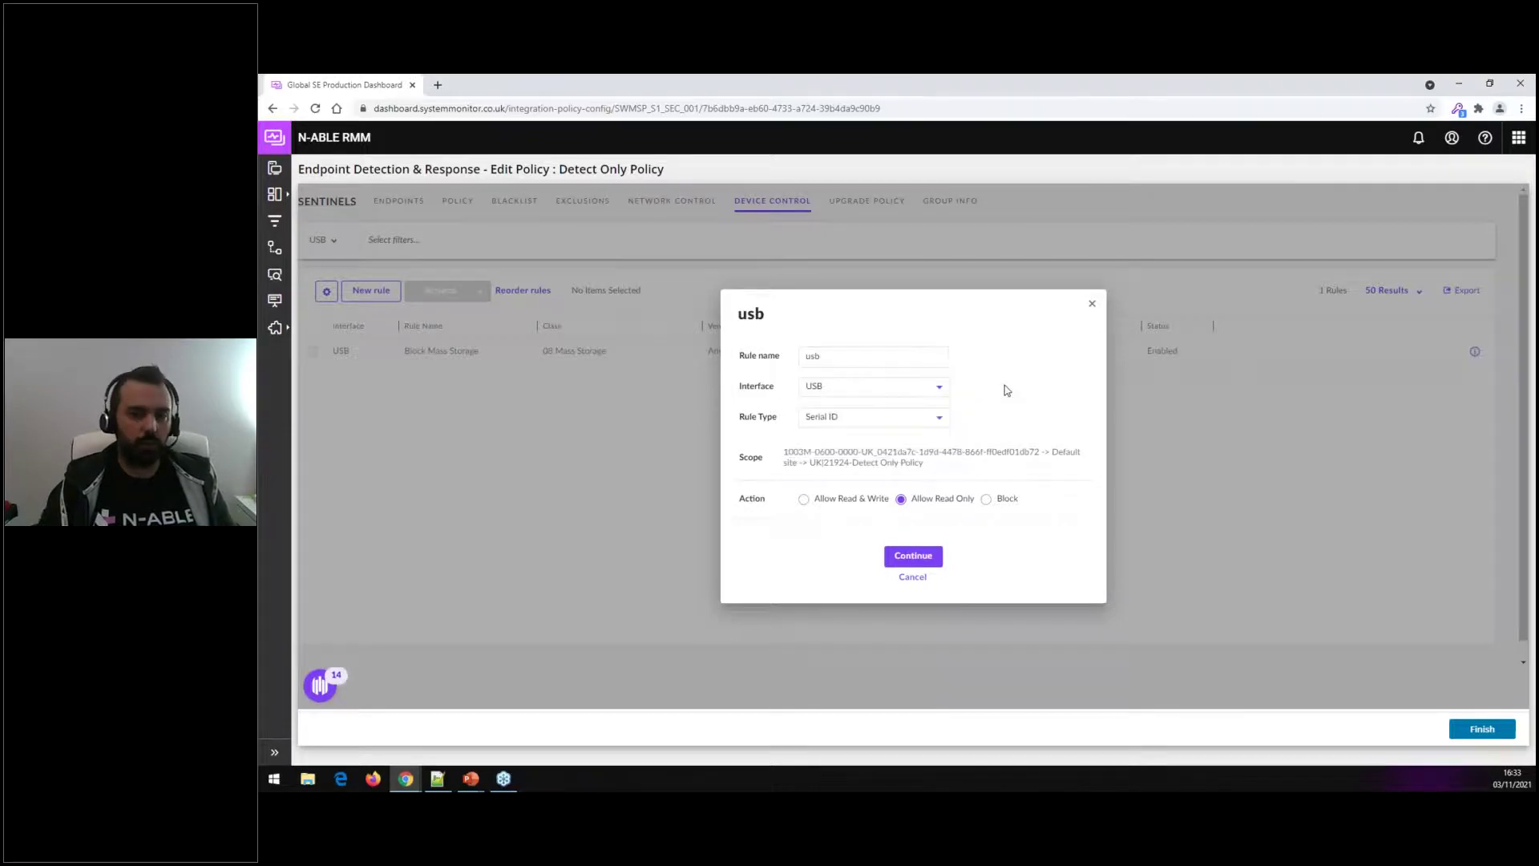
{"action": "left_click", "coordinate": [803, 499]}
{"action": "left_click_drag", "start_coordinate": [882, 503], "coordinate": [829, 505]}
{"action": "left_click", "coordinate": [1018, 434]}
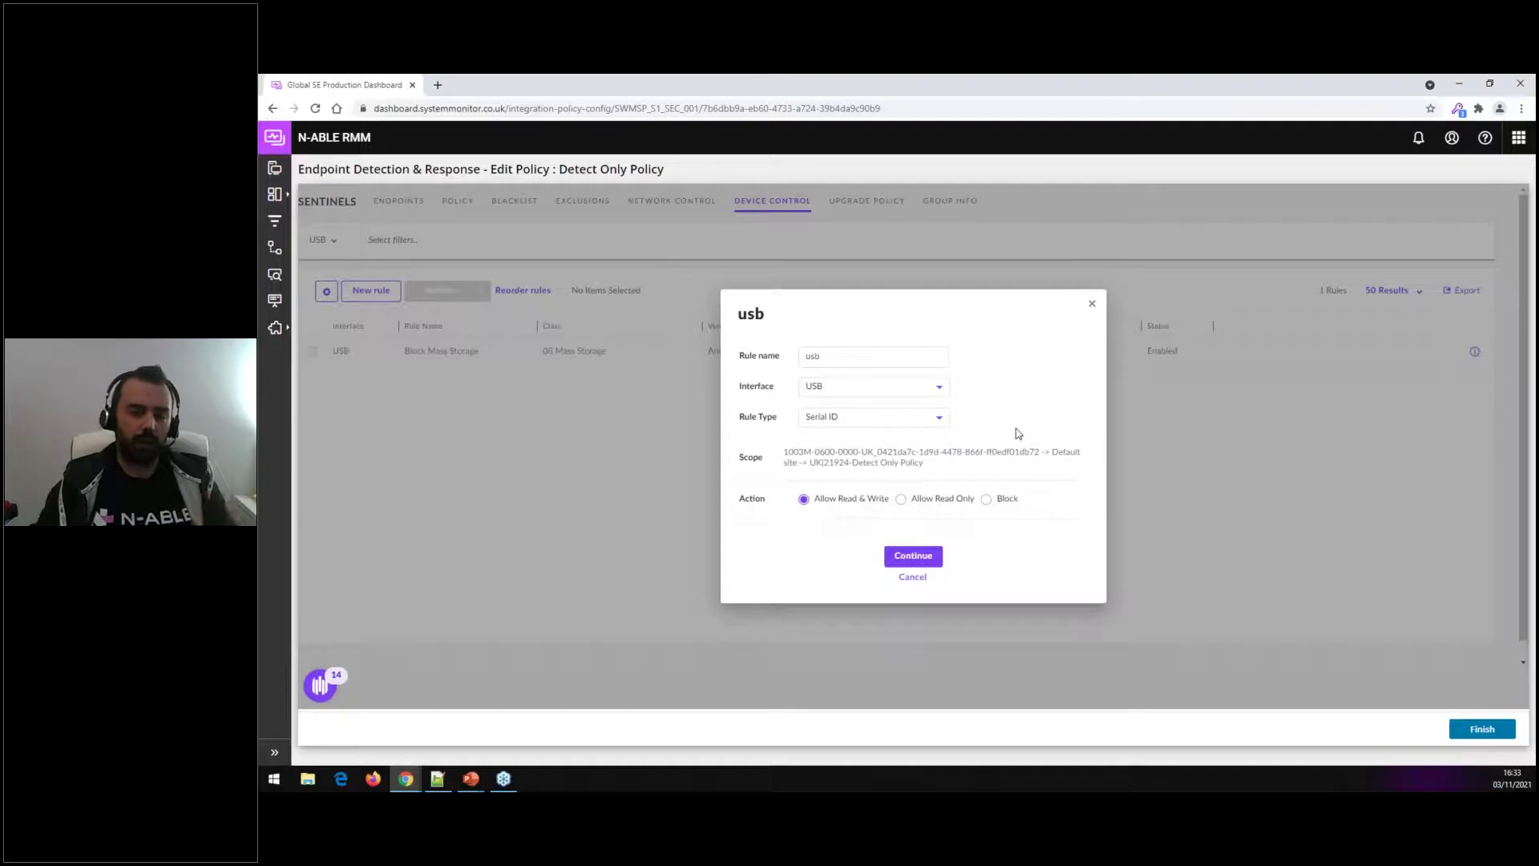
{"action": "left_click", "coordinate": [913, 577]}
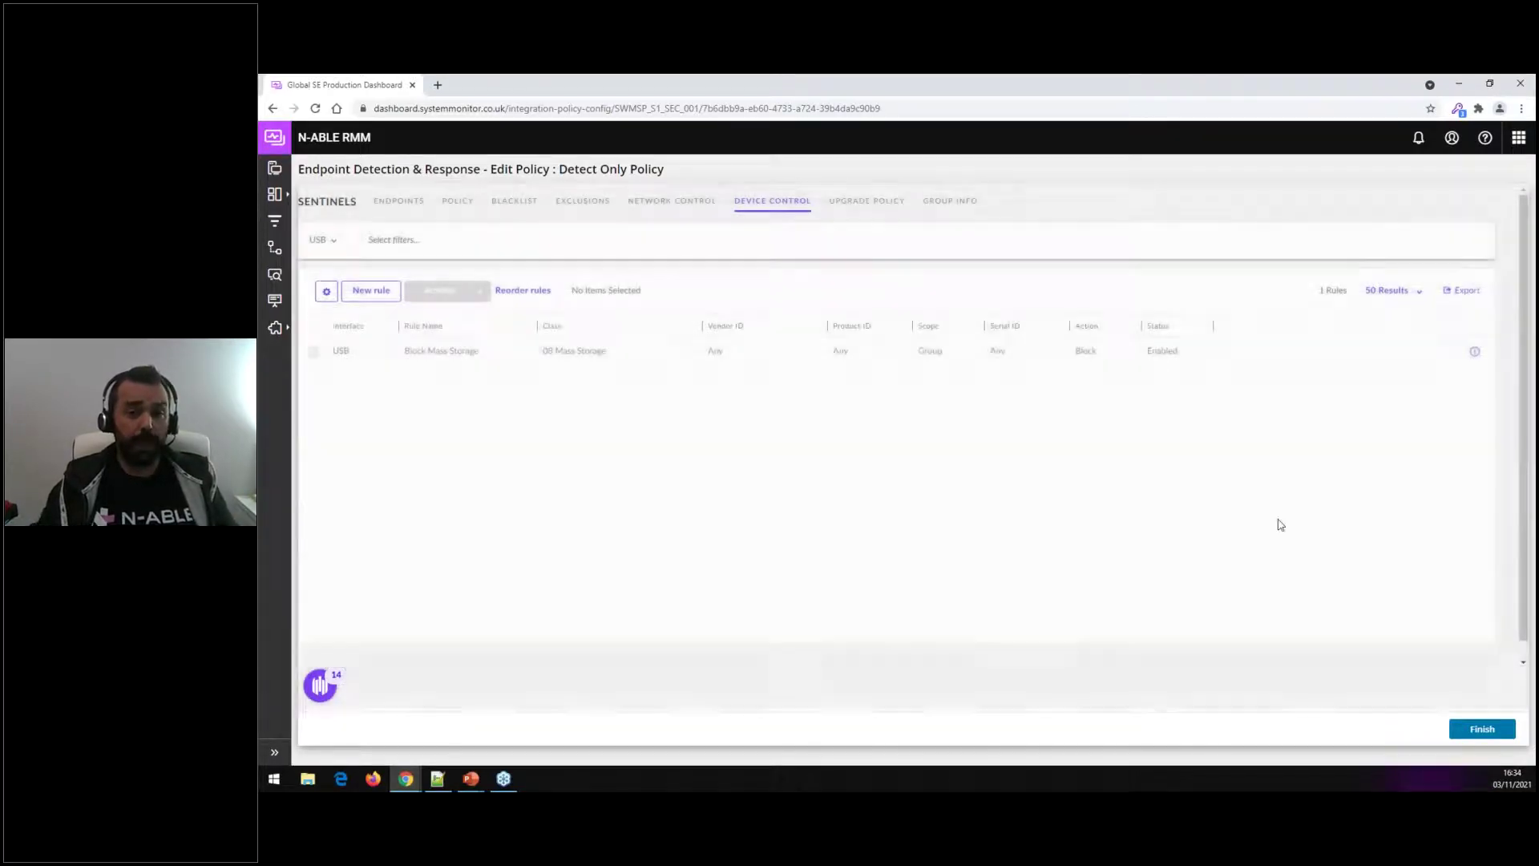
- Leave the policy, open the Endpoint Detection & Response Analyze page, and filter the threats to Last Year
{"action": "mouse_move", "coordinate": [277, 327]}
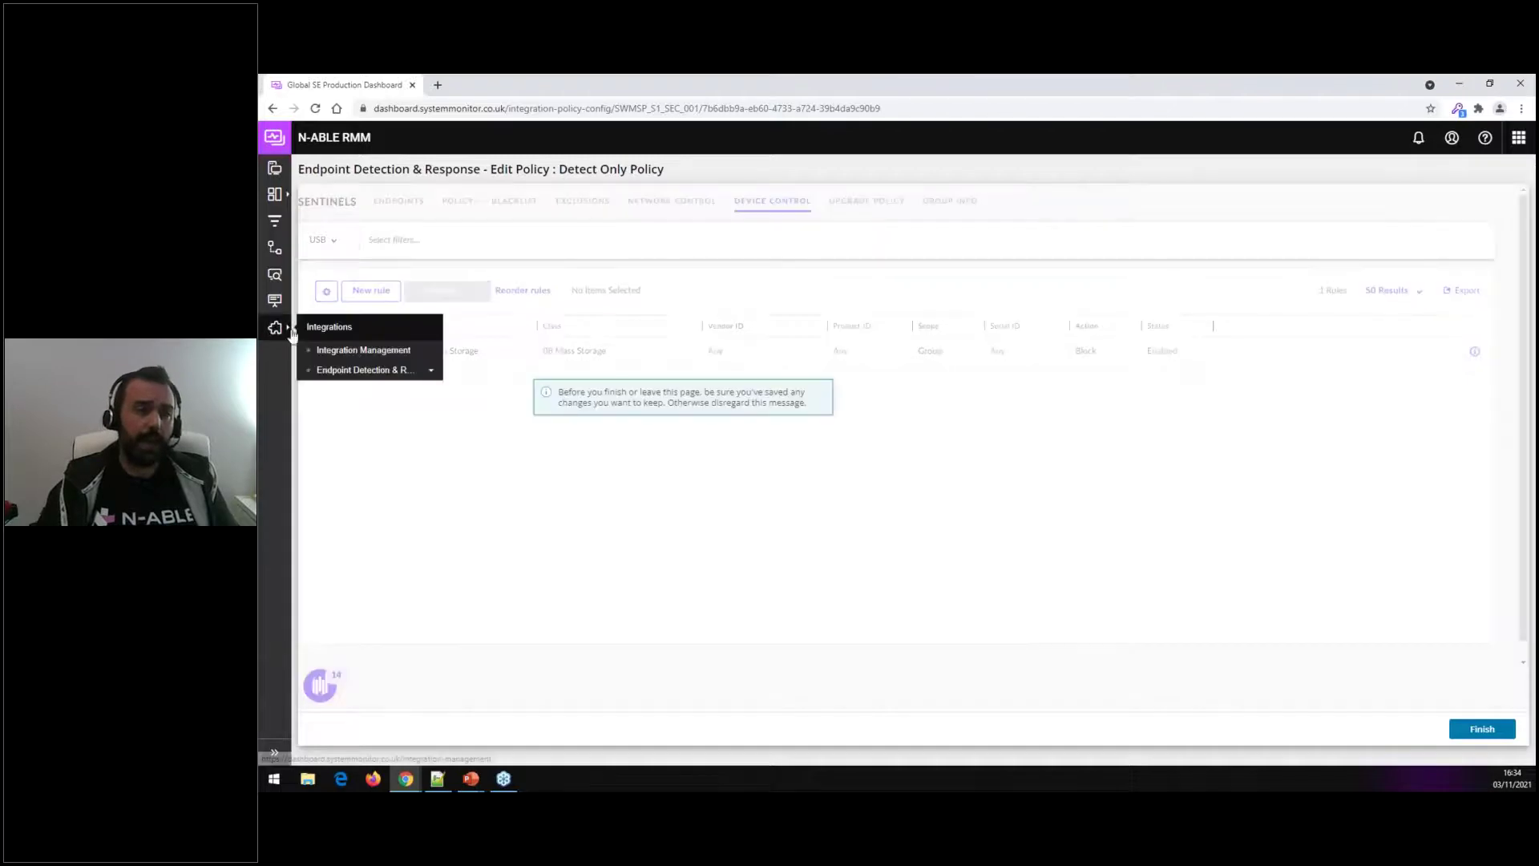
{"action": "left_click", "coordinate": [429, 373]}
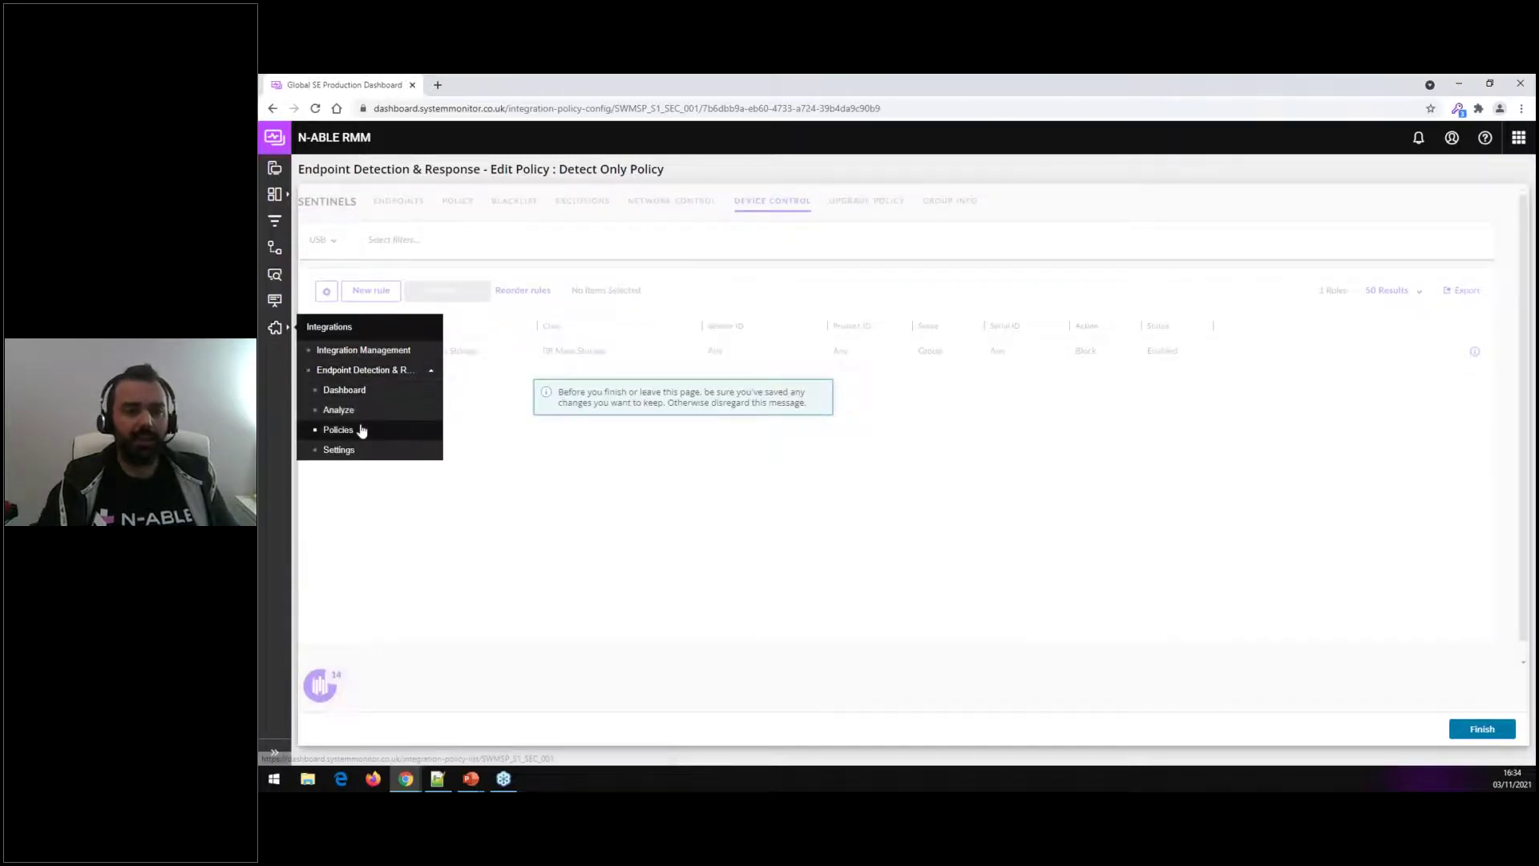
{"action": "left_click", "coordinate": [361, 429]}
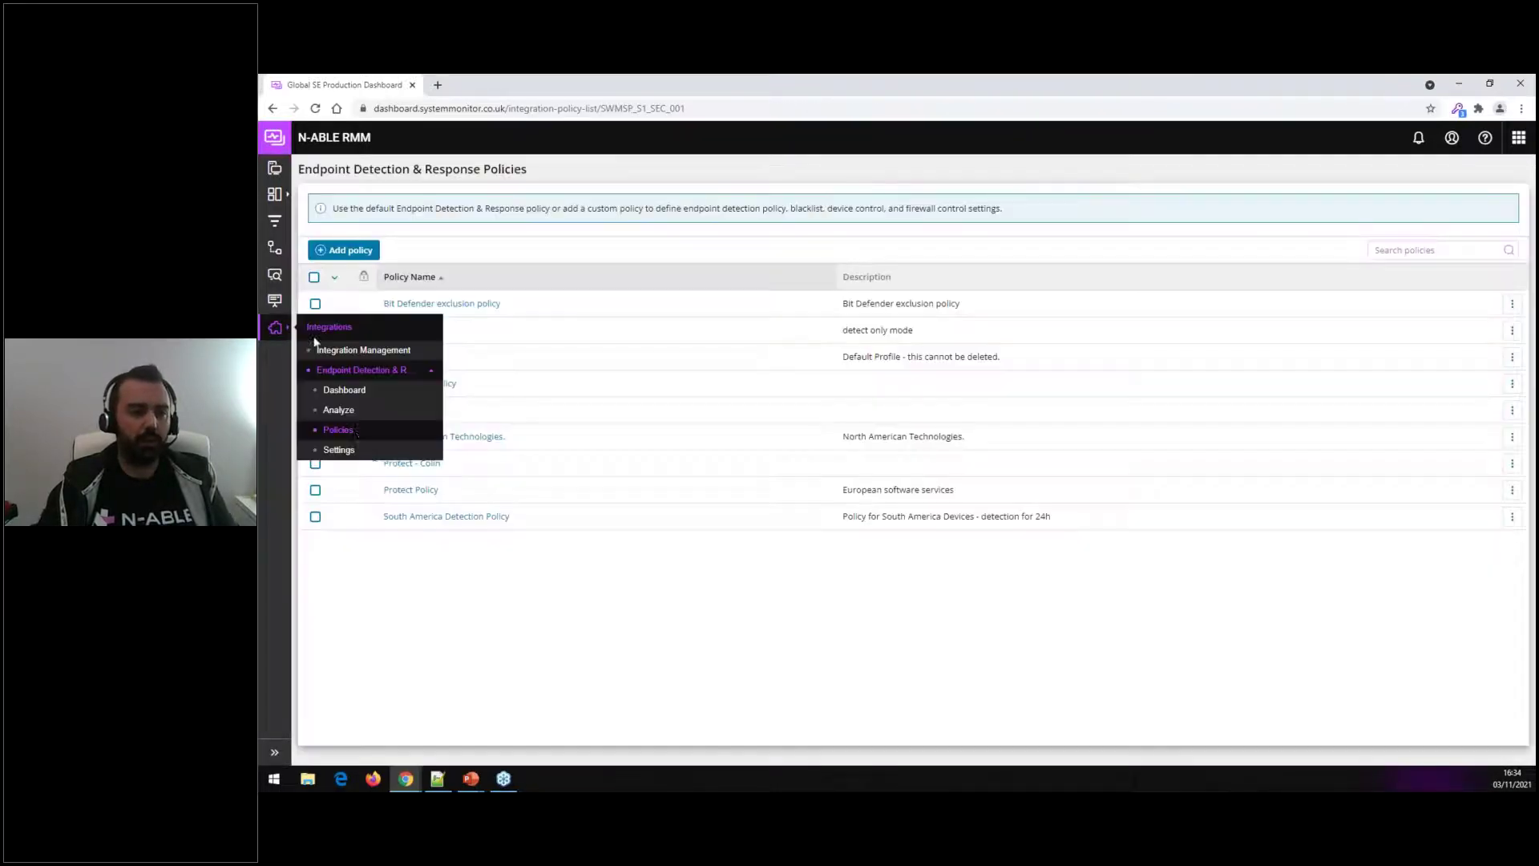
{"action": "left_click", "coordinate": [356, 408]}
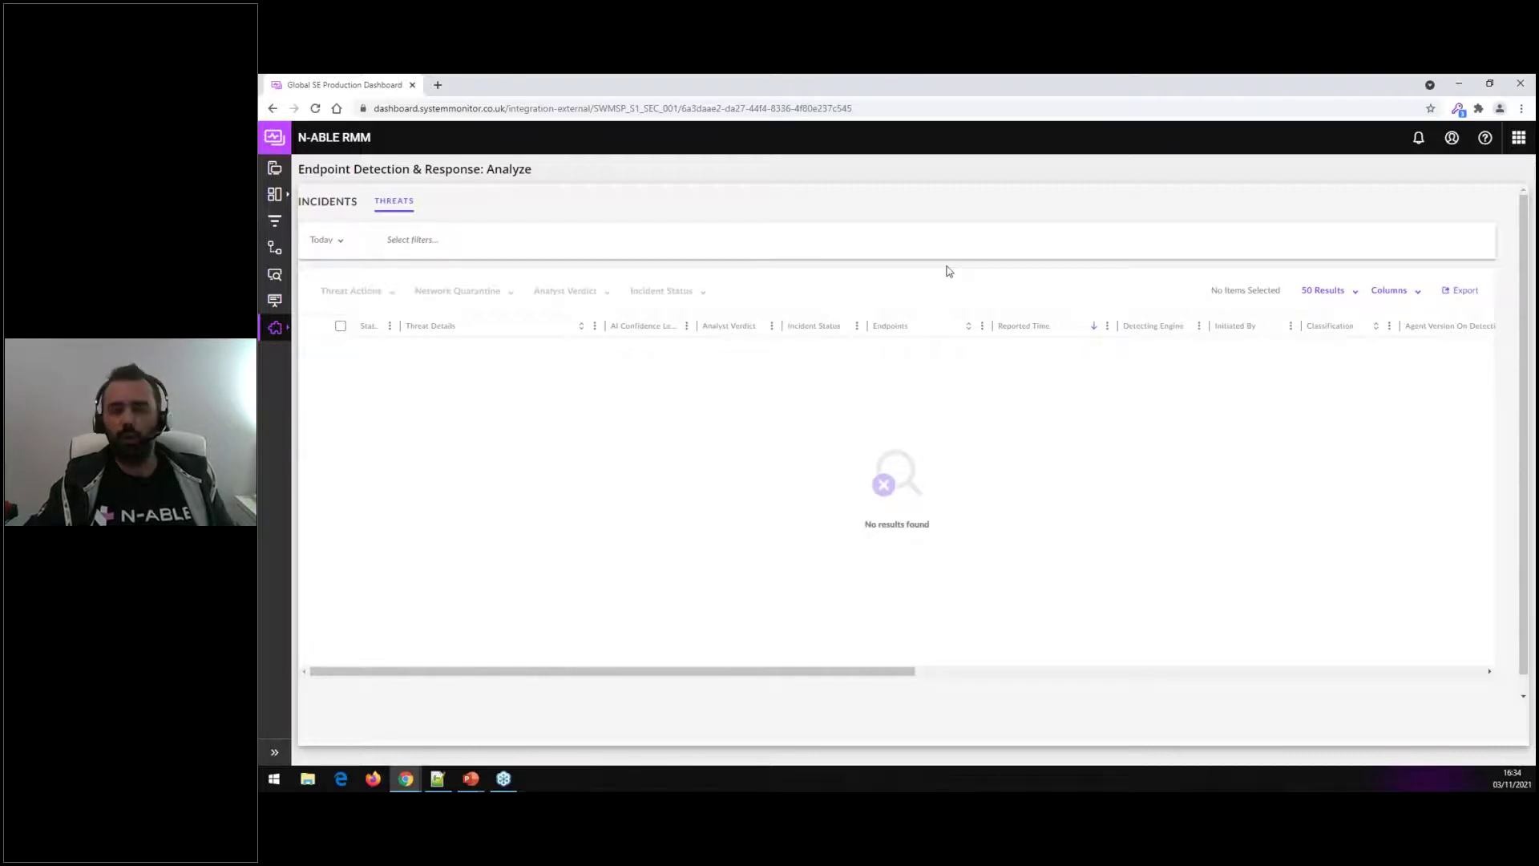
{"action": "left_click", "coordinate": [328, 240]}
{"action": "scroll", "coordinate": [365, 405], "scroll_direction": "down", "scroll_amount": 3}
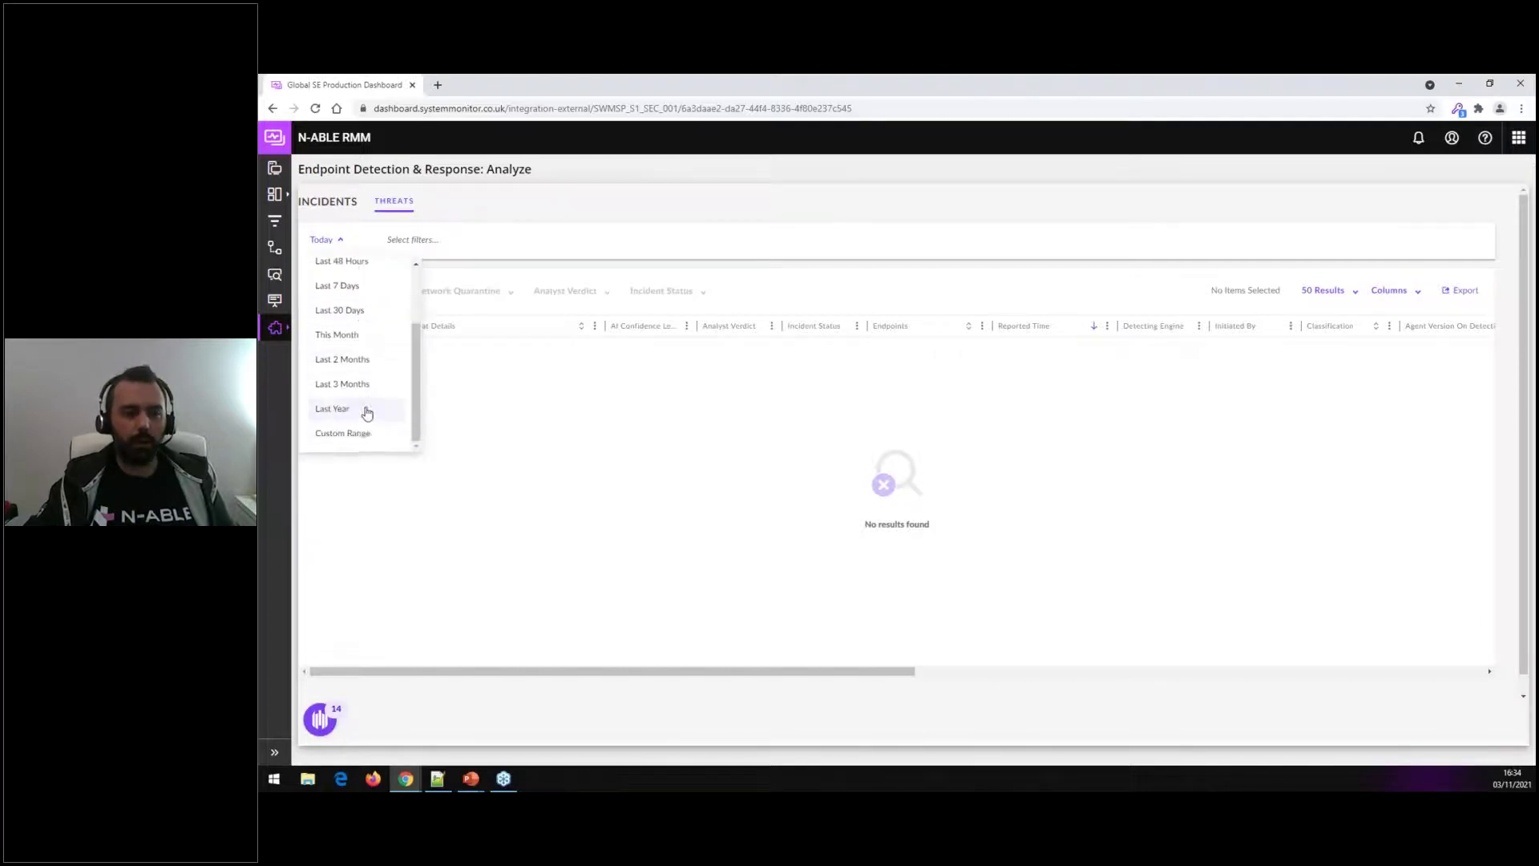
{"action": "left_click", "coordinate": [332, 410]}
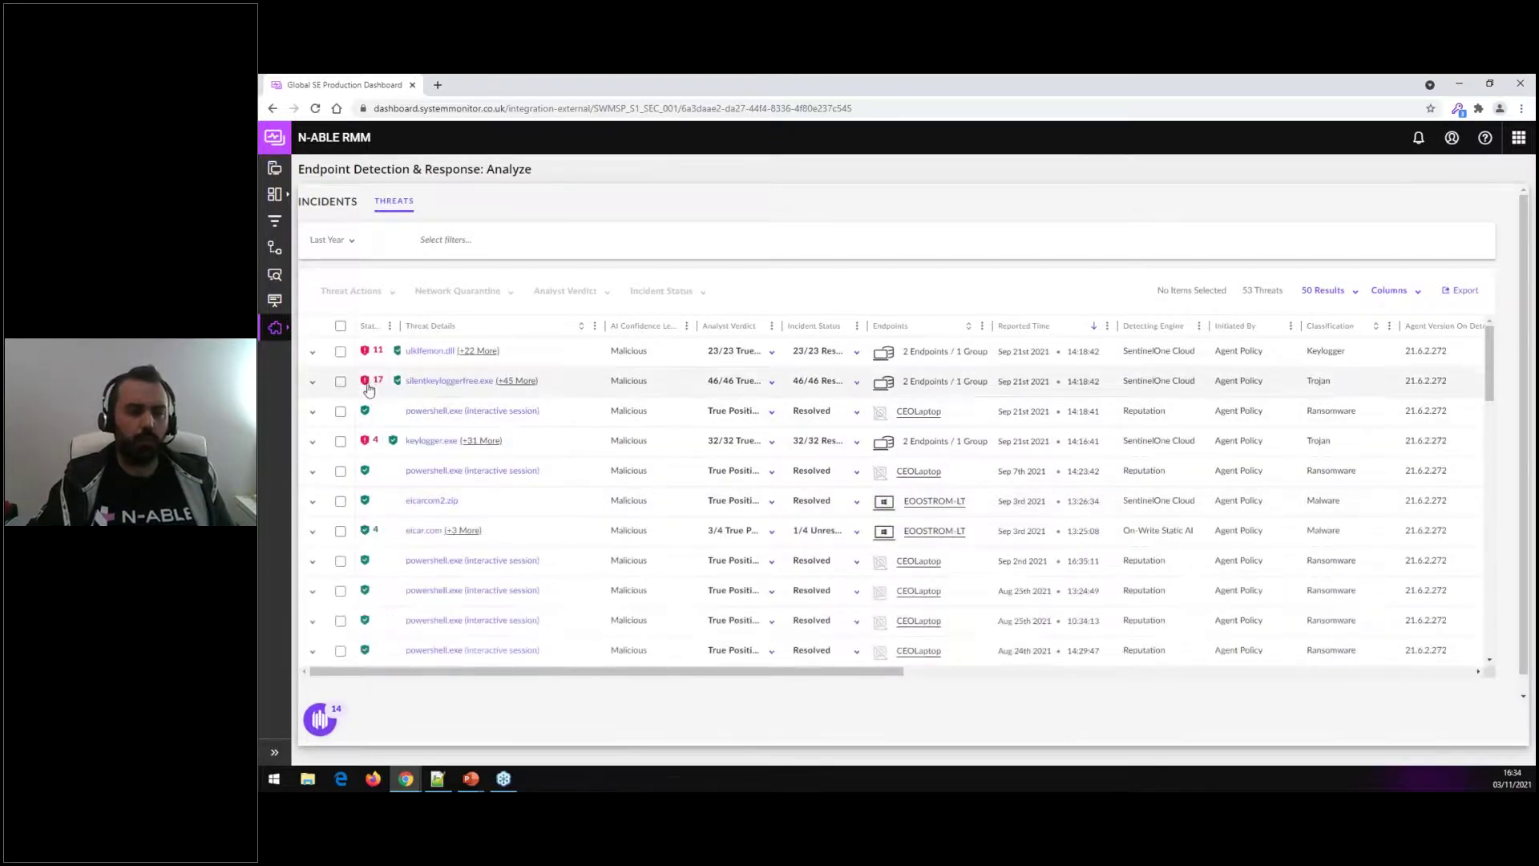
- Examine the mitigation status markers of the threats in the list
{"action": "mouse_move", "coordinate": [368, 353]}
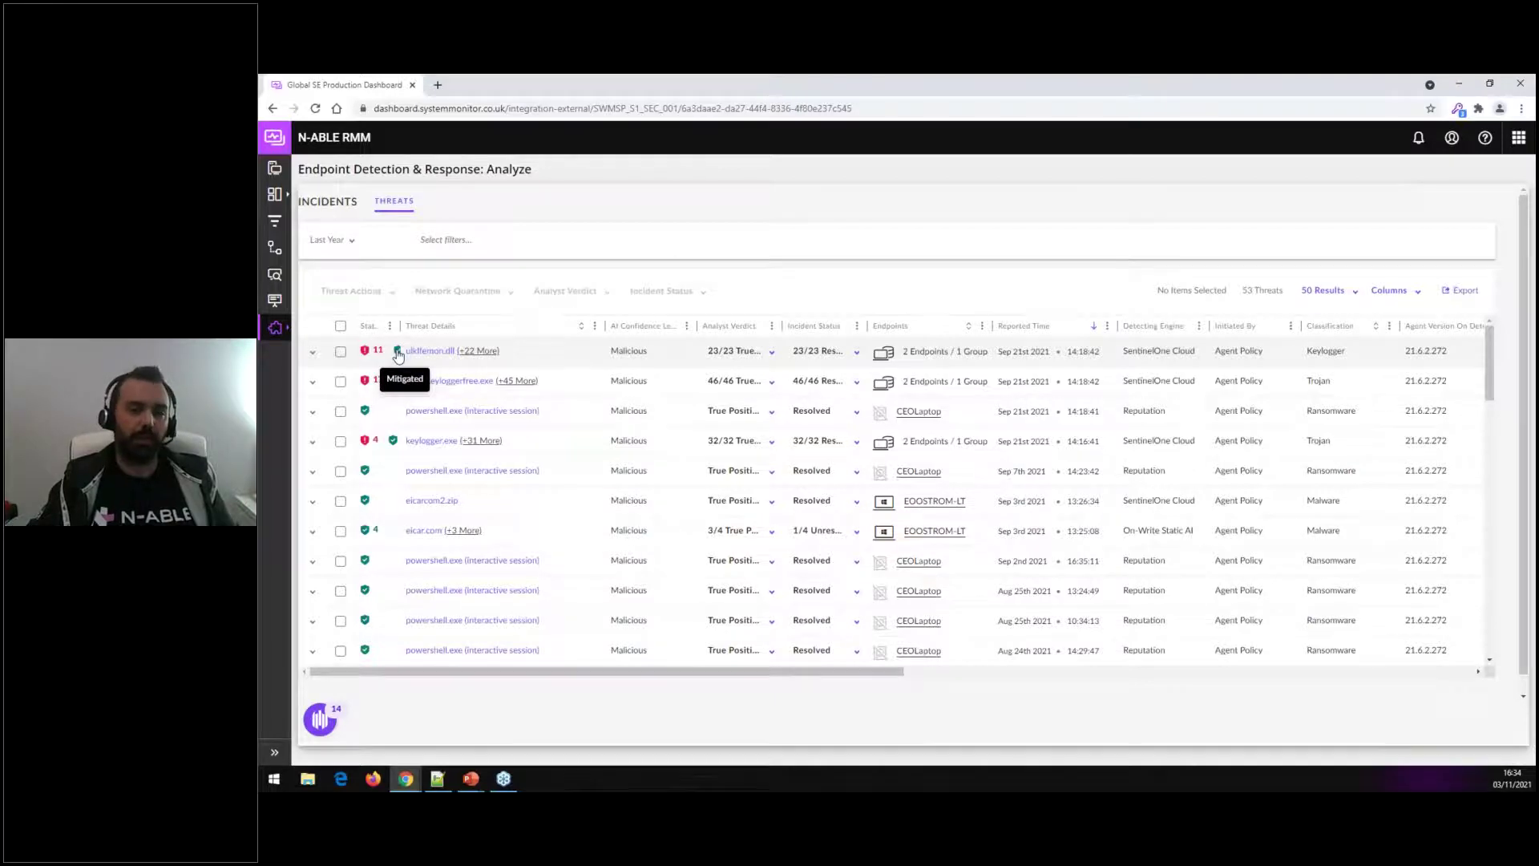
{"action": "scroll", "coordinate": [374, 404], "scroll_direction": "down", "scroll_amount": 1}
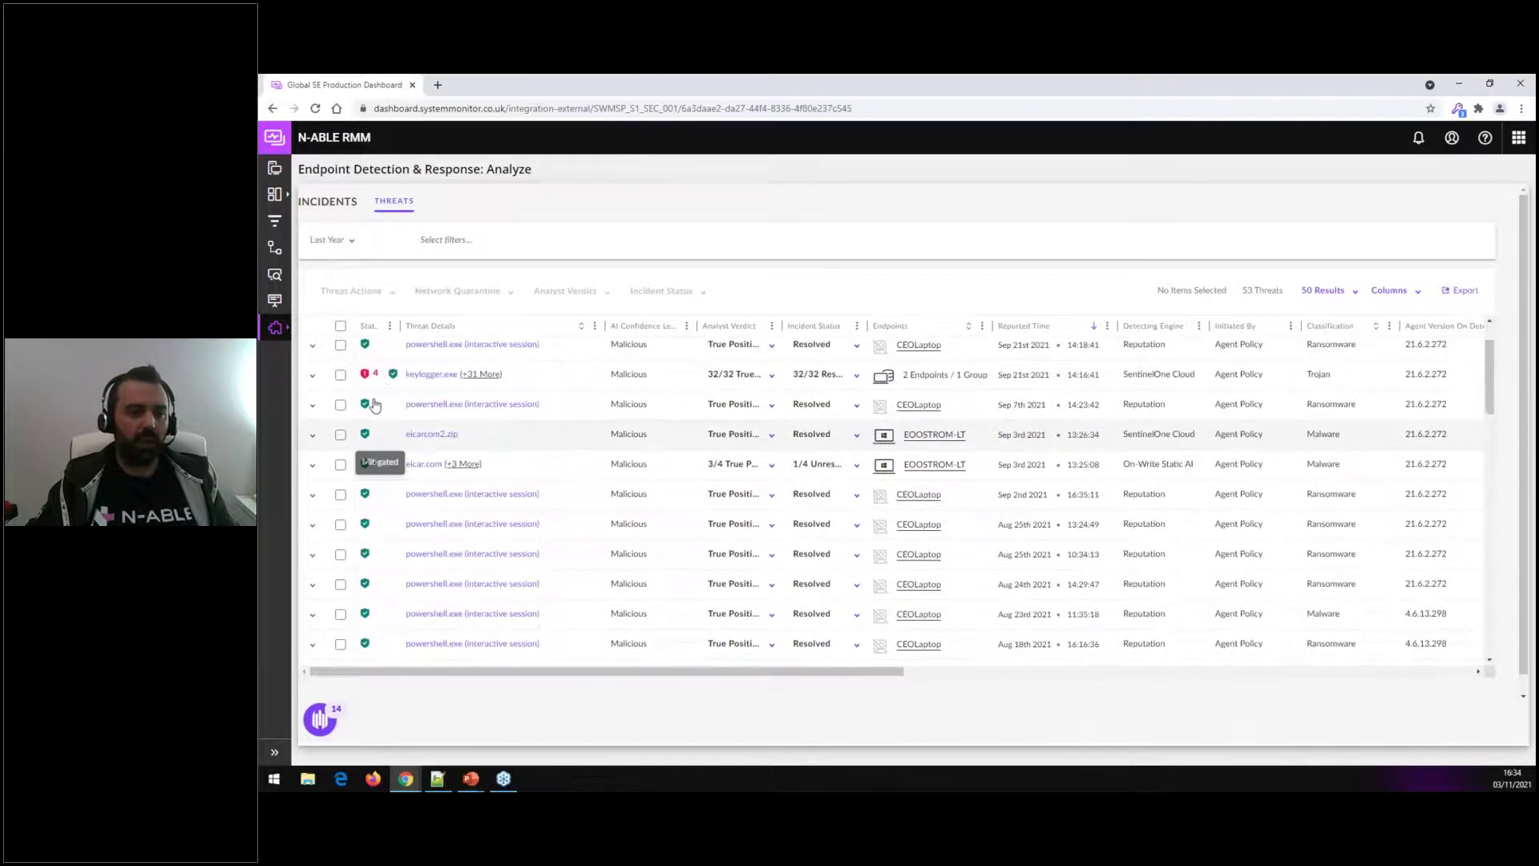
{"action": "scroll", "coordinate": [501, 445], "scroll_direction": "up", "scroll_amount": 1}
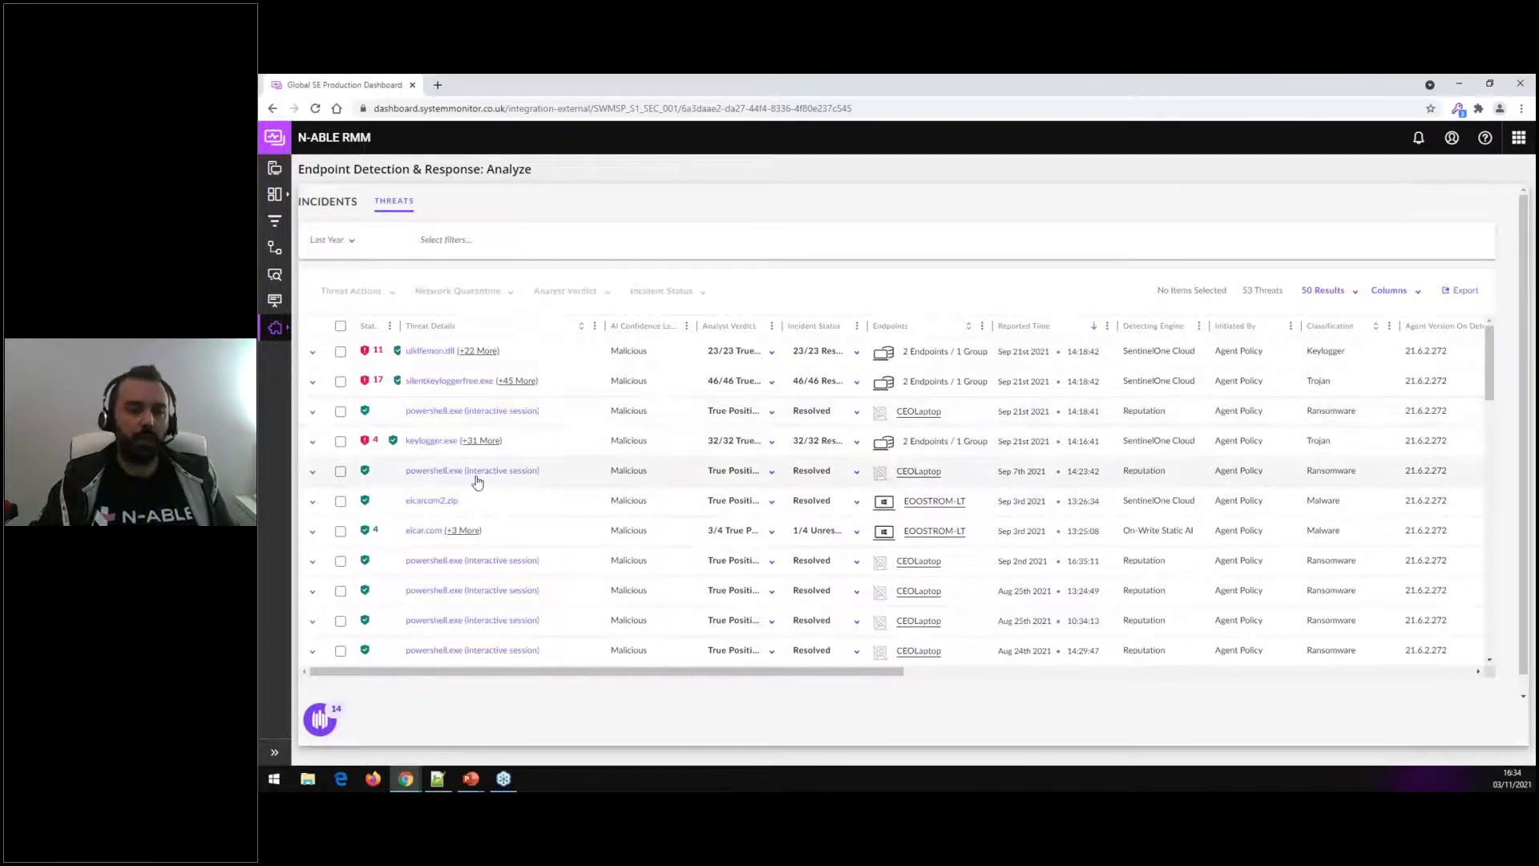
- Open the Sep 7th 2021 powershell.exe (interactive session) threat and examine its overview details, including the SHA1 entry
{"action": "left_click", "coordinate": [1058, 488]}
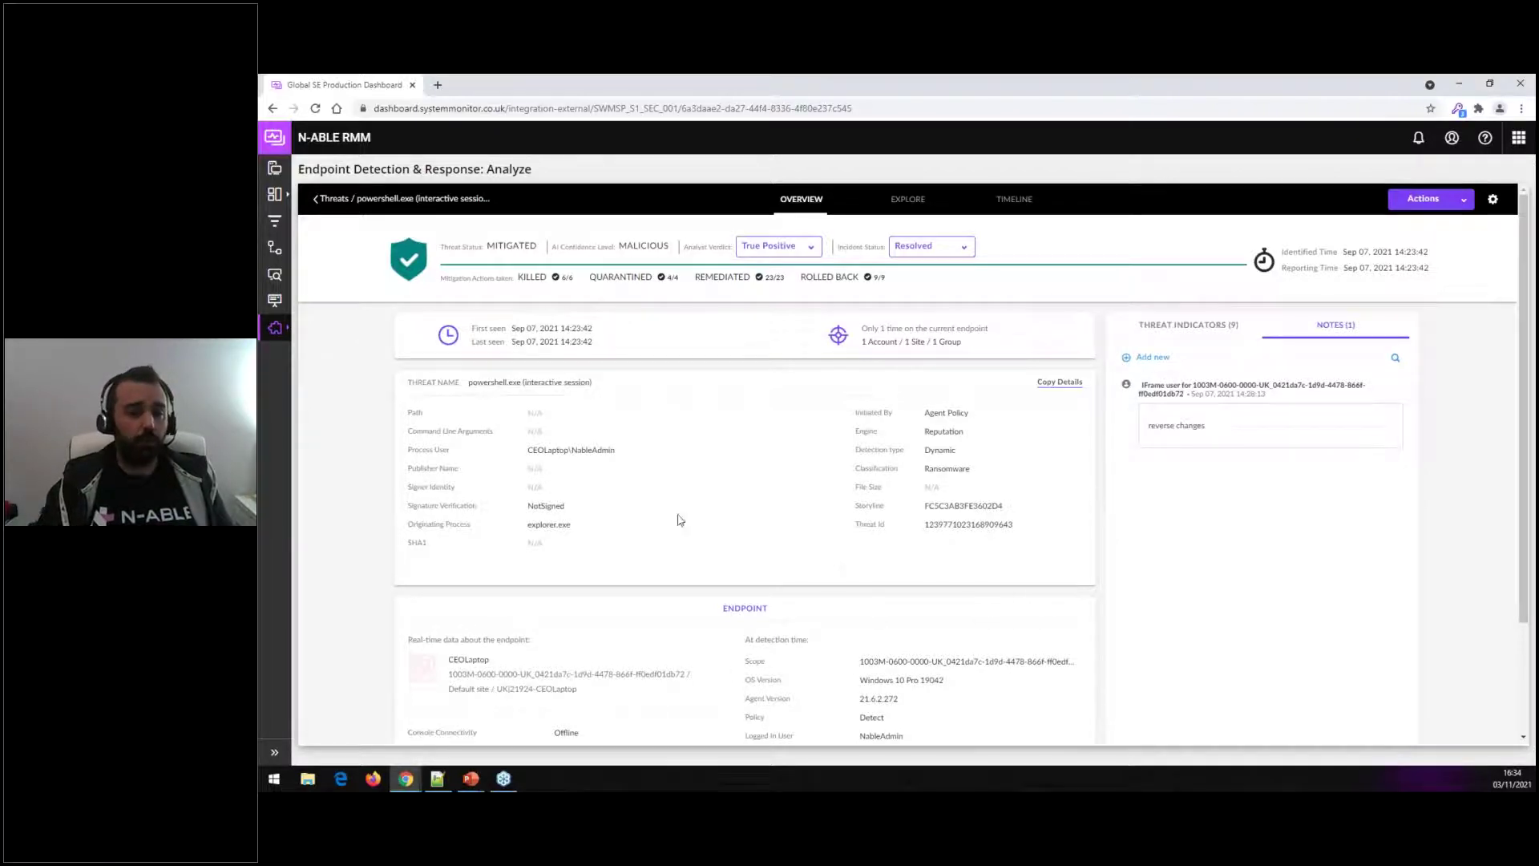
{"action": "scroll", "coordinate": [701, 441], "scroll_direction": "down", "scroll_amount": 1}
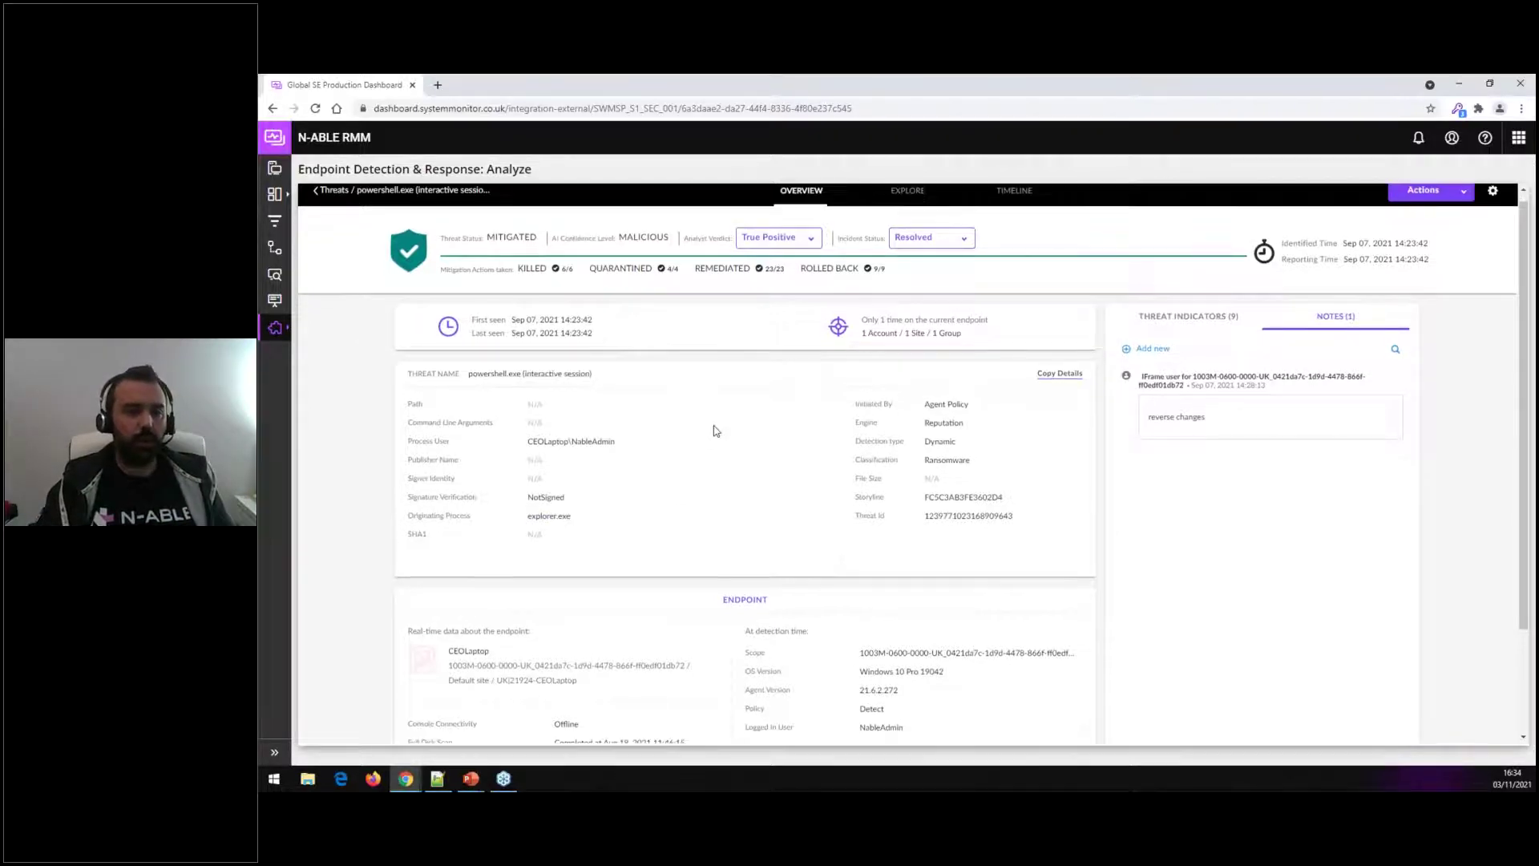
{"action": "left_click_drag", "start_coordinate": [563, 483], "coordinate": [411, 478]}
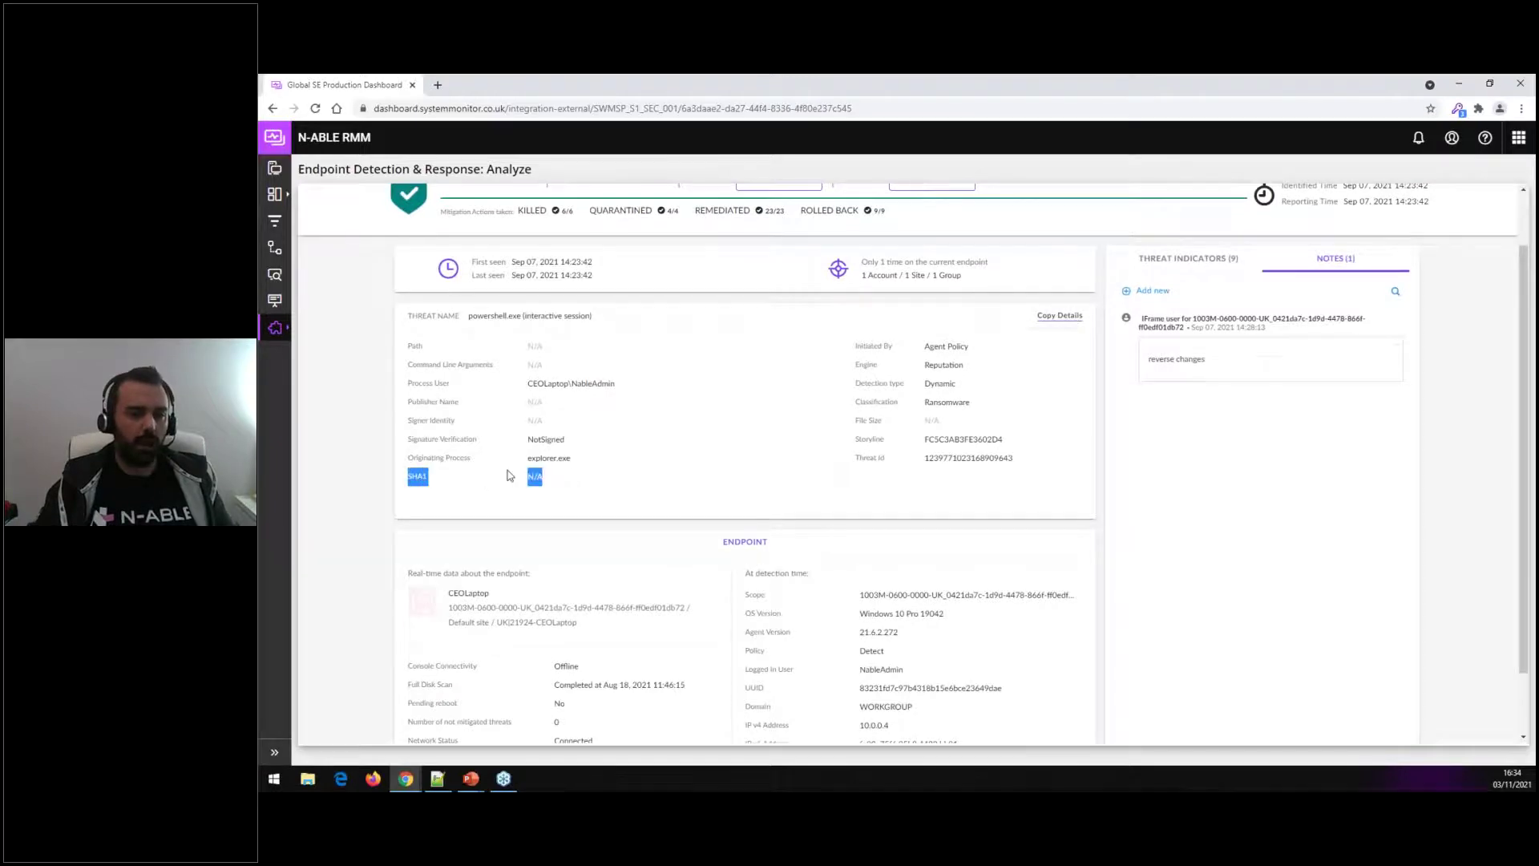
{"action": "left_click", "coordinate": [752, 475]}
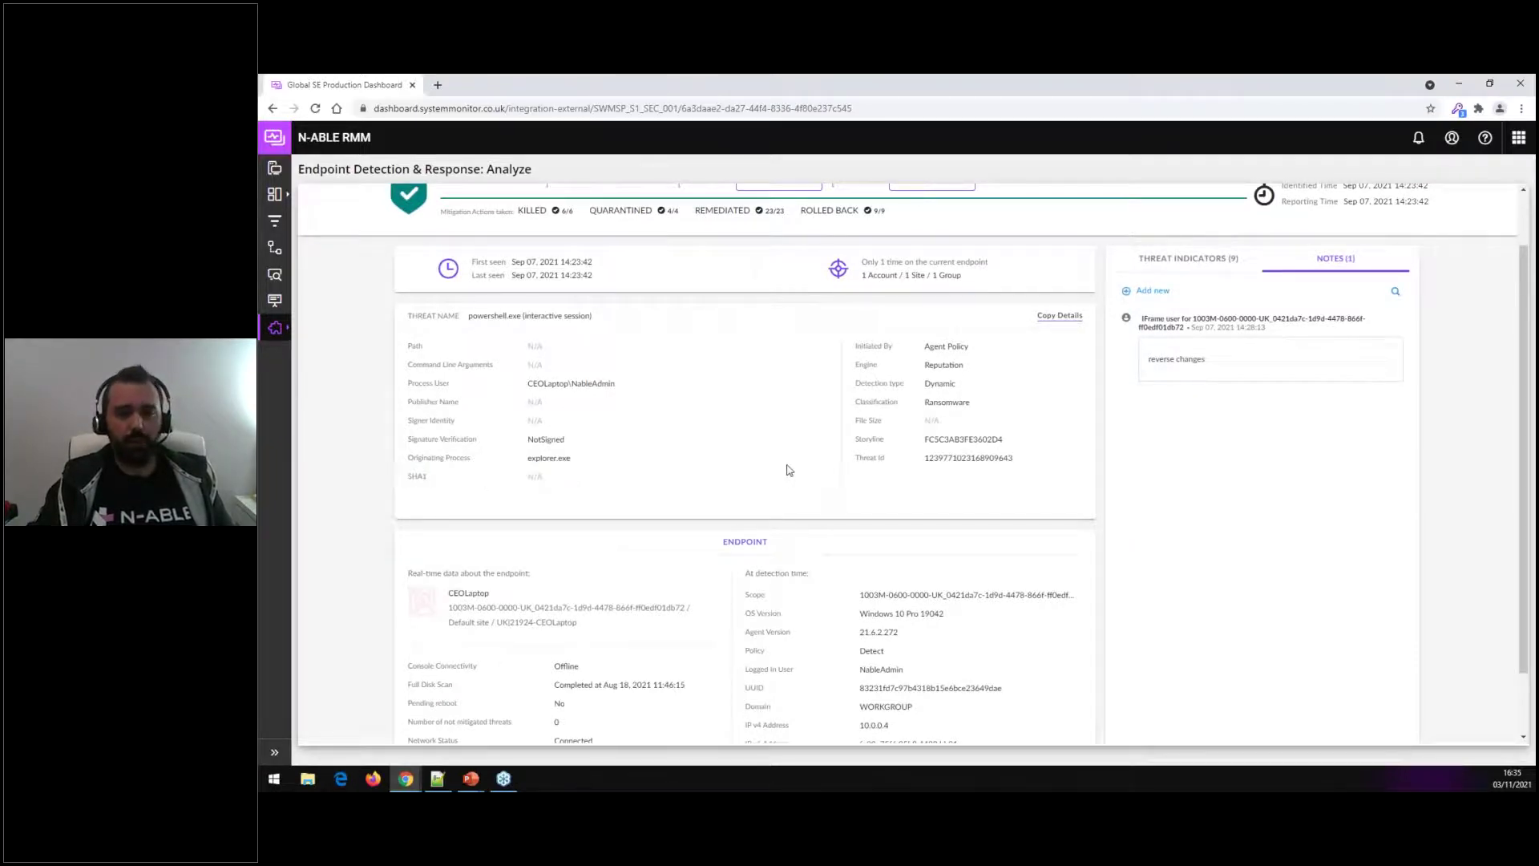
- Show the threat's indicators and examine the detecting engine and detection type in its details
{"action": "left_click", "coordinate": [1205, 263]}
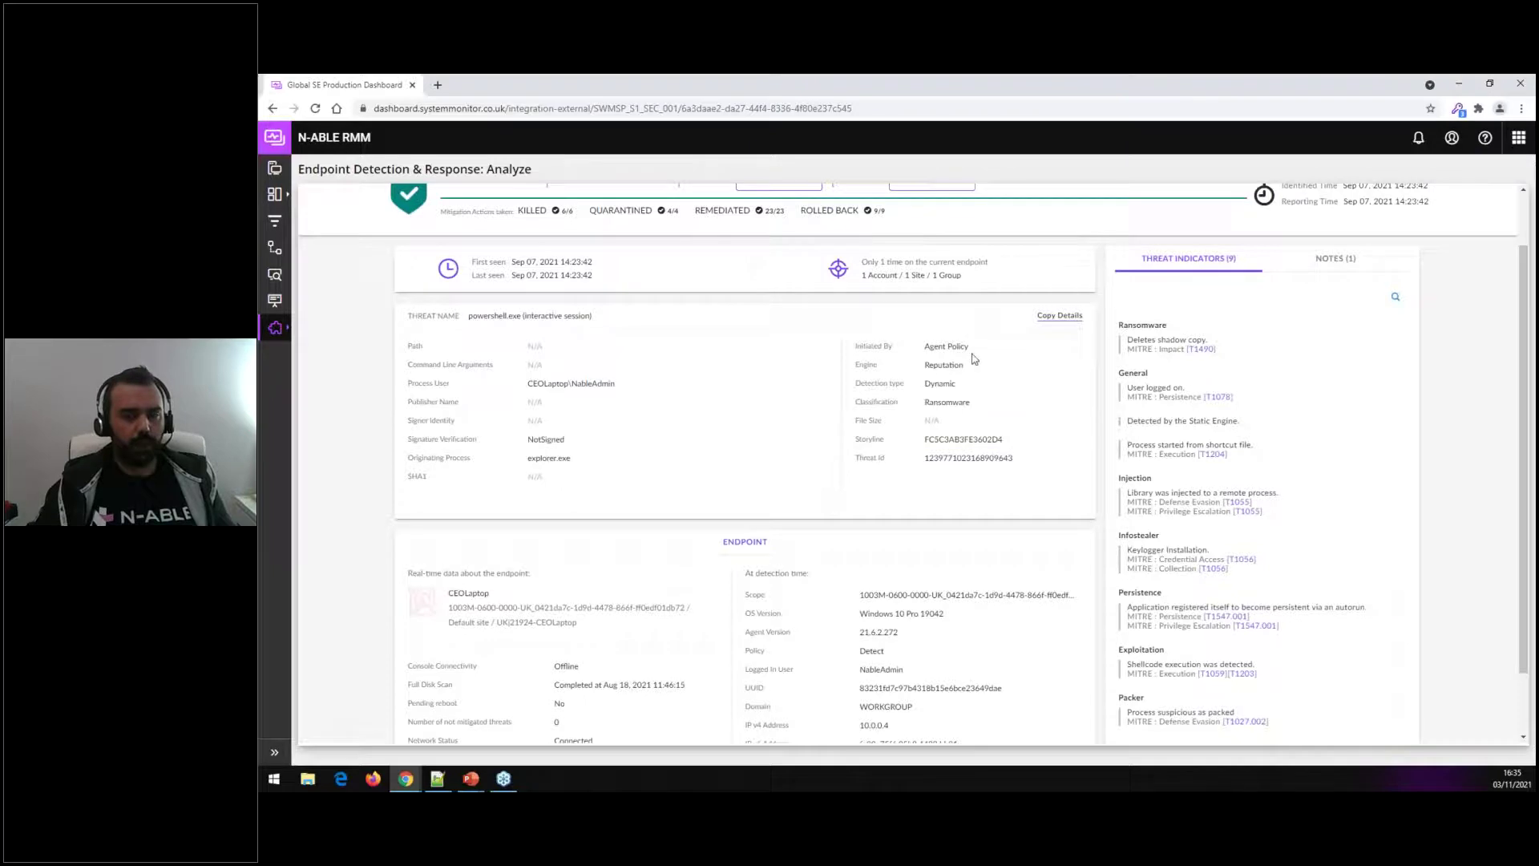
{"action": "left_click_drag", "start_coordinate": [980, 370], "coordinate": [859, 367]}
{"action": "left_click", "coordinate": [1035, 373]}
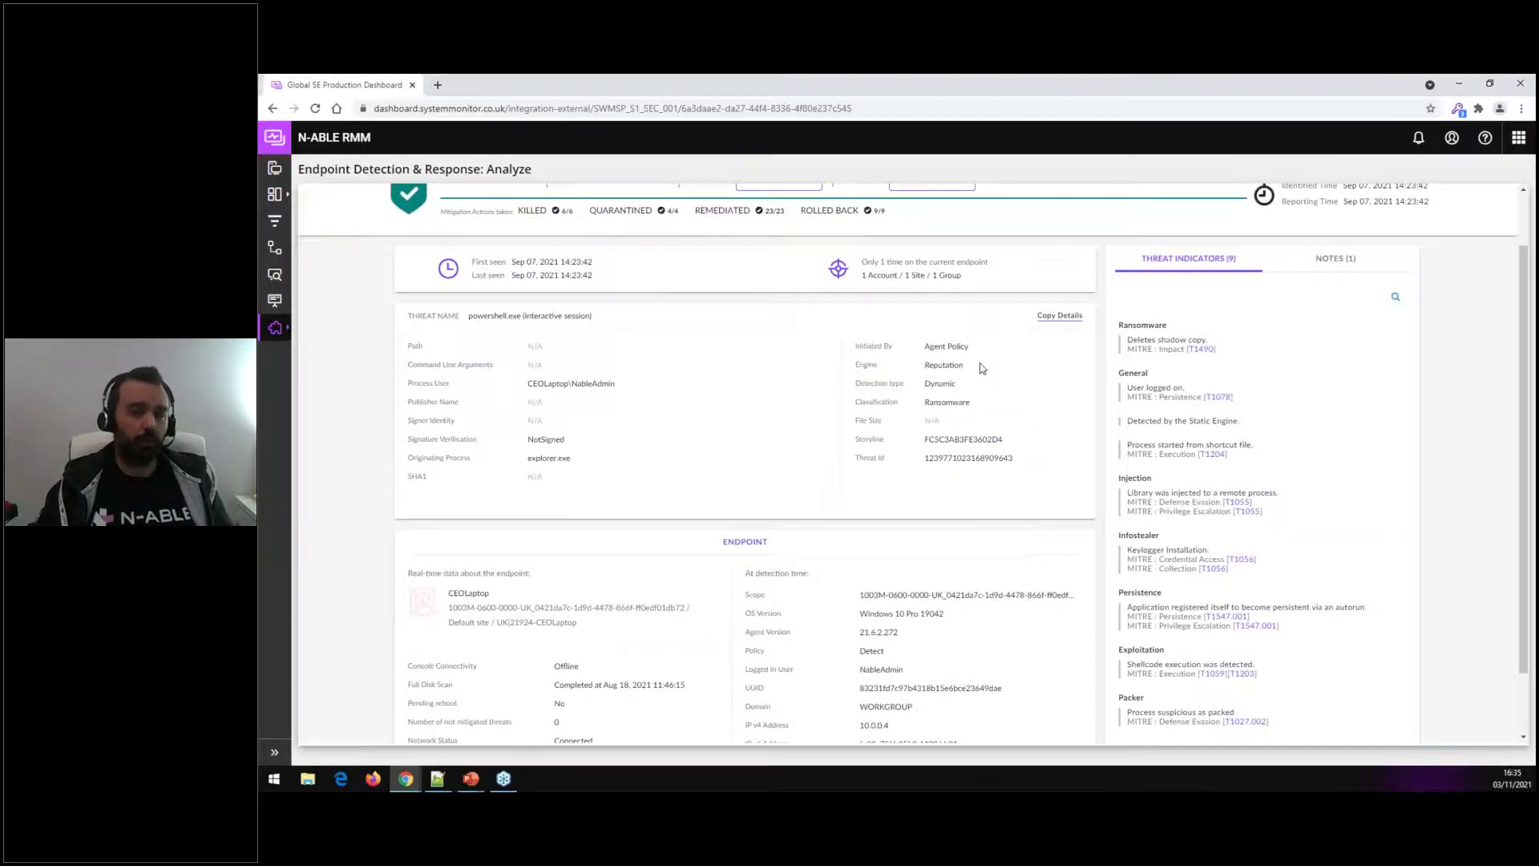
{"action": "double_click", "coordinate": [940, 387]}
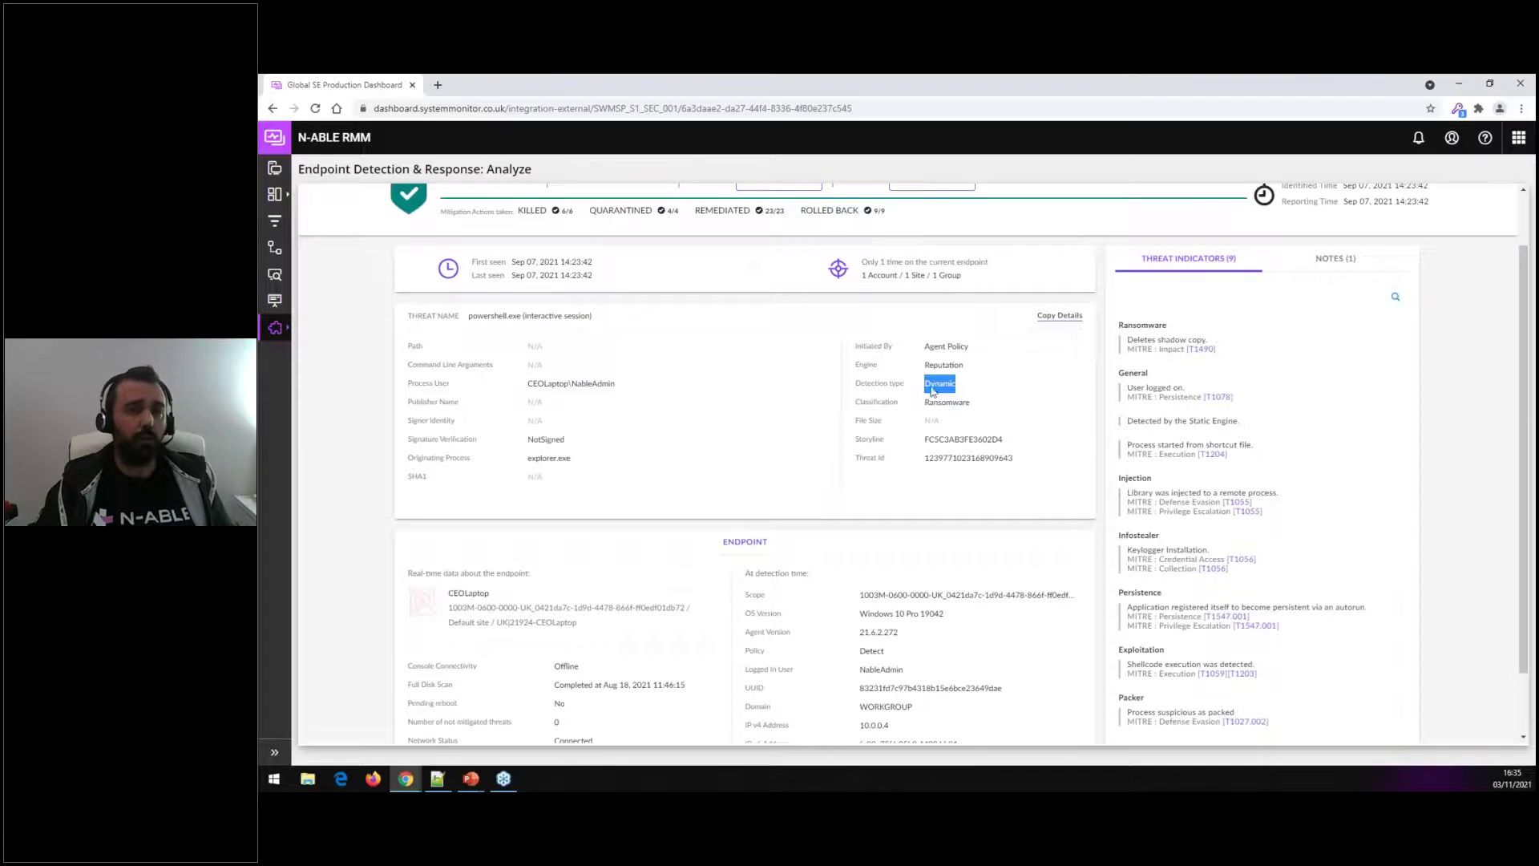
- Examine the classification and the SHA1 entry in the powershell.exe threat's details
{"action": "left_click", "coordinate": [988, 391]}
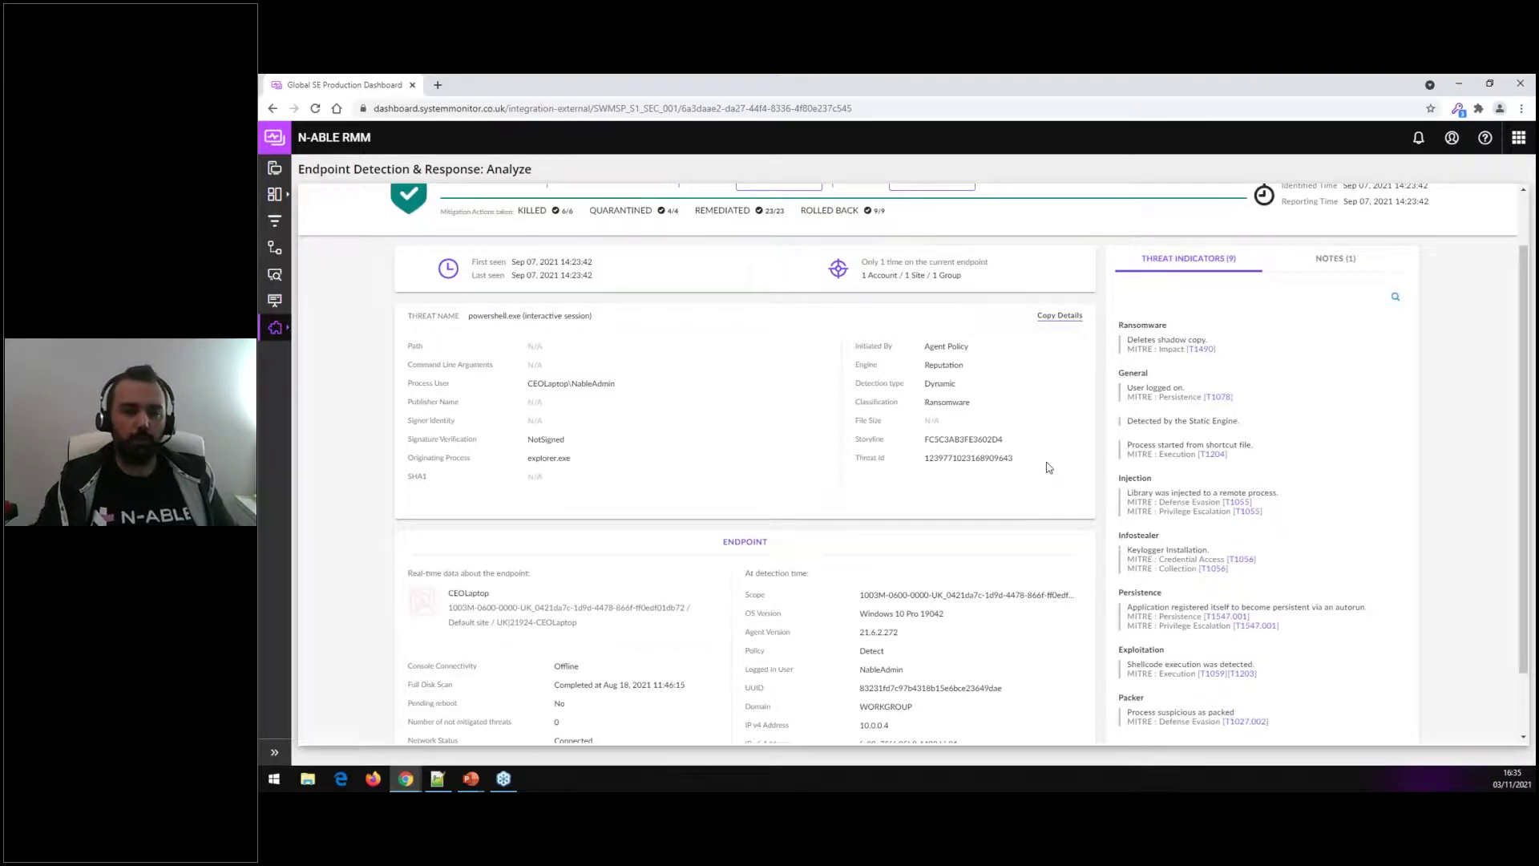
{"action": "left_click_drag", "start_coordinate": [985, 409], "coordinate": [926, 404]}
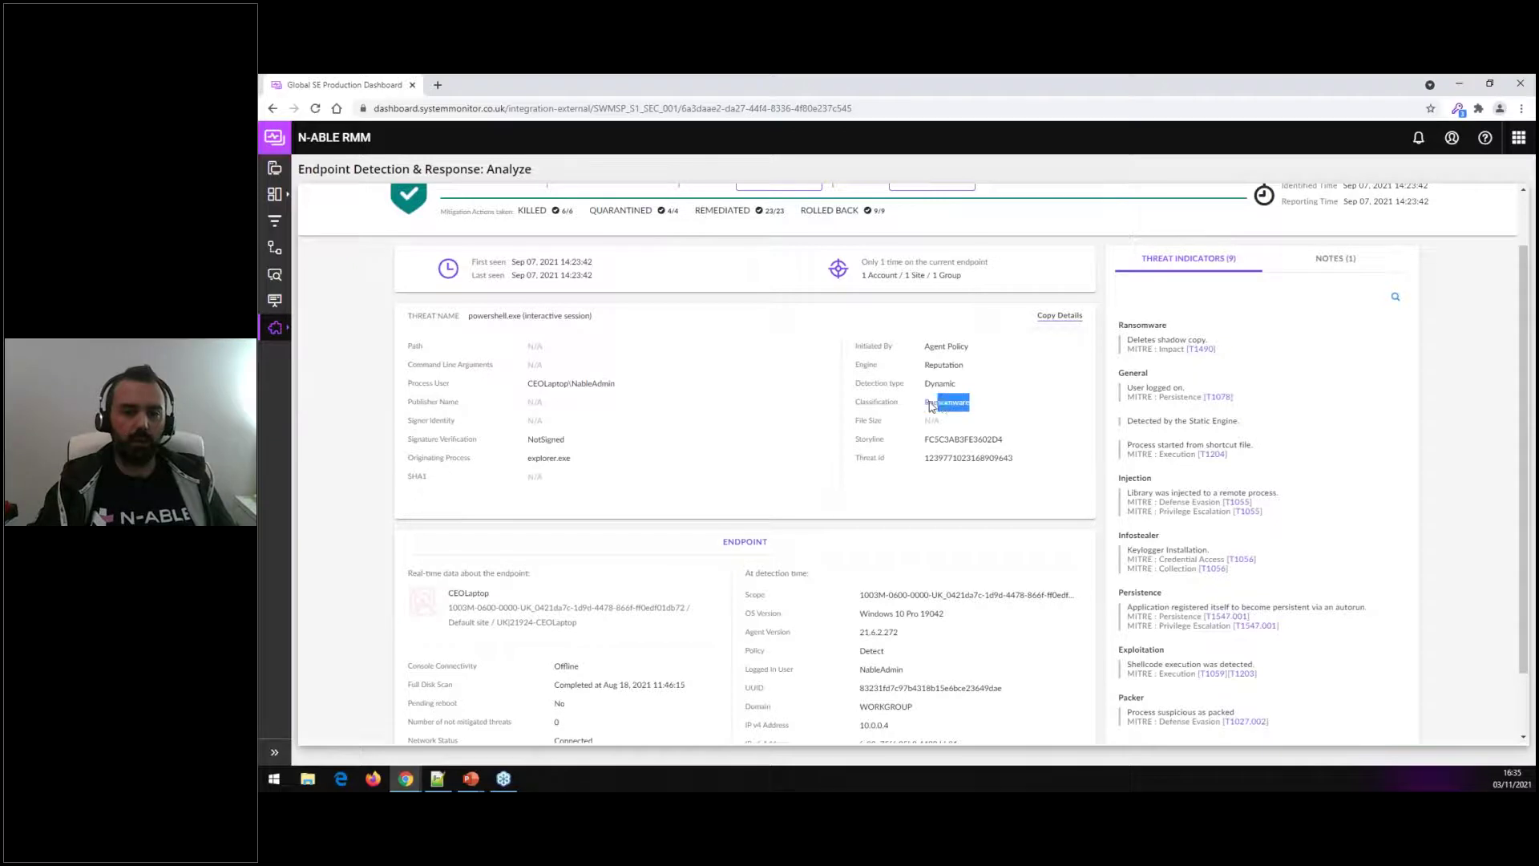
{"action": "left_click", "coordinate": [1016, 409]}
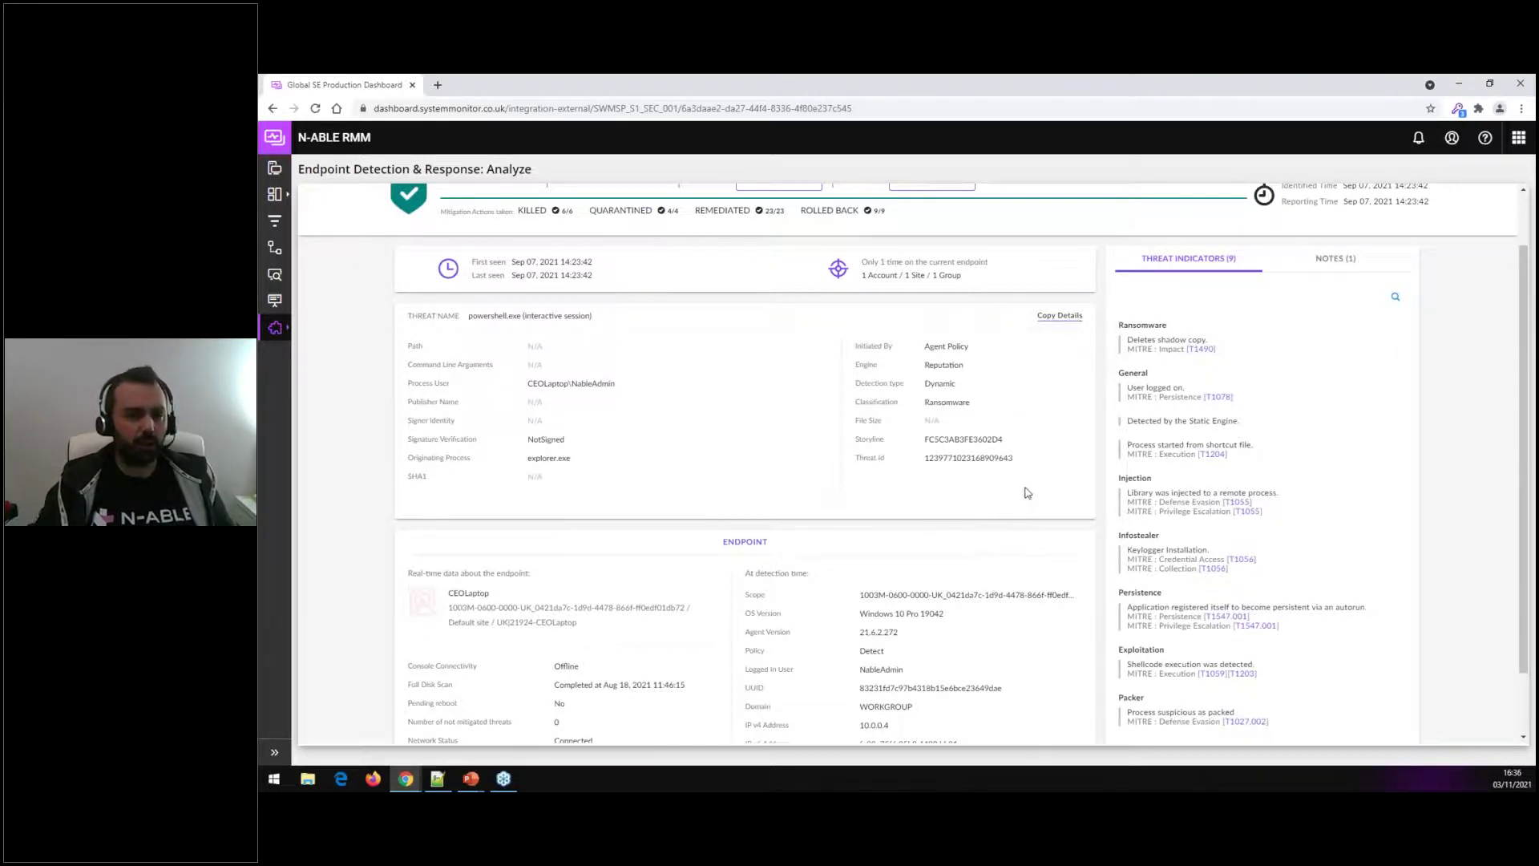
{"action": "left_click_drag", "start_coordinate": [541, 476], "coordinate": [523, 479]}
{"action": "left_click", "coordinate": [786, 472]}
{"action": "left_click_drag", "start_coordinate": [562, 479], "coordinate": [403, 478]}
{"action": "left_click", "coordinate": [654, 481]}
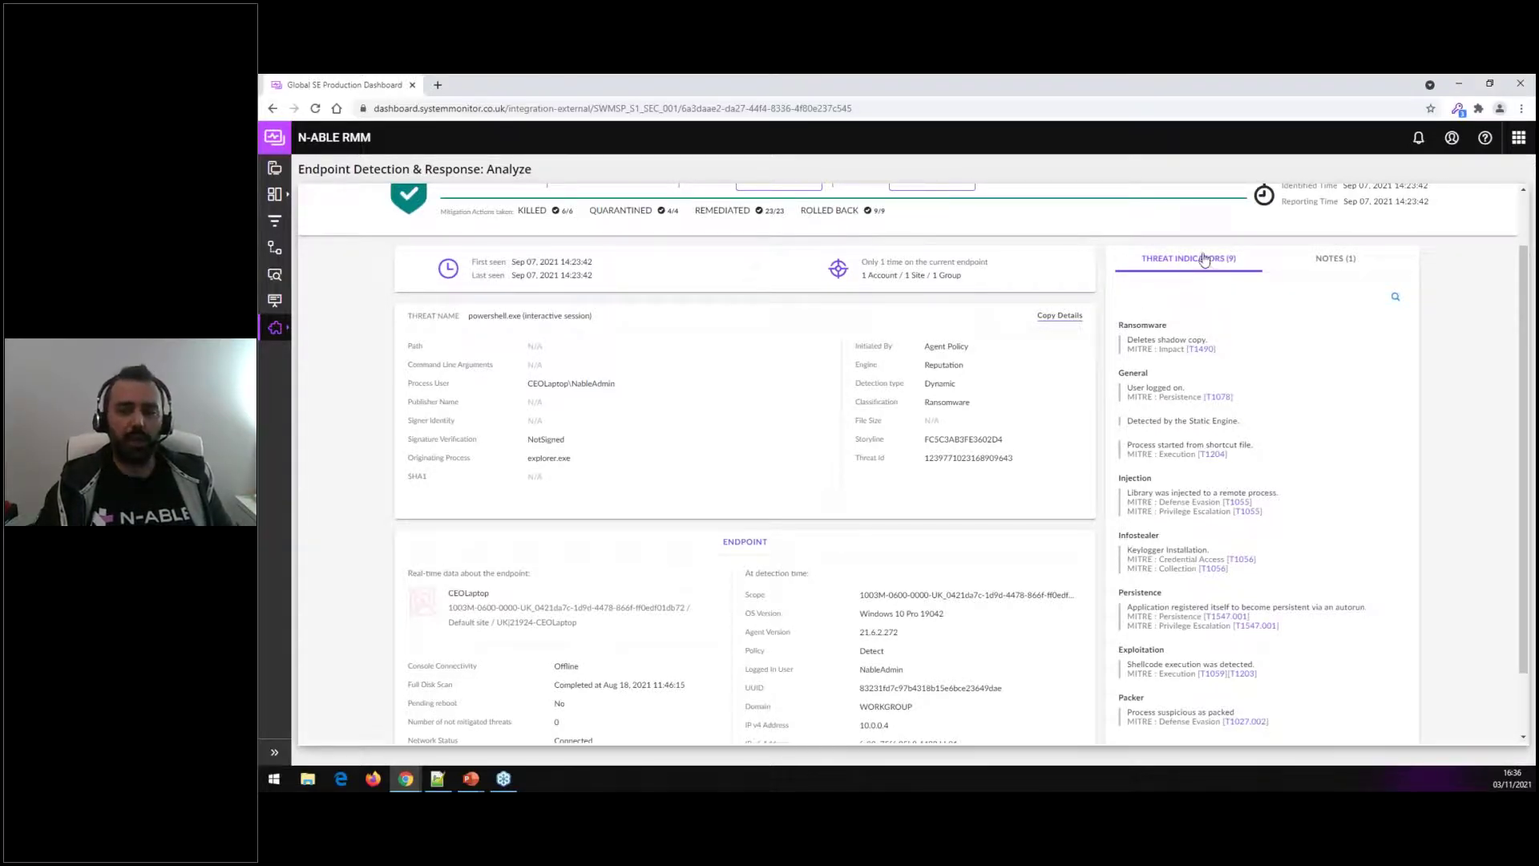
- Examine the threat's ransomware, general, injection, infostealer and exploitation indicators
{"action": "left_click_drag", "start_coordinate": [1218, 343], "coordinate": [1126, 343]}
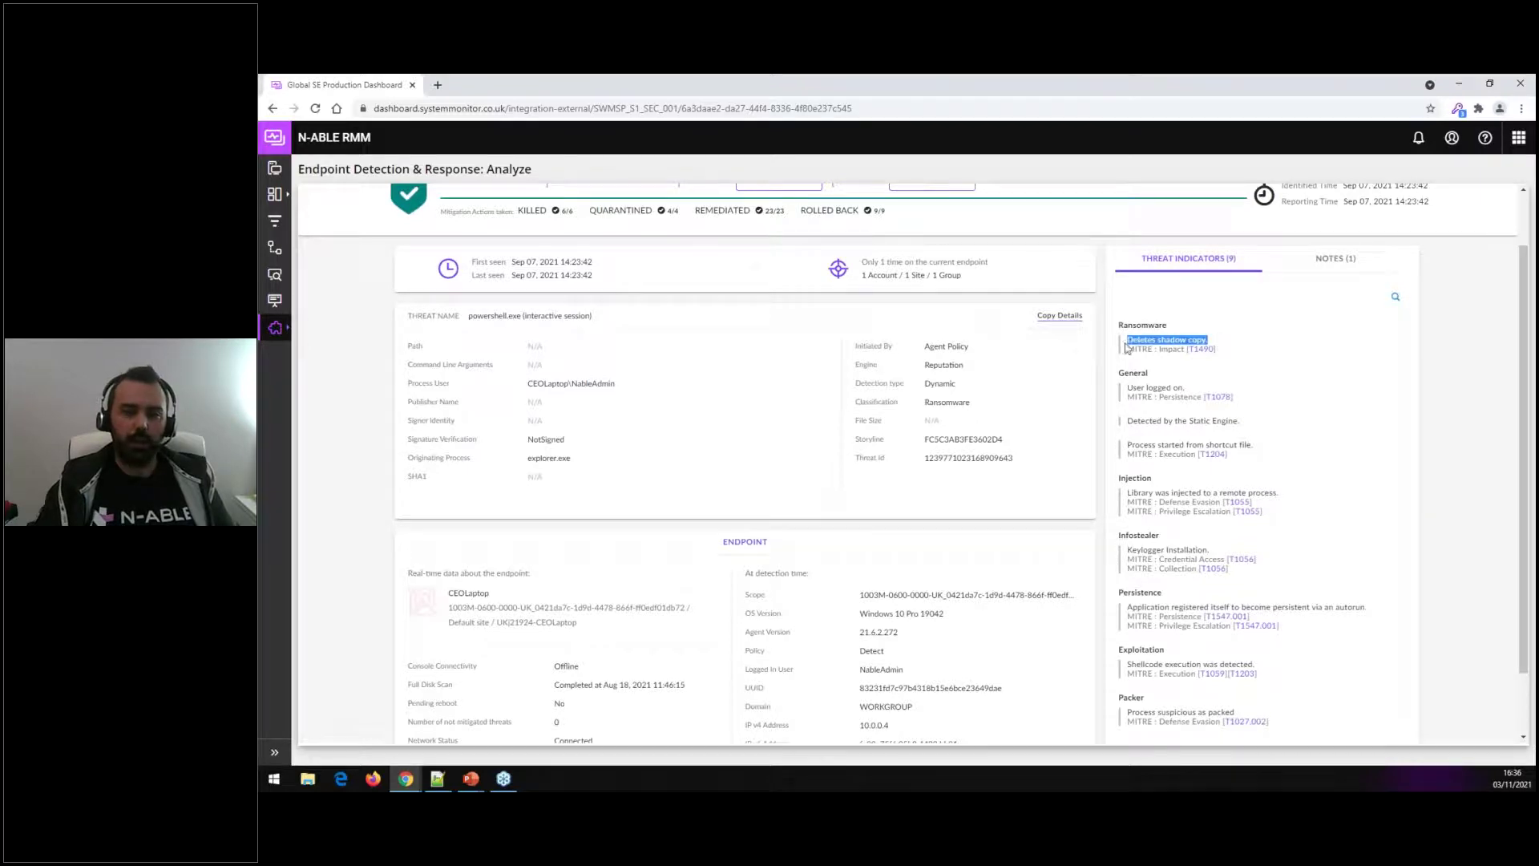
{"action": "left_click", "coordinate": [1254, 375]}
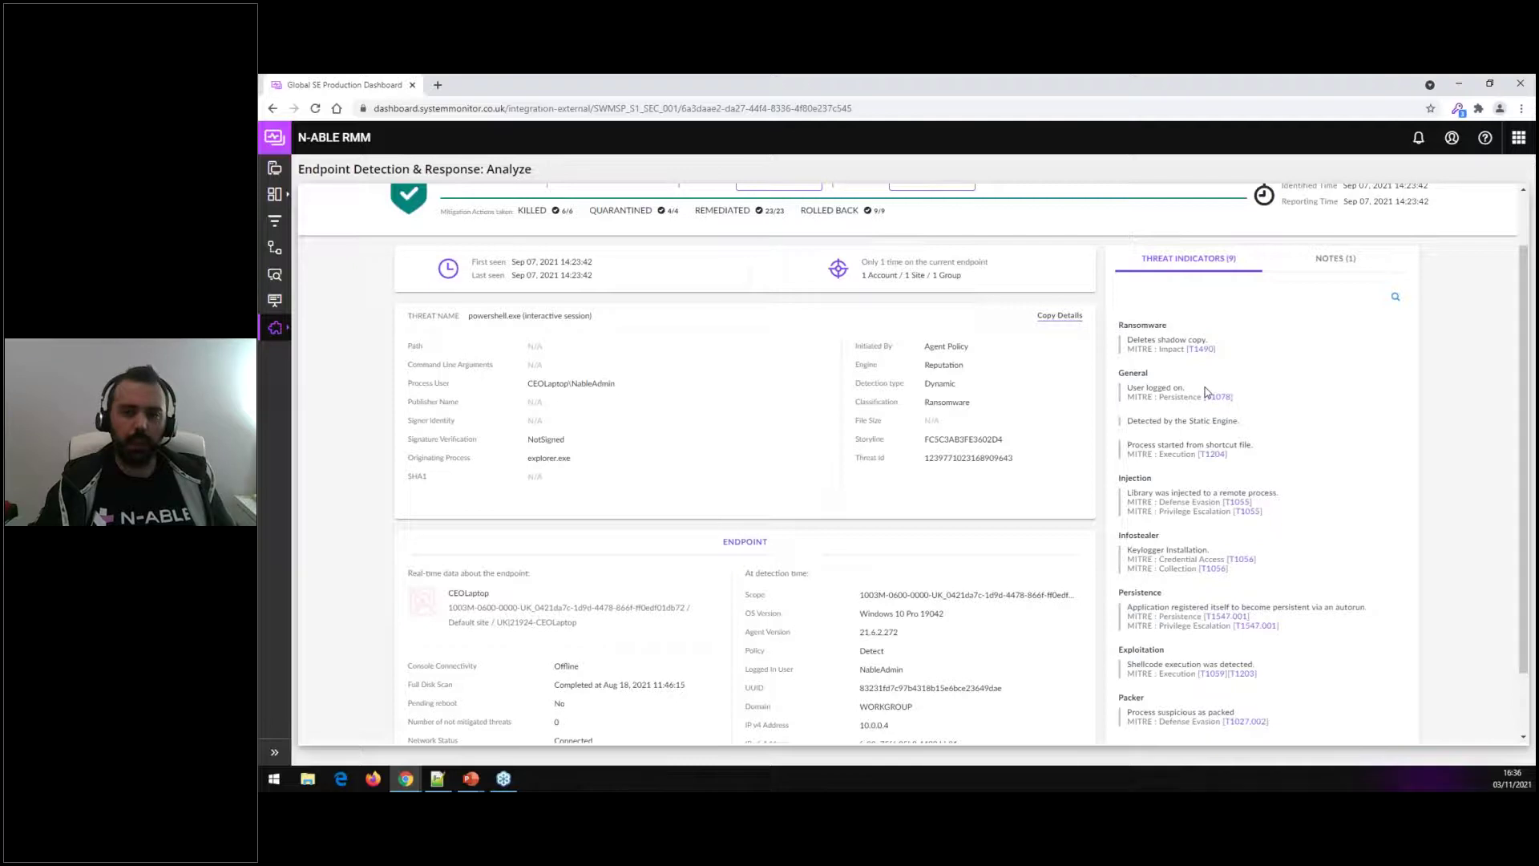
{"action": "left_click_drag", "start_coordinate": [1186, 388], "coordinate": [1128, 388]}
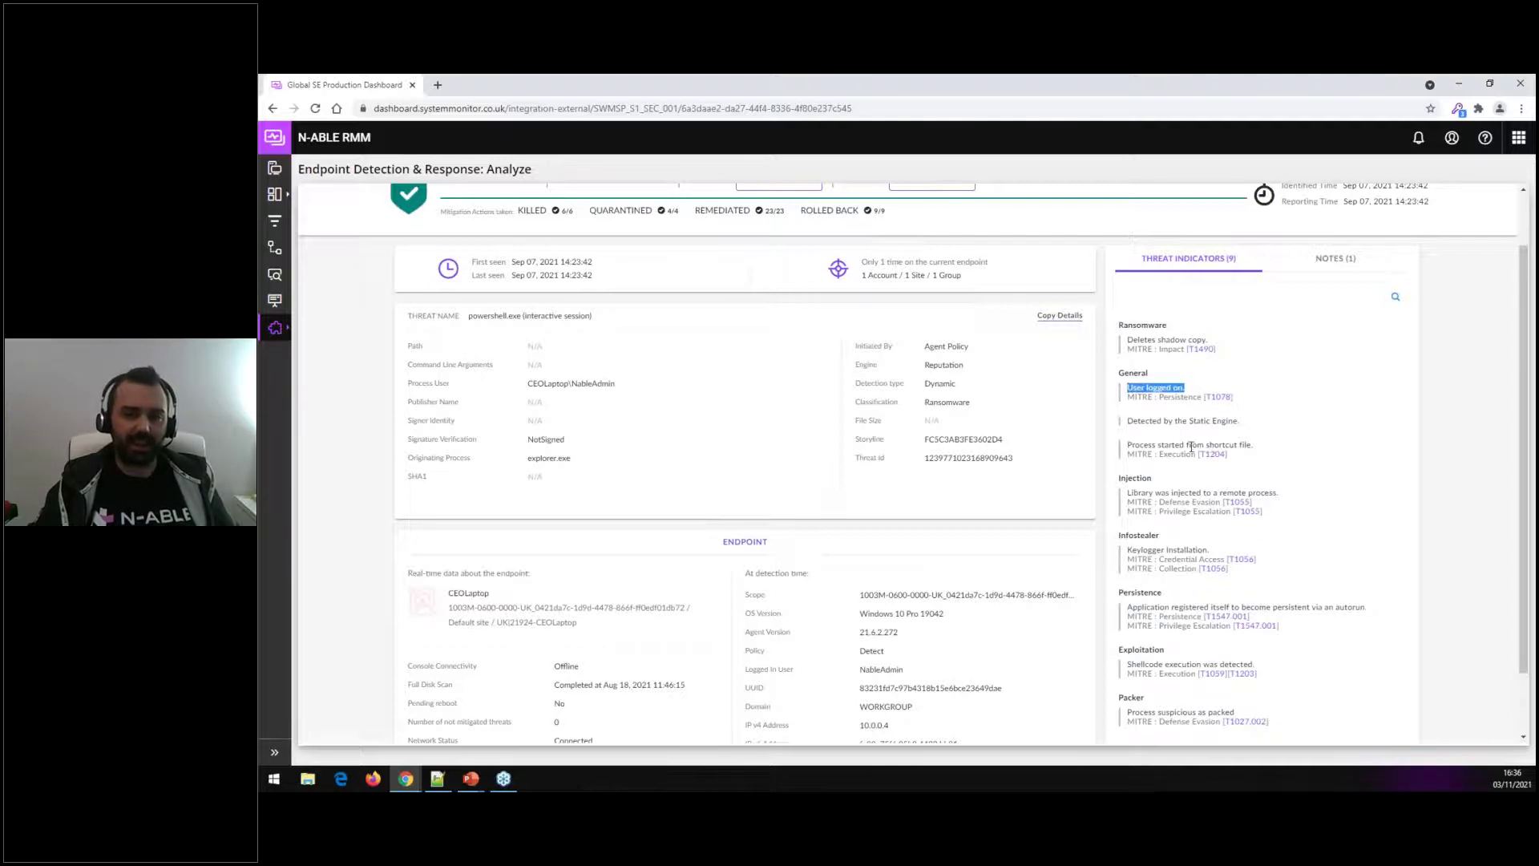
{"action": "scroll", "coordinate": [1244, 447], "scroll_direction": "down", "scroll_amount": 1}
{"action": "left_click_drag", "start_coordinate": [1274, 427], "coordinate": [1140, 426]}
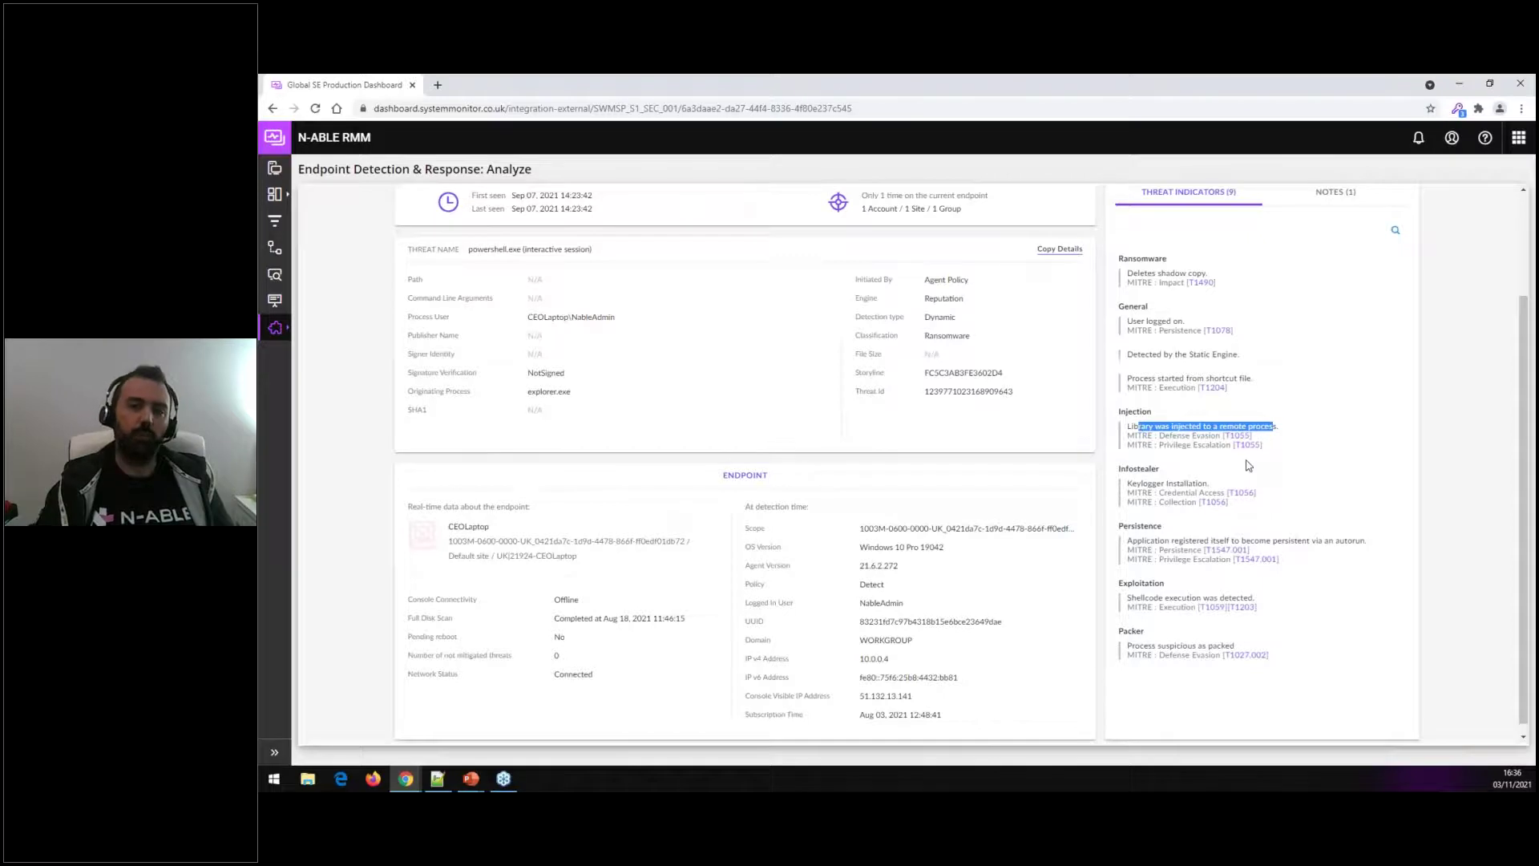
{"action": "left_click_drag", "start_coordinate": [1210, 483], "coordinate": [1127, 483]}
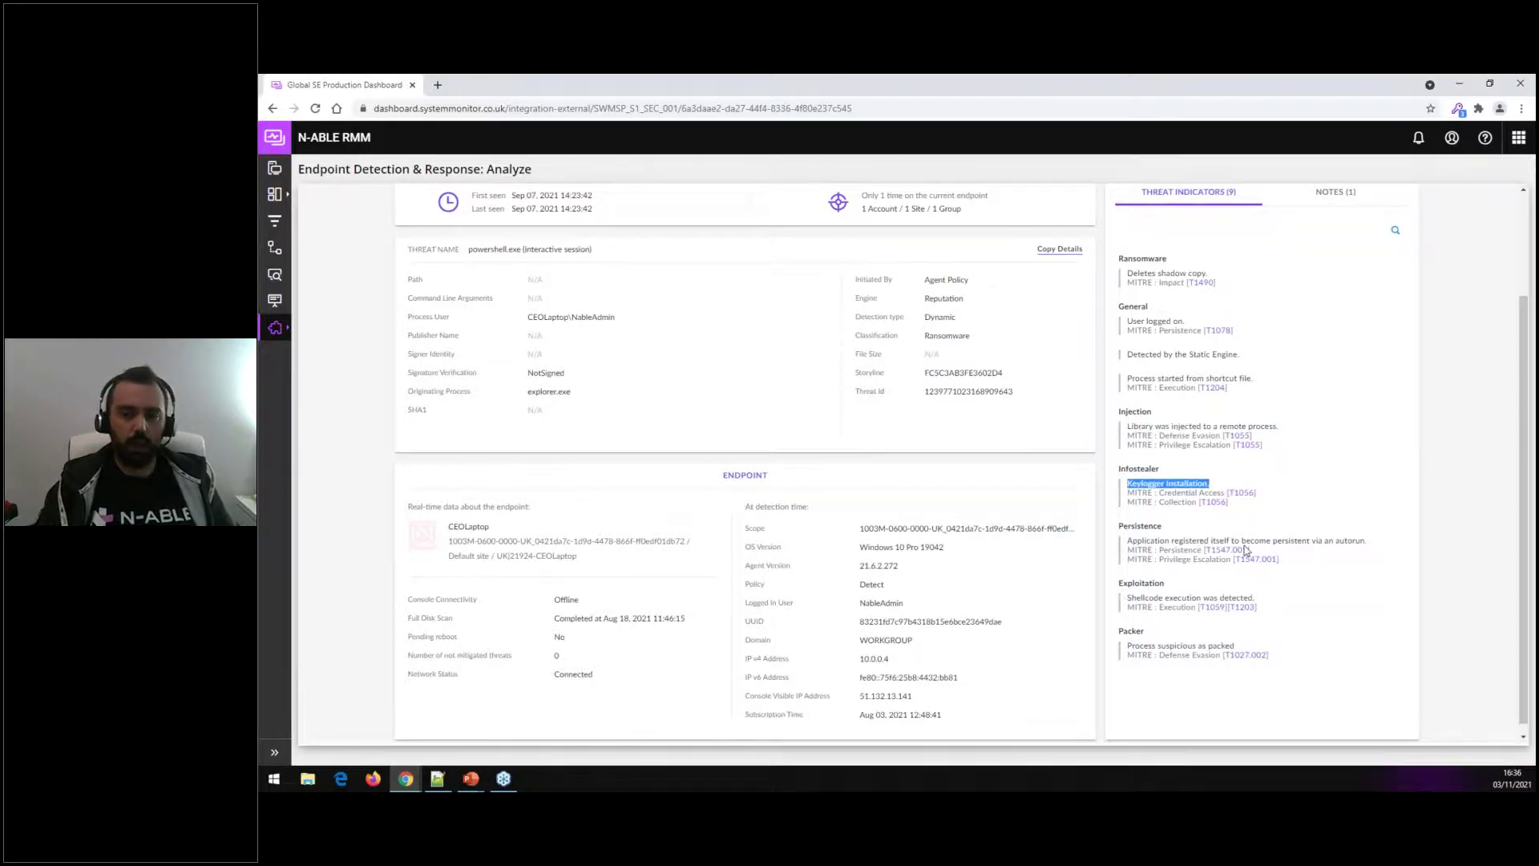
{"action": "left_click_drag", "start_coordinate": [1247, 597], "coordinate": [1133, 595]}
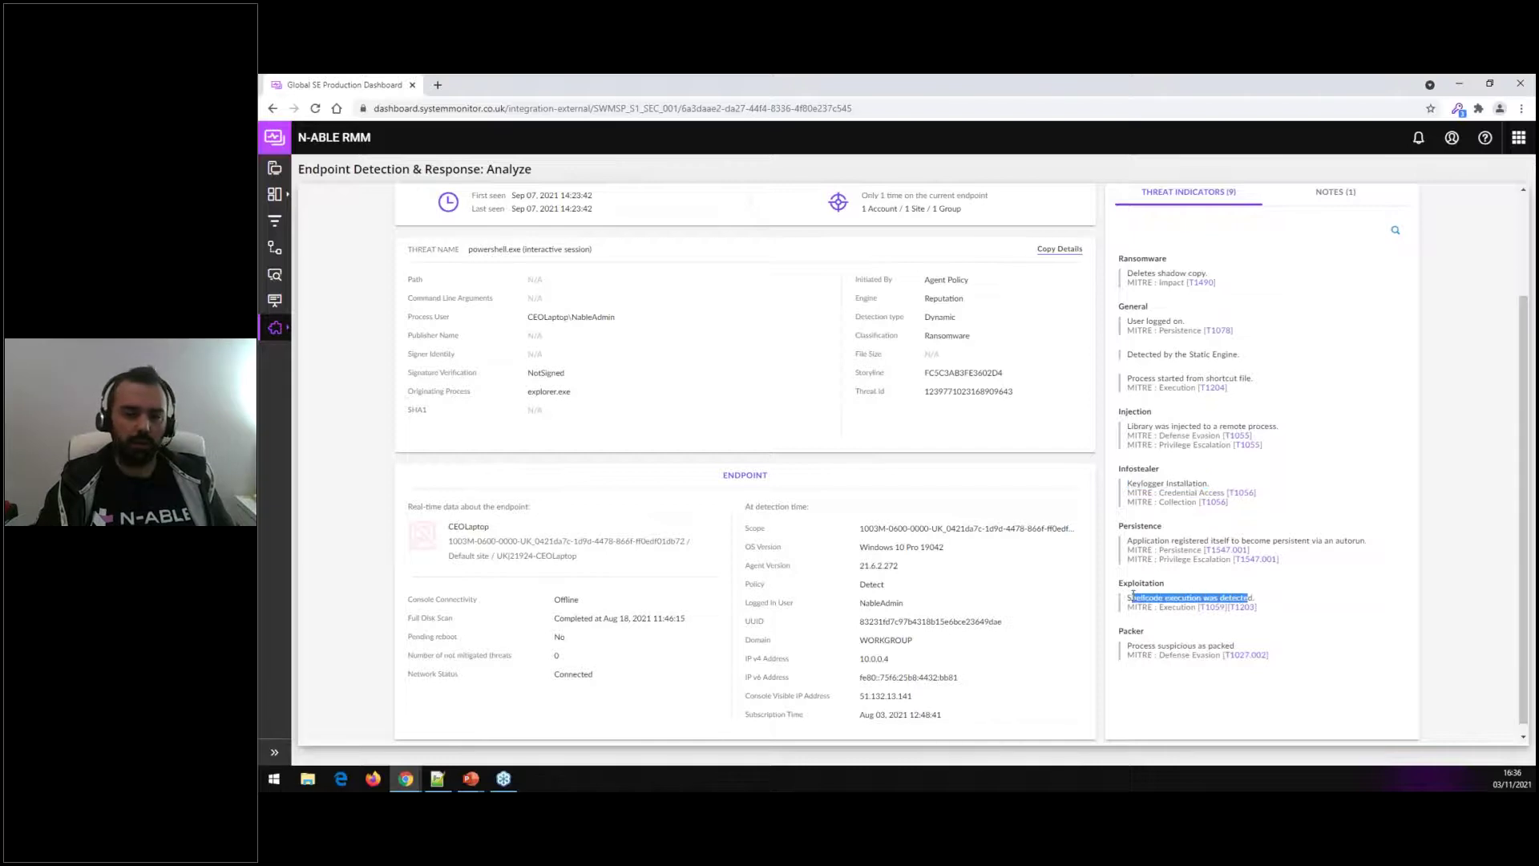
{"action": "left_click", "coordinate": [1297, 497]}
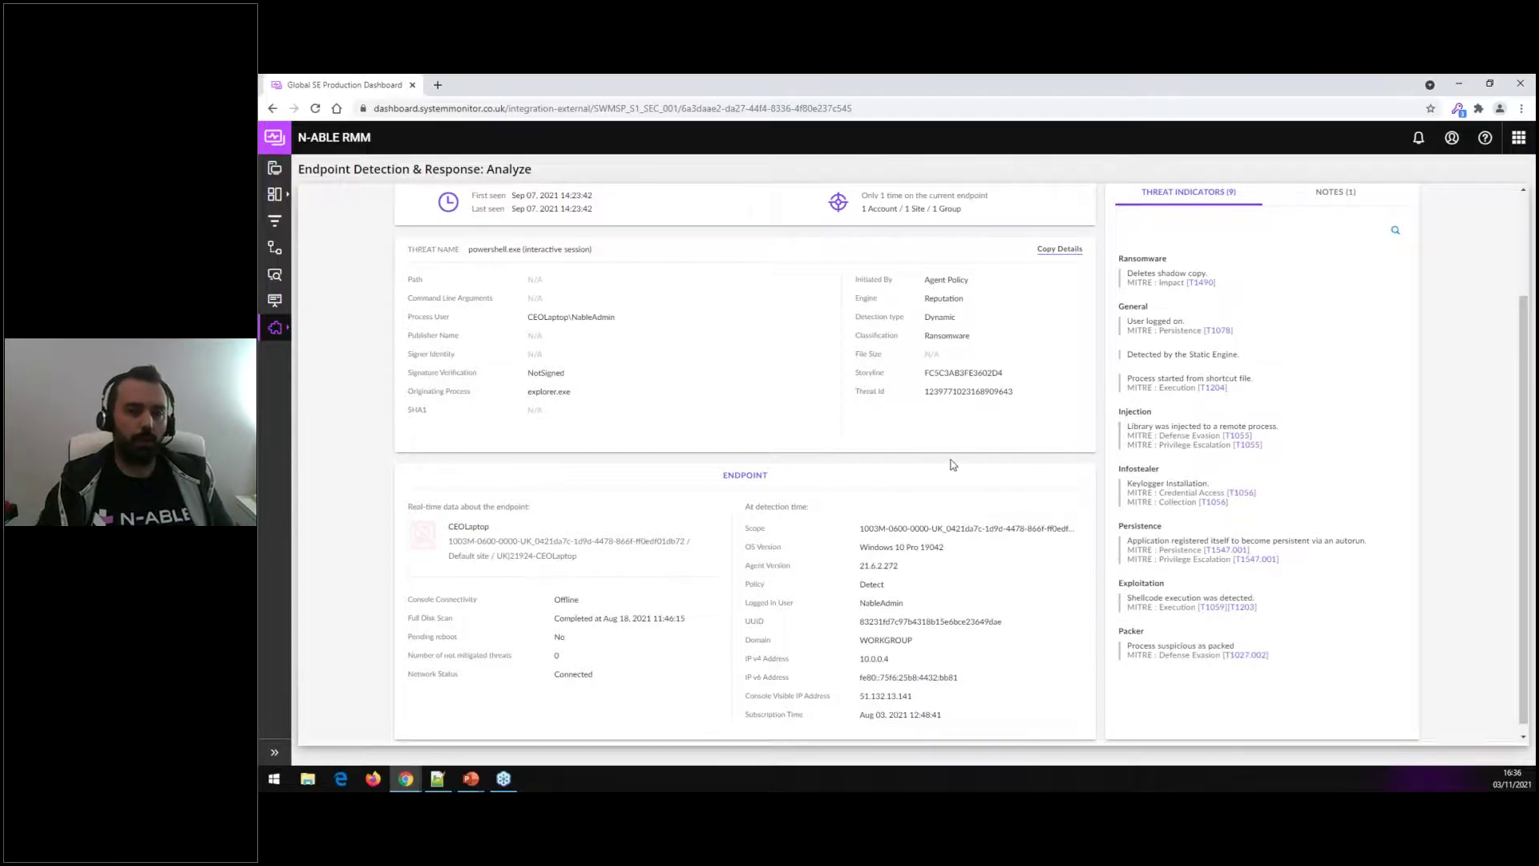
- Examine the details of the killed, quarantined, remediated and rolled back mitigation actions taken on the threat
{"action": "scroll", "coordinate": [949, 441], "scroll_direction": "up", "scroll_amount": 1}
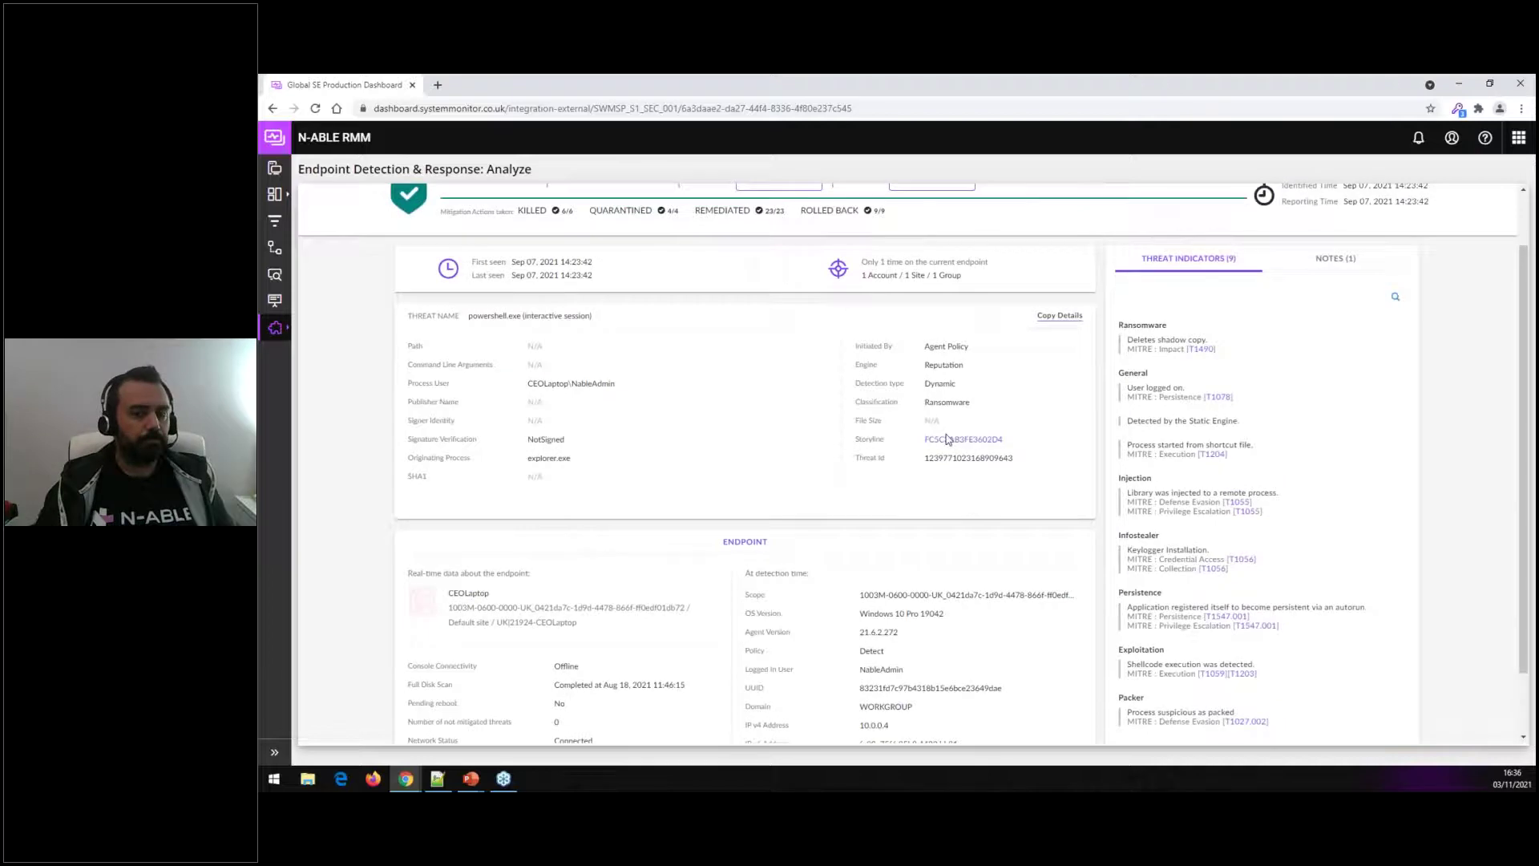
{"action": "scroll", "coordinate": [929, 434], "scroll_direction": "up", "scroll_amount": 1}
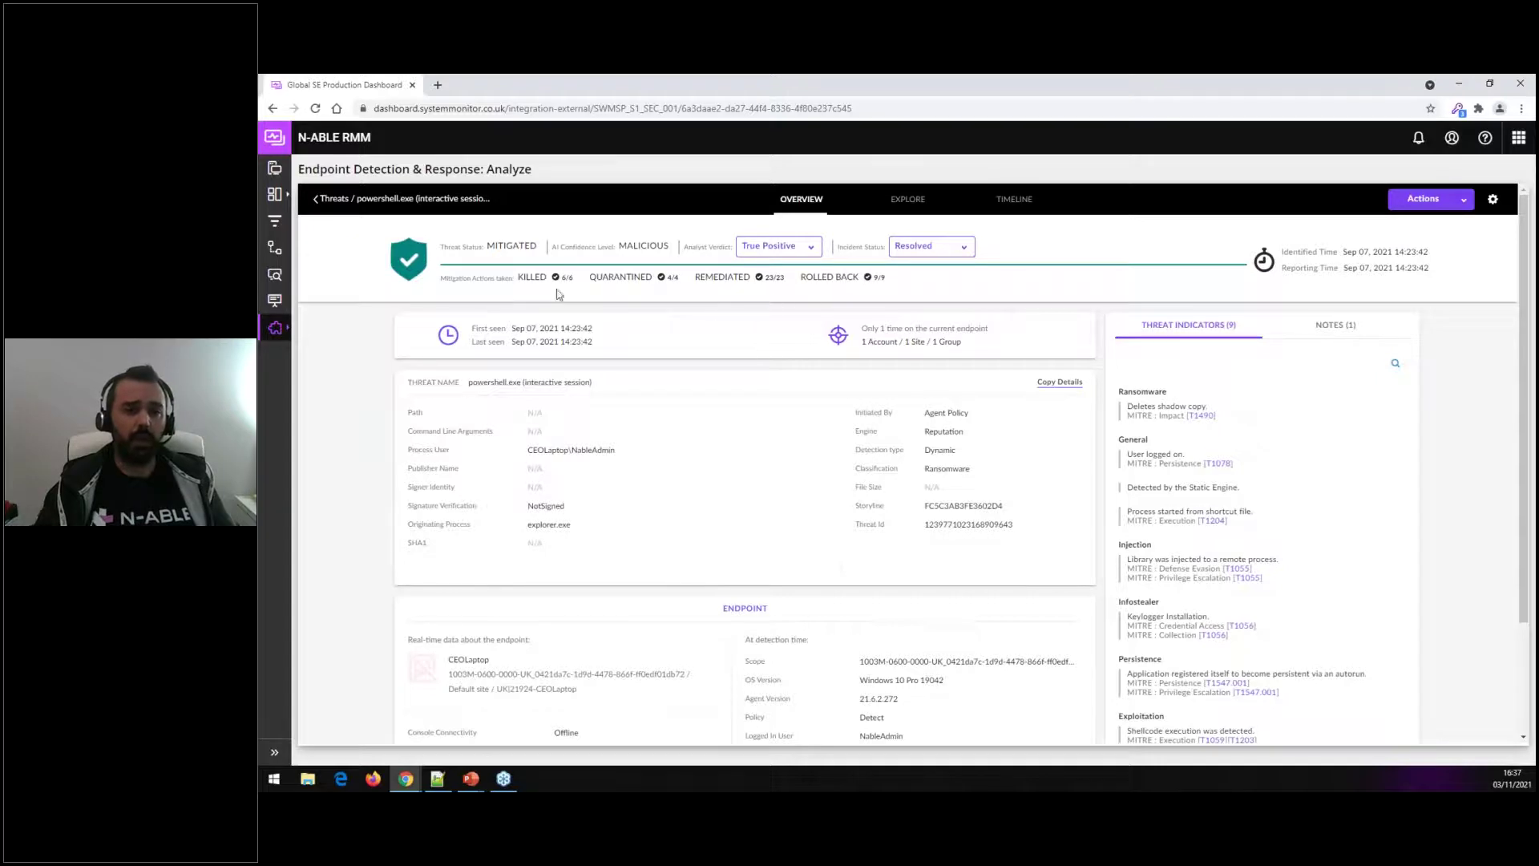
{"action": "mouse_move", "coordinate": [560, 285]}
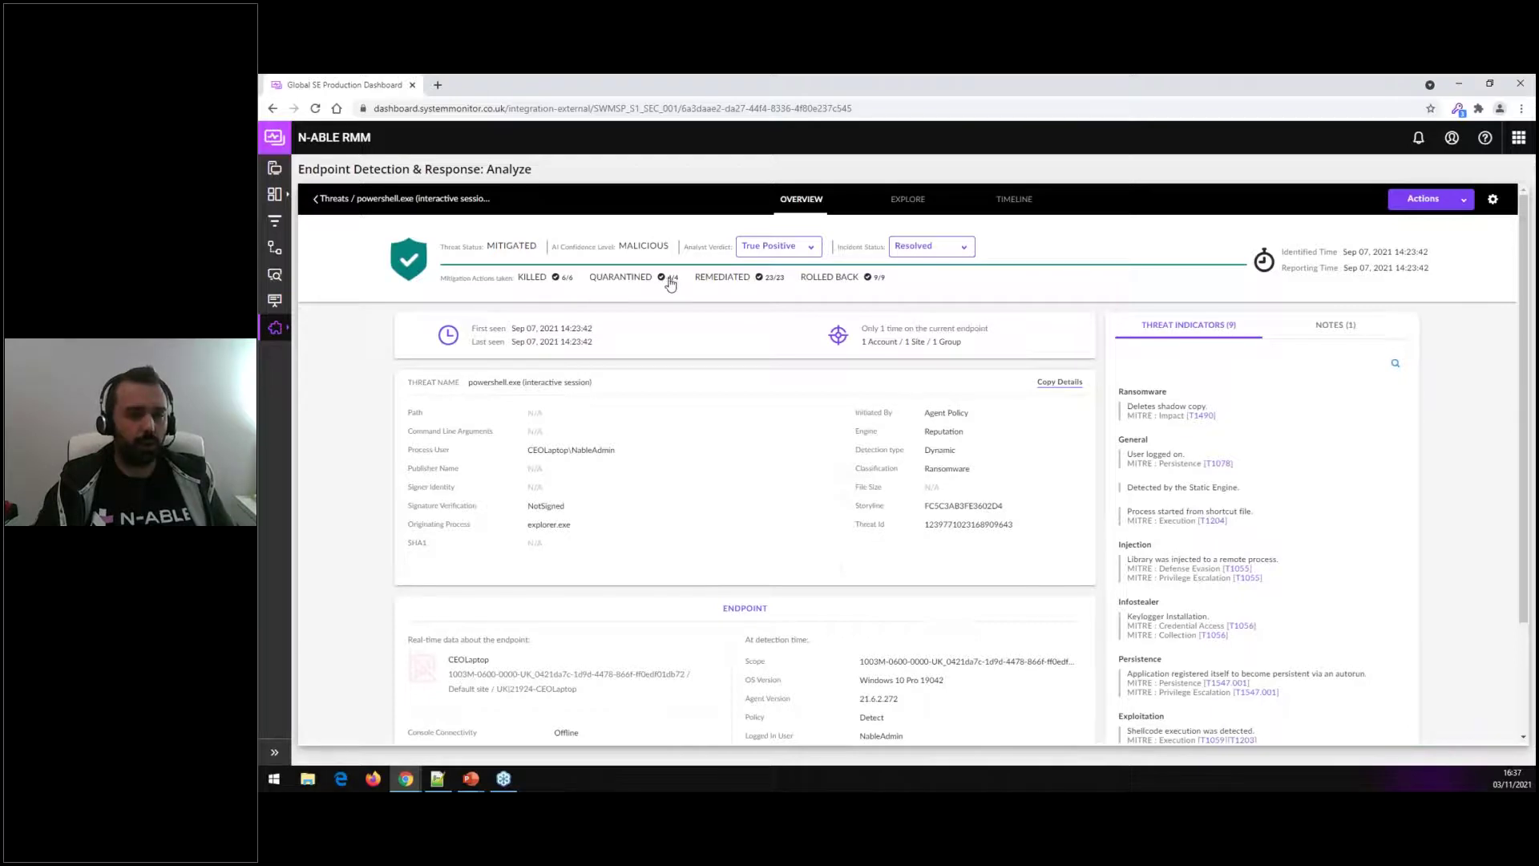
{"action": "mouse_move", "coordinate": [782, 282]}
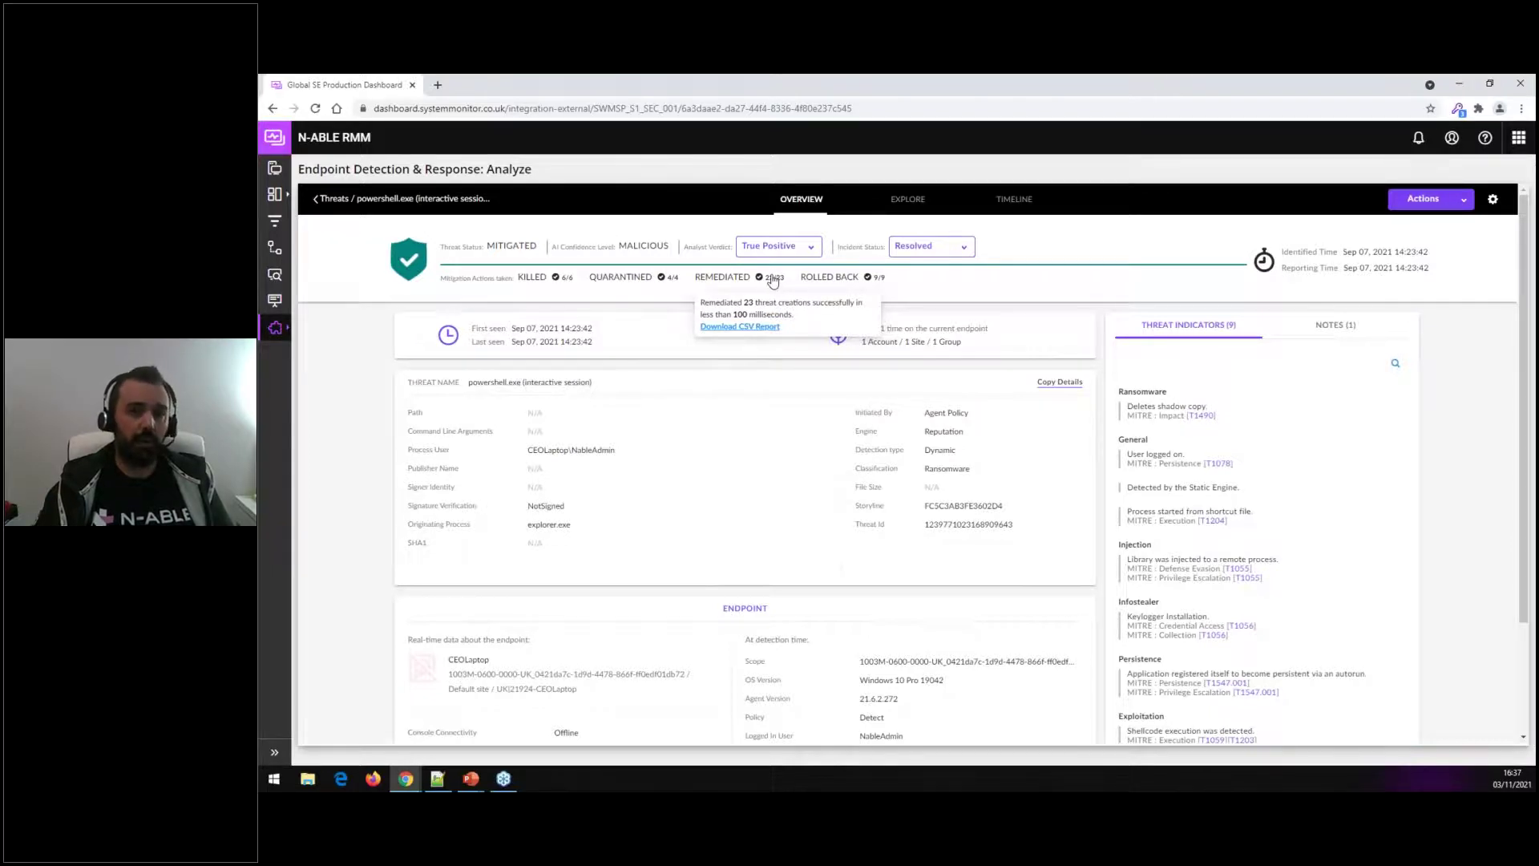
{"action": "mouse_move", "coordinate": [880, 286]}
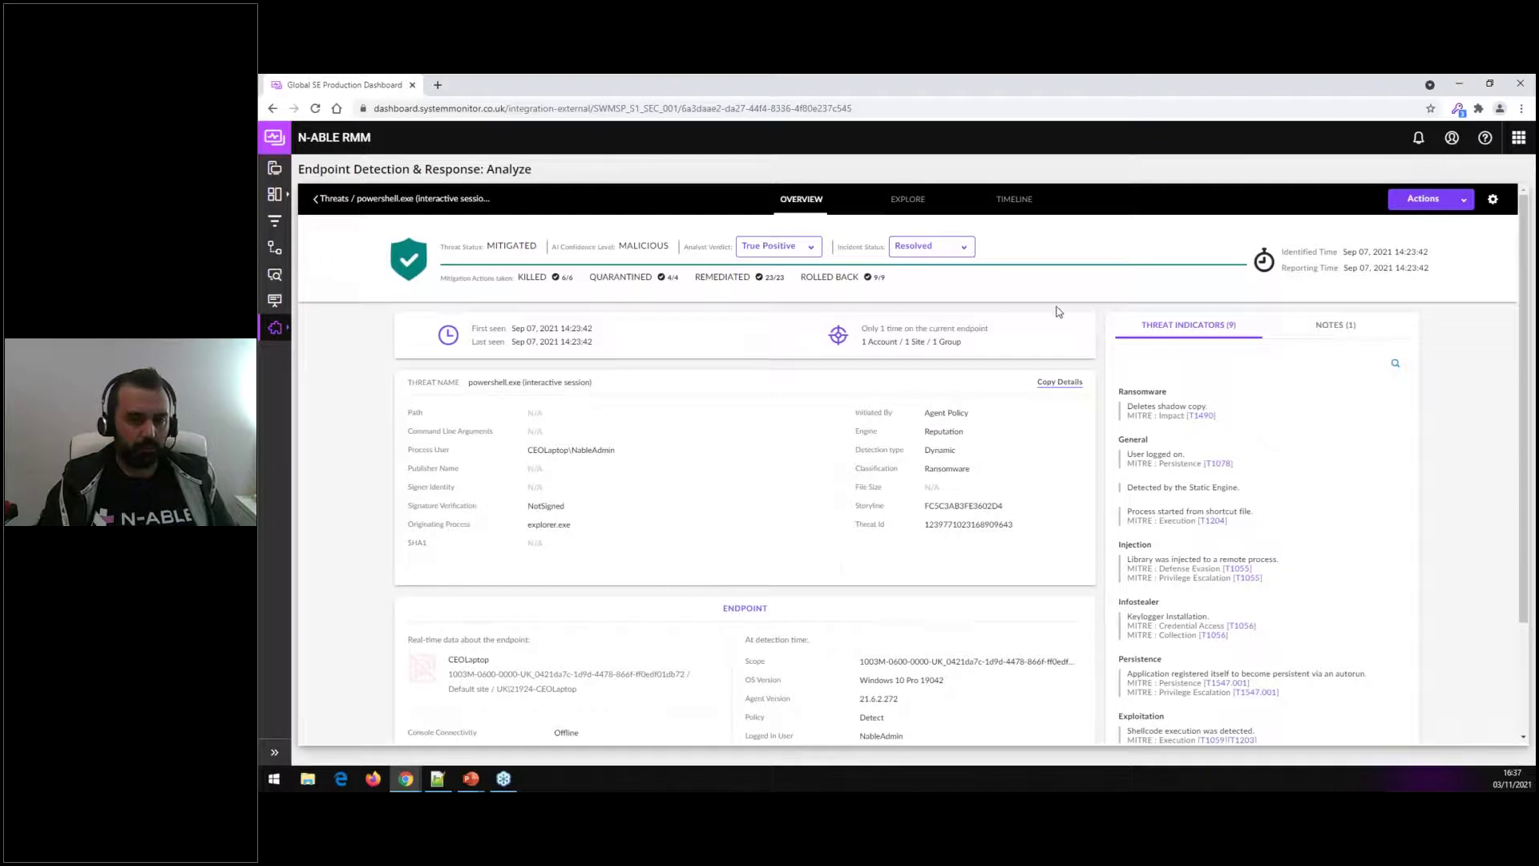
- Explore the threat's process tree and inspect the conhost.exe and powershell.exe process summaries
{"action": "left_click", "coordinate": [898, 209]}
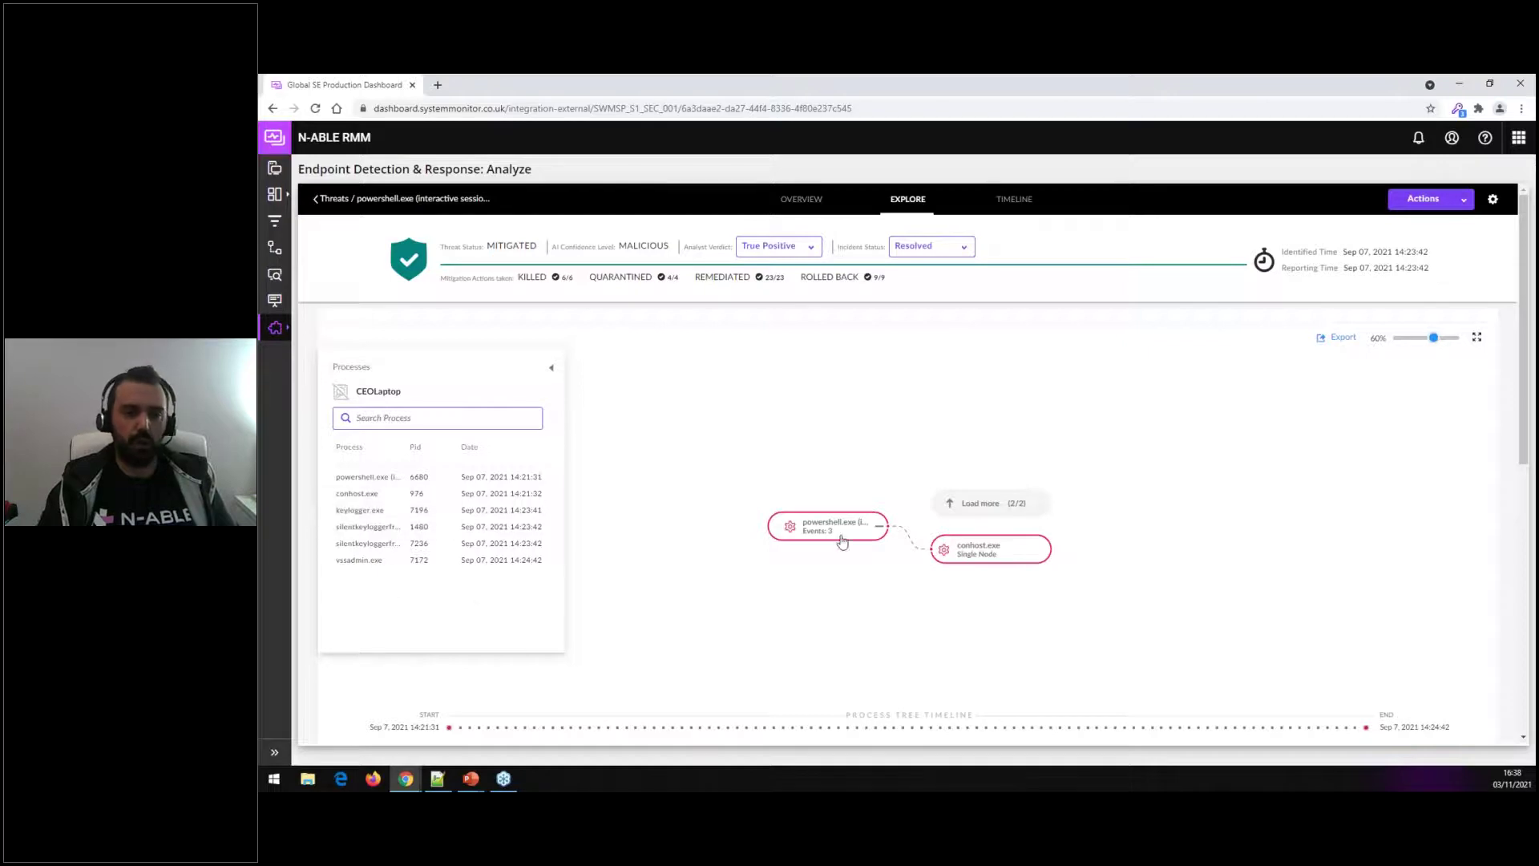
{"action": "left_click", "coordinate": [979, 550]}
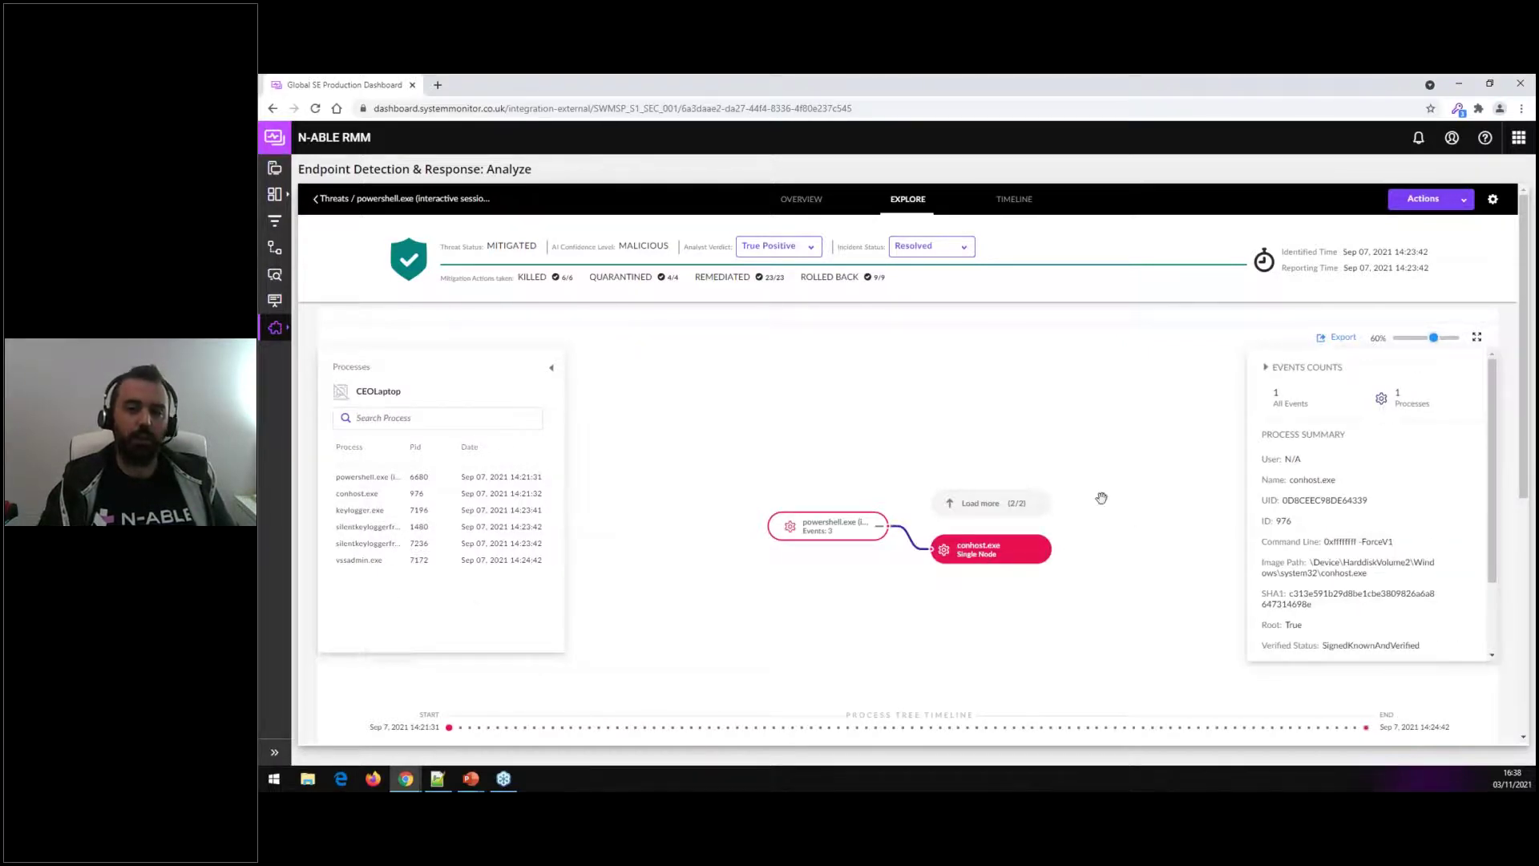
{"action": "left_click", "coordinate": [854, 542]}
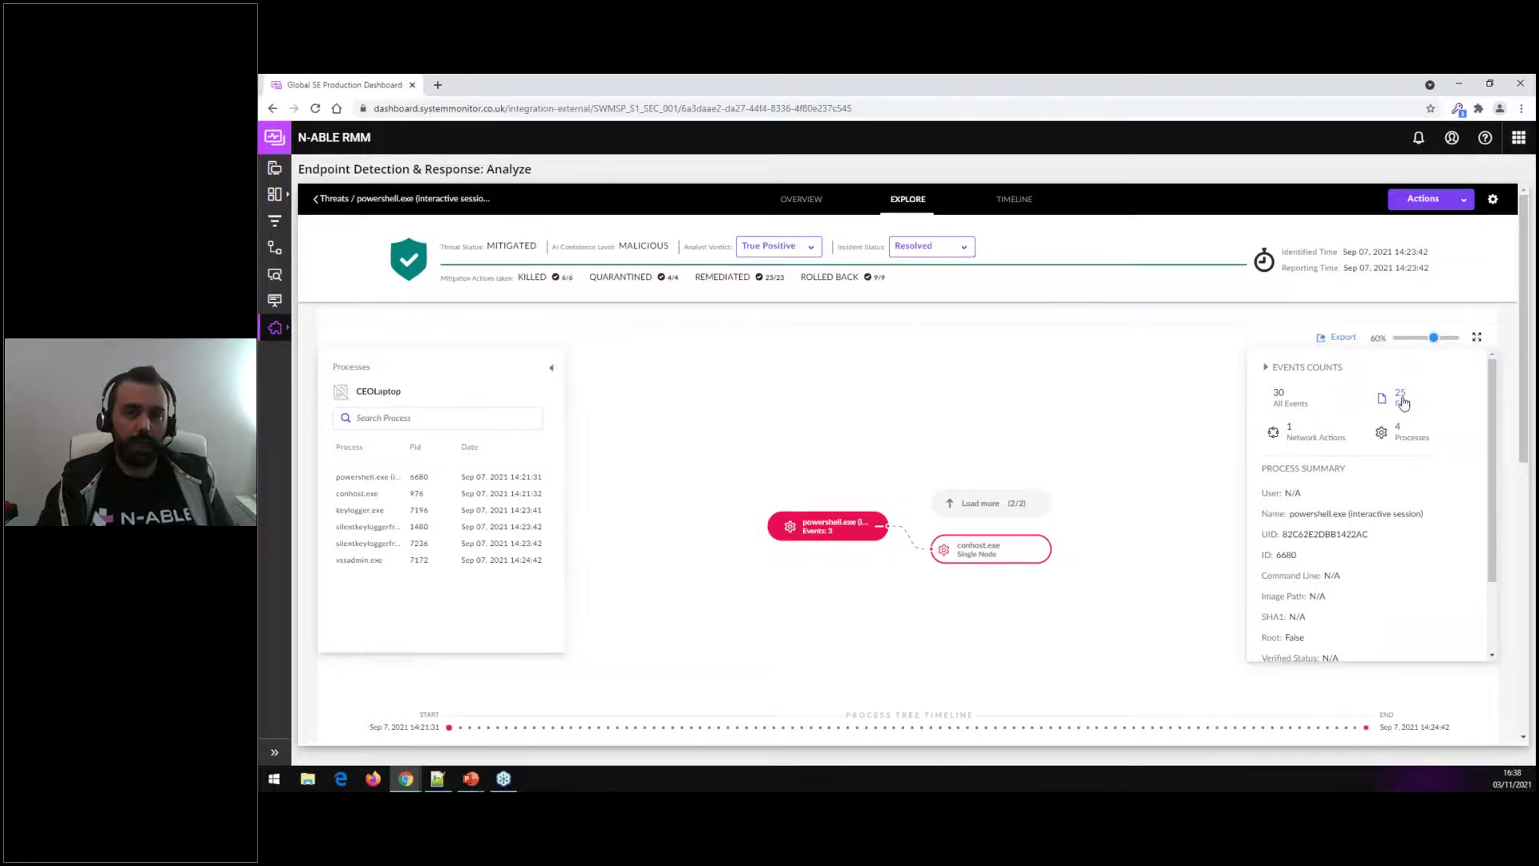
- Review the threat's event timeline from the latest entry back to the initial detection
{"action": "left_click", "coordinate": [1015, 200]}
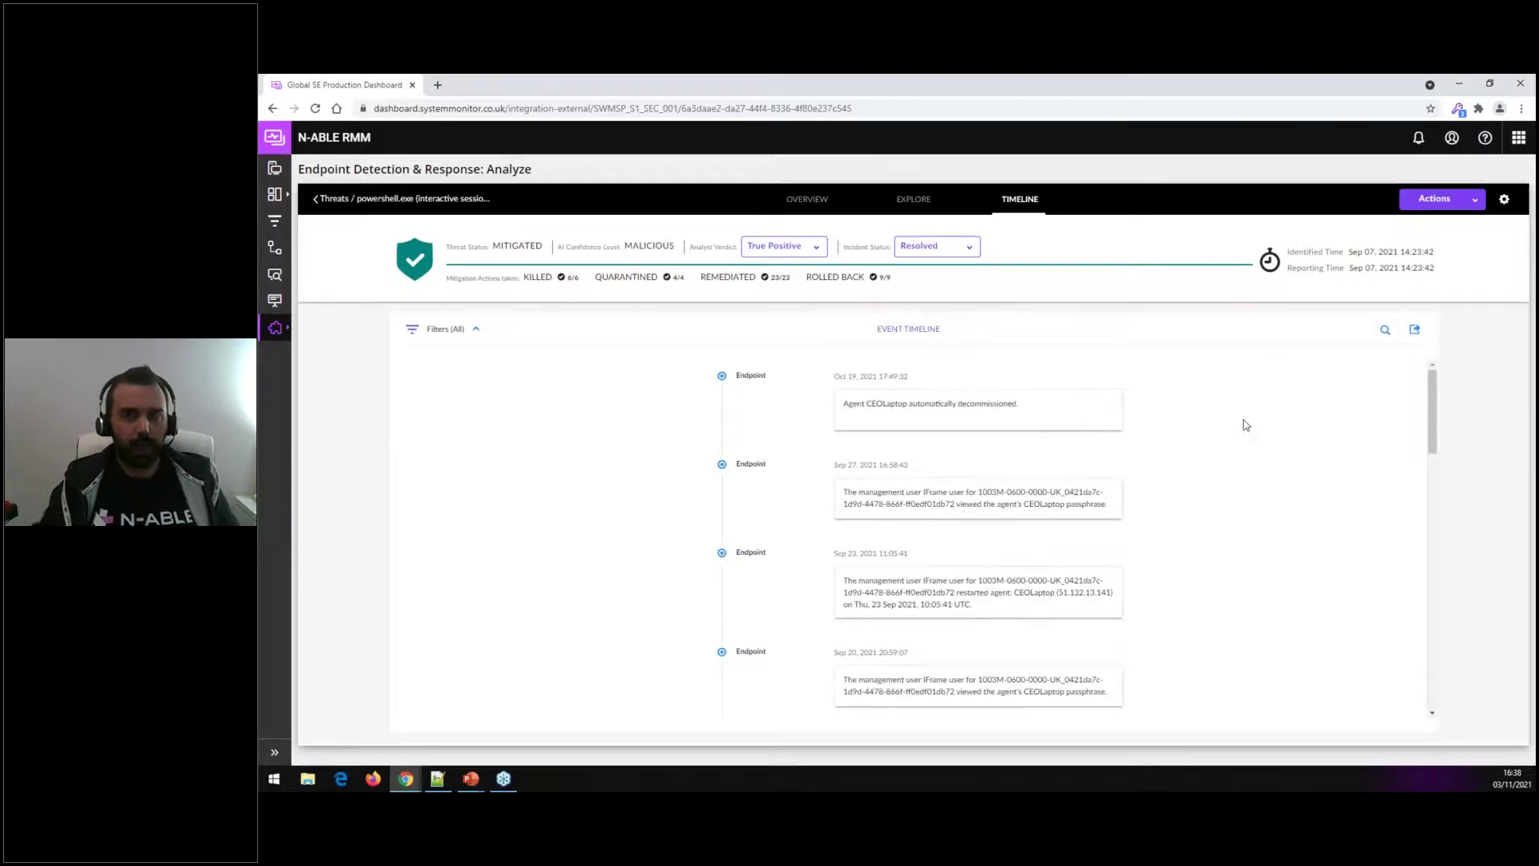
{"action": "scroll", "coordinate": [1243, 425], "scroll_direction": "down", "scroll_amount": 10}
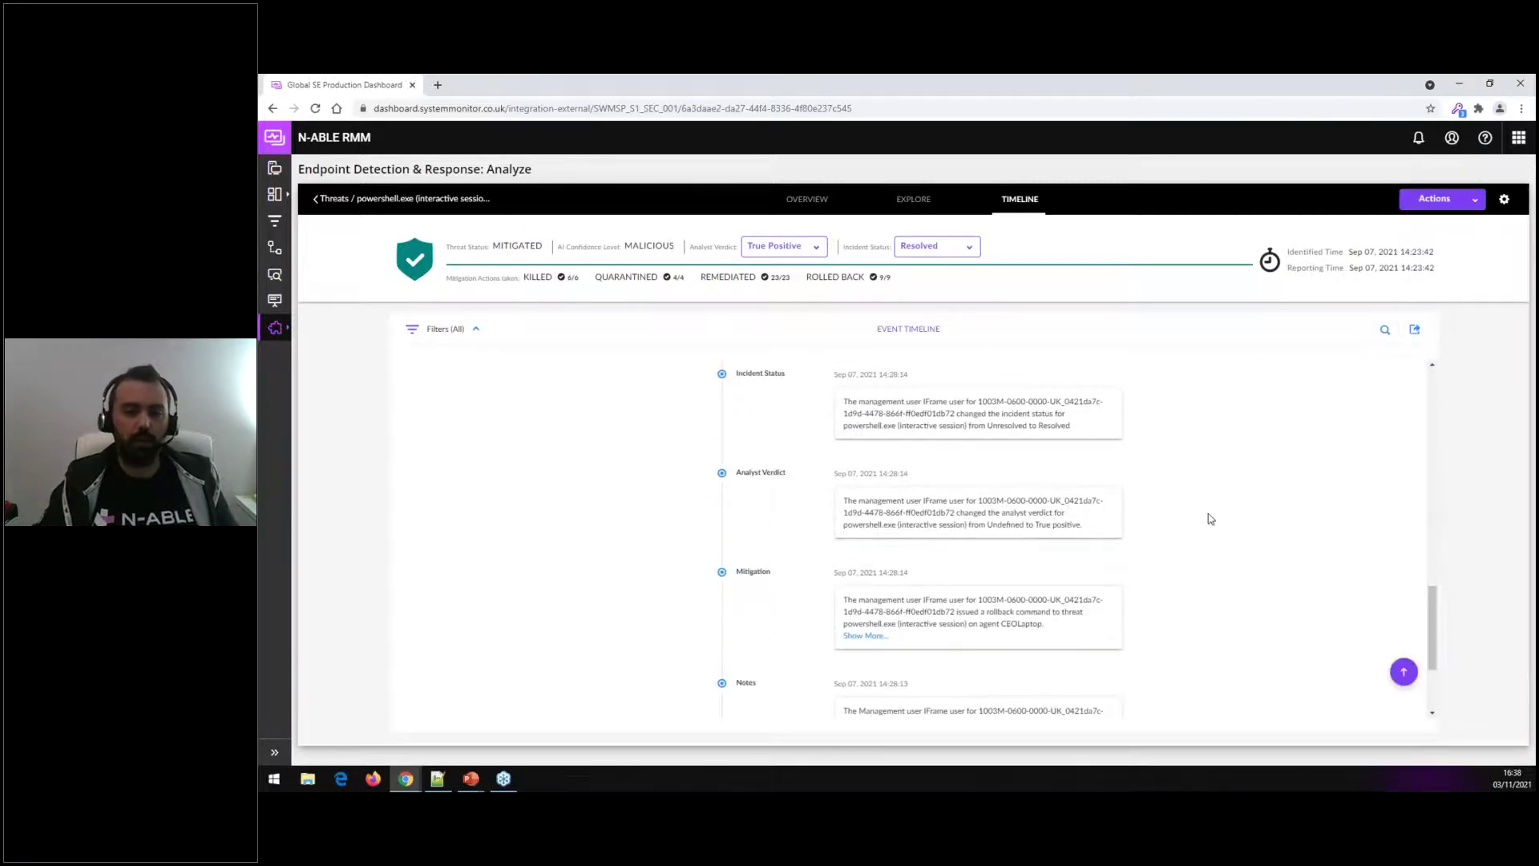
{"action": "scroll", "coordinate": [1210, 519], "scroll_direction": "down", "scroll_amount": 2}
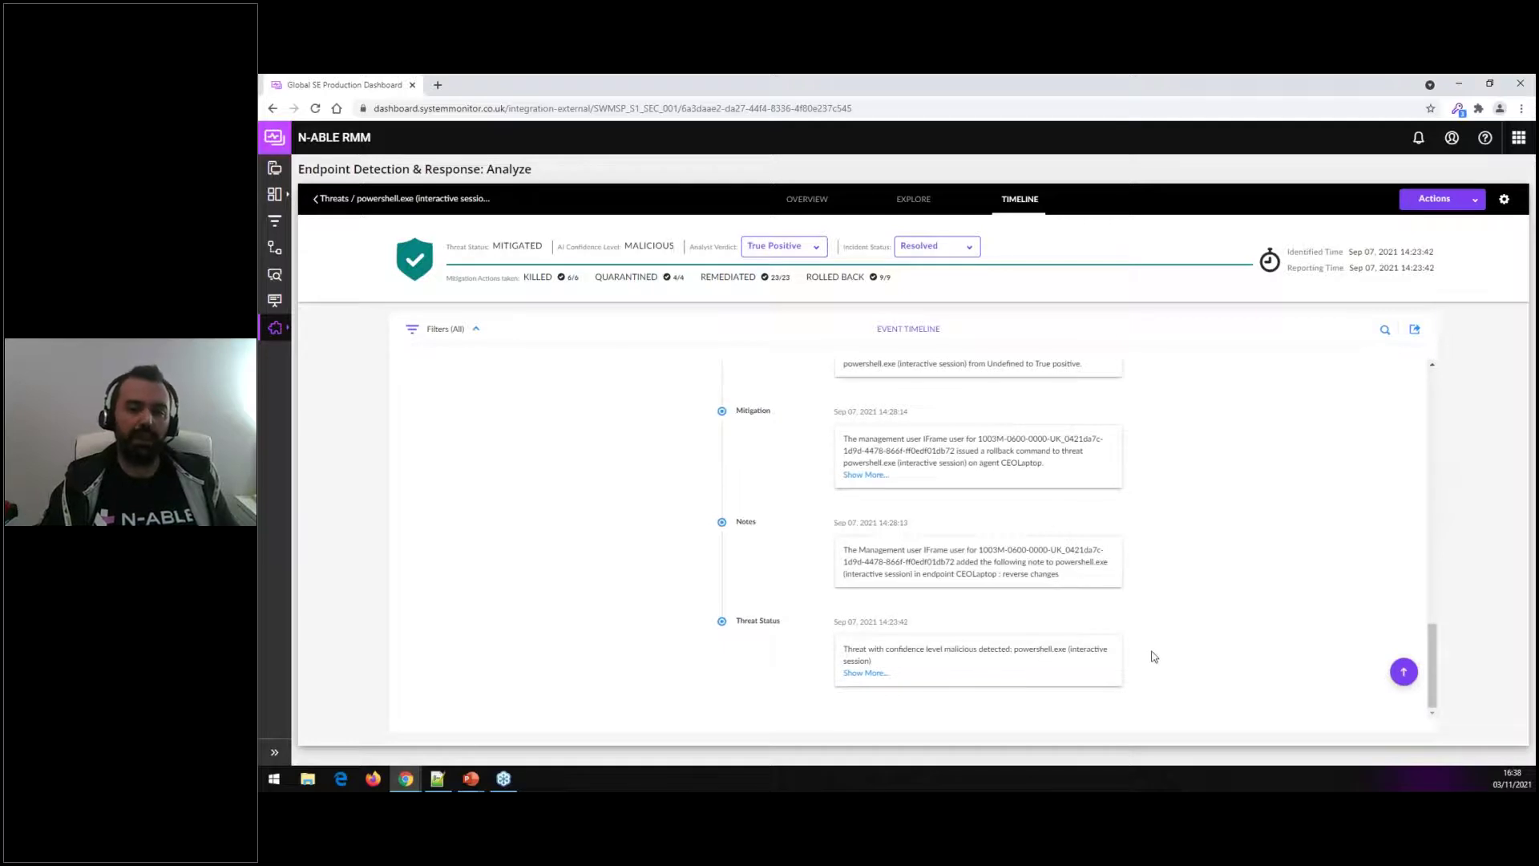
{"action": "scroll", "coordinate": [1151, 651], "scroll_direction": "up", "scroll_amount": 12}
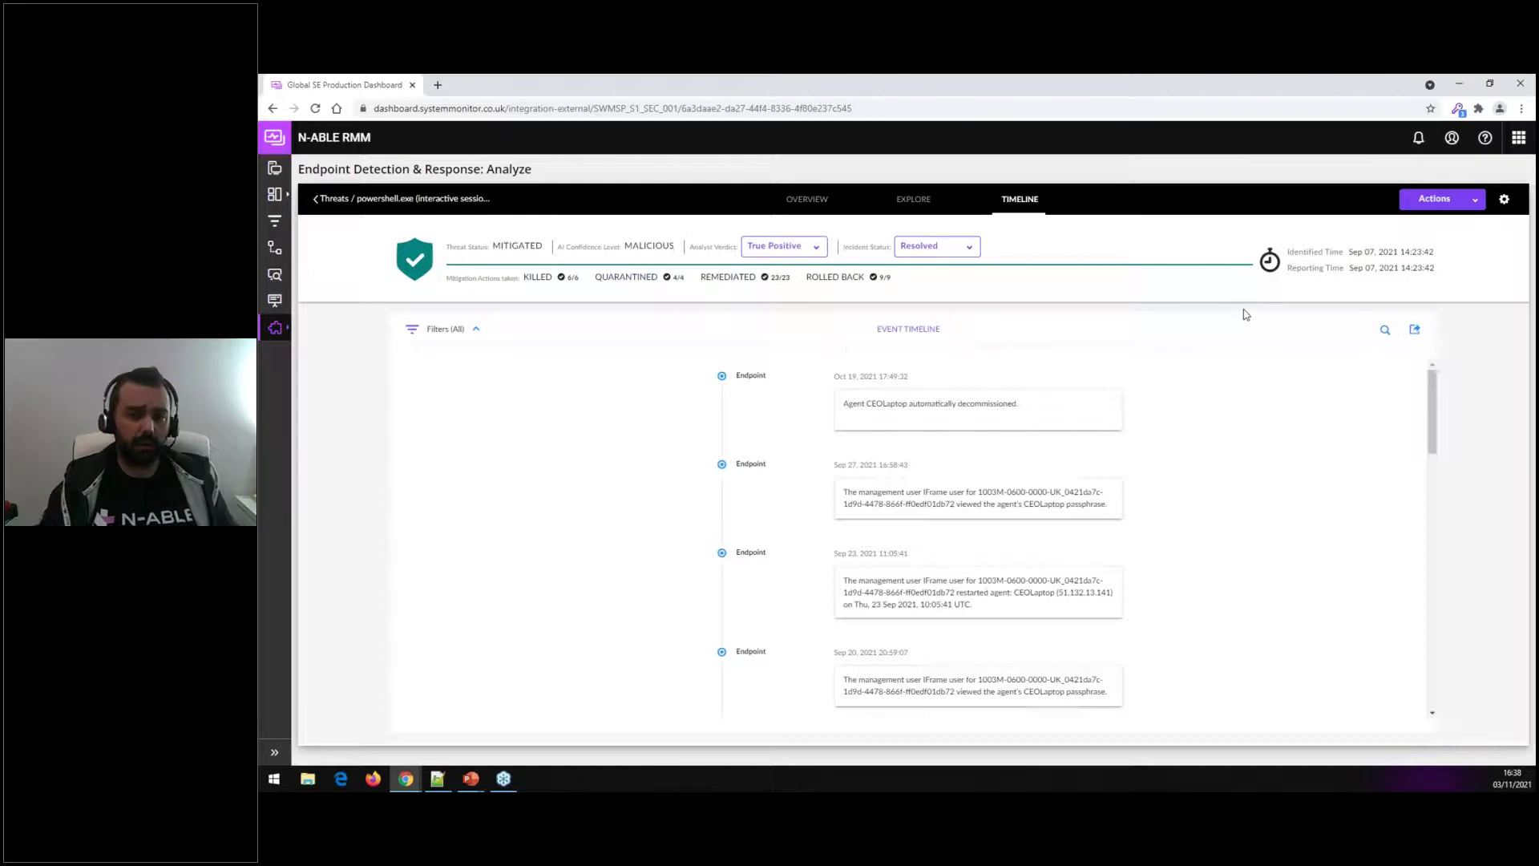
- Show the threat's mitigation actions, try out Mark as Resolved and the additional note field, and close without applying
{"action": "left_click", "coordinate": [1473, 199]}
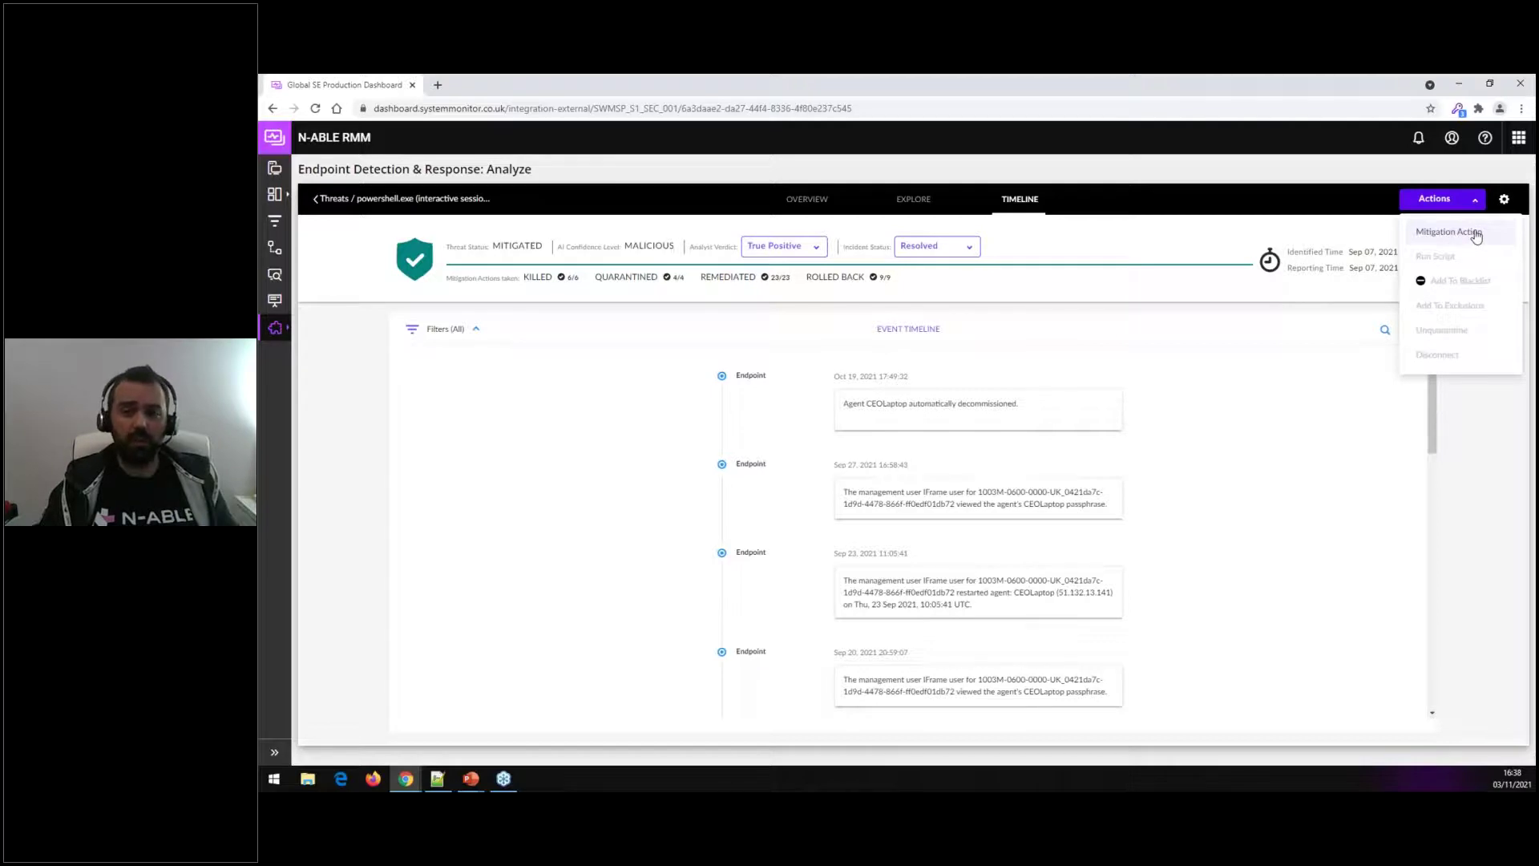
{"action": "left_click", "coordinate": [1476, 234]}
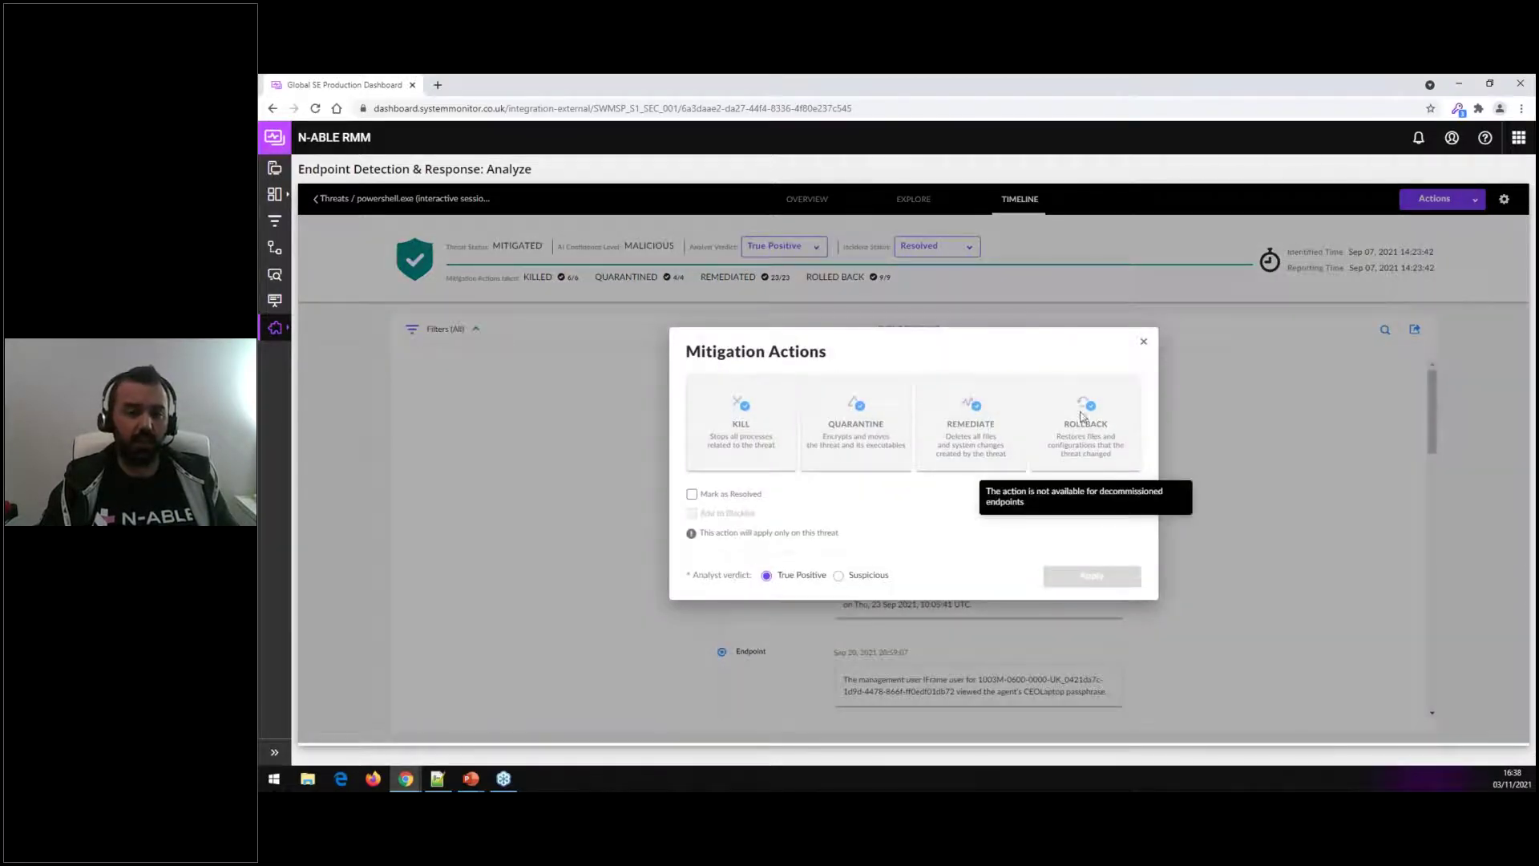
{"action": "left_click", "coordinate": [692, 494]}
{"action": "left_click_drag", "start_coordinate": [762, 495], "coordinate": [705, 499]}
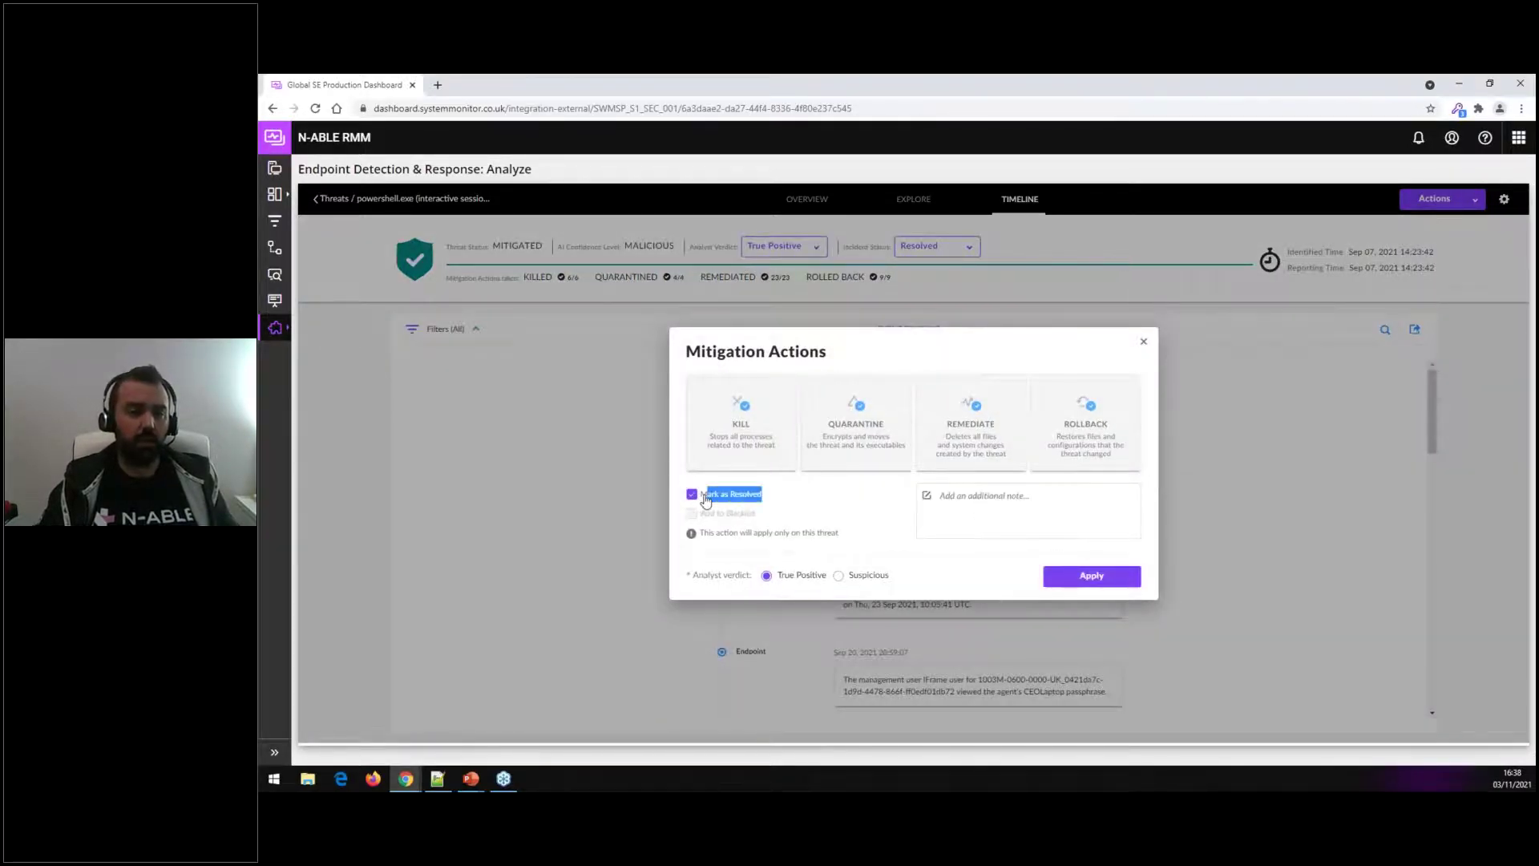
{"action": "left_click", "coordinate": [1046, 505]}
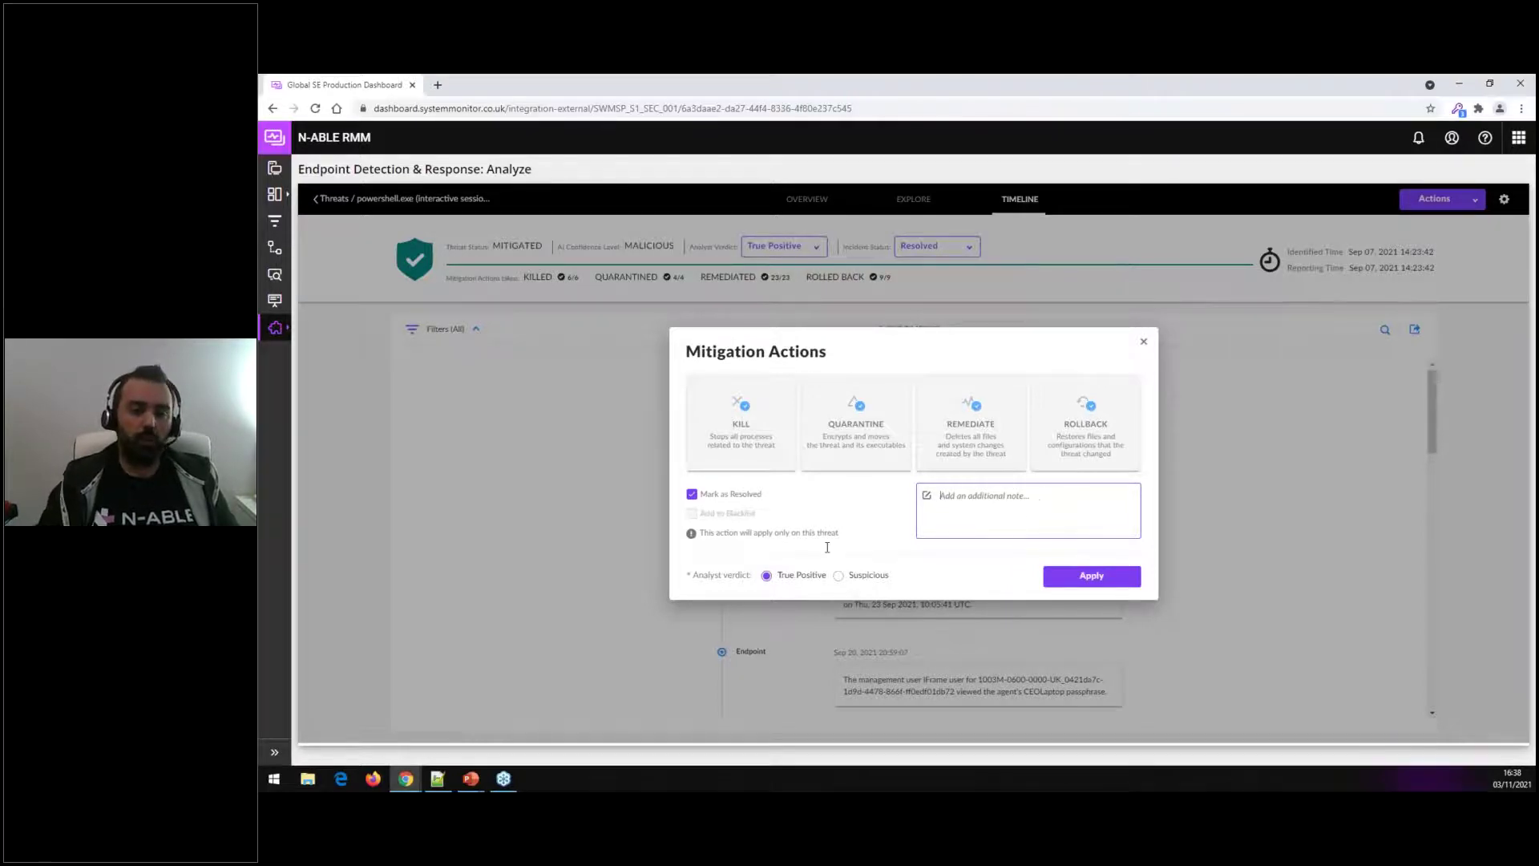
{"action": "left_click", "coordinate": [1143, 341]}
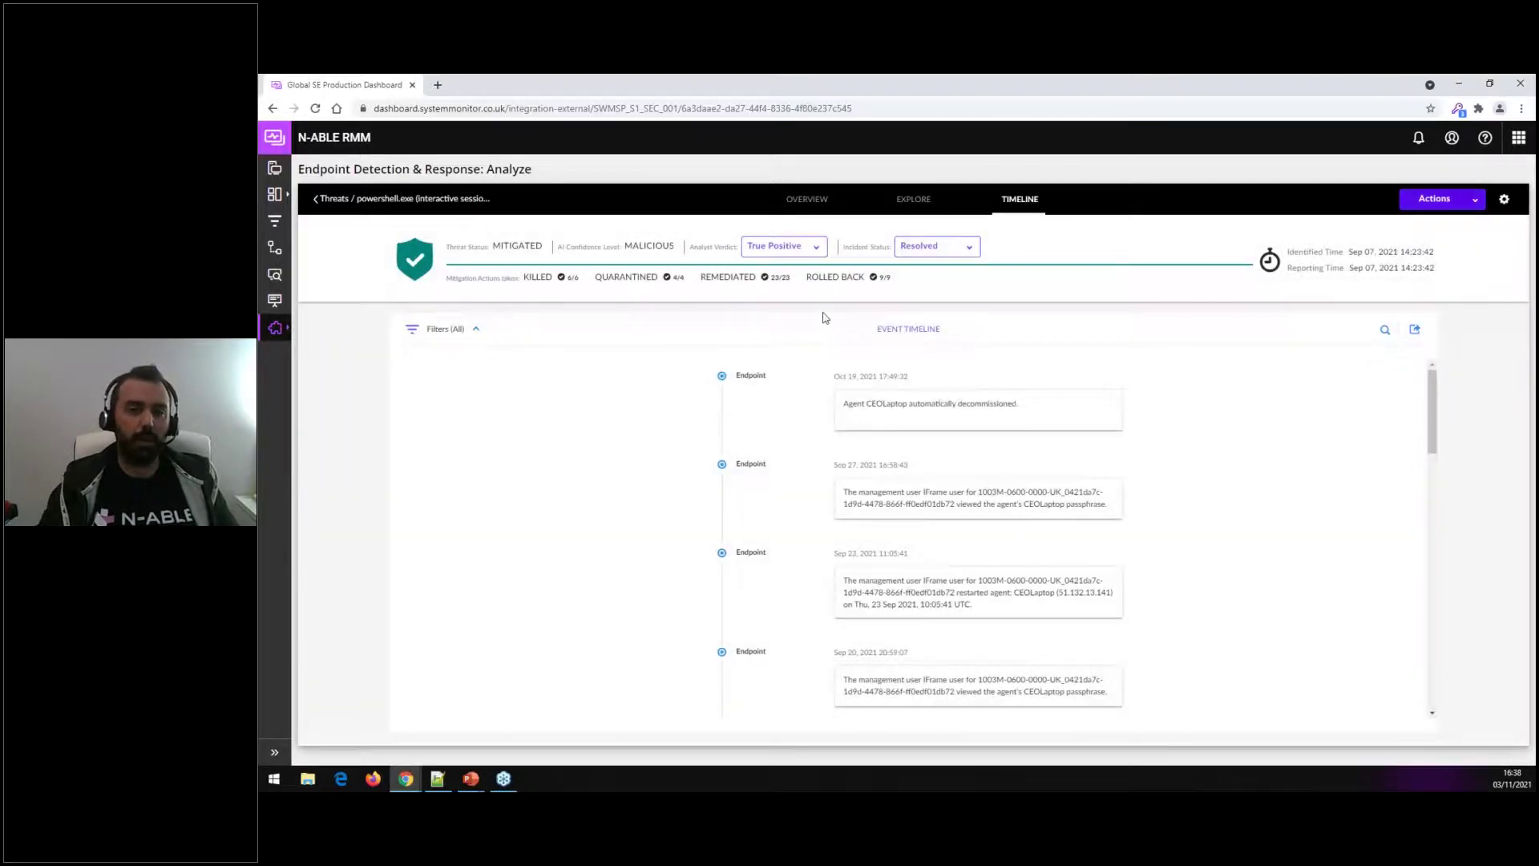
- Return to the threat's overview and show its notes
{"action": "left_click", "coordinate": [807, 199]}
{"action": "left_click", "coordinate": [1335, 324]}
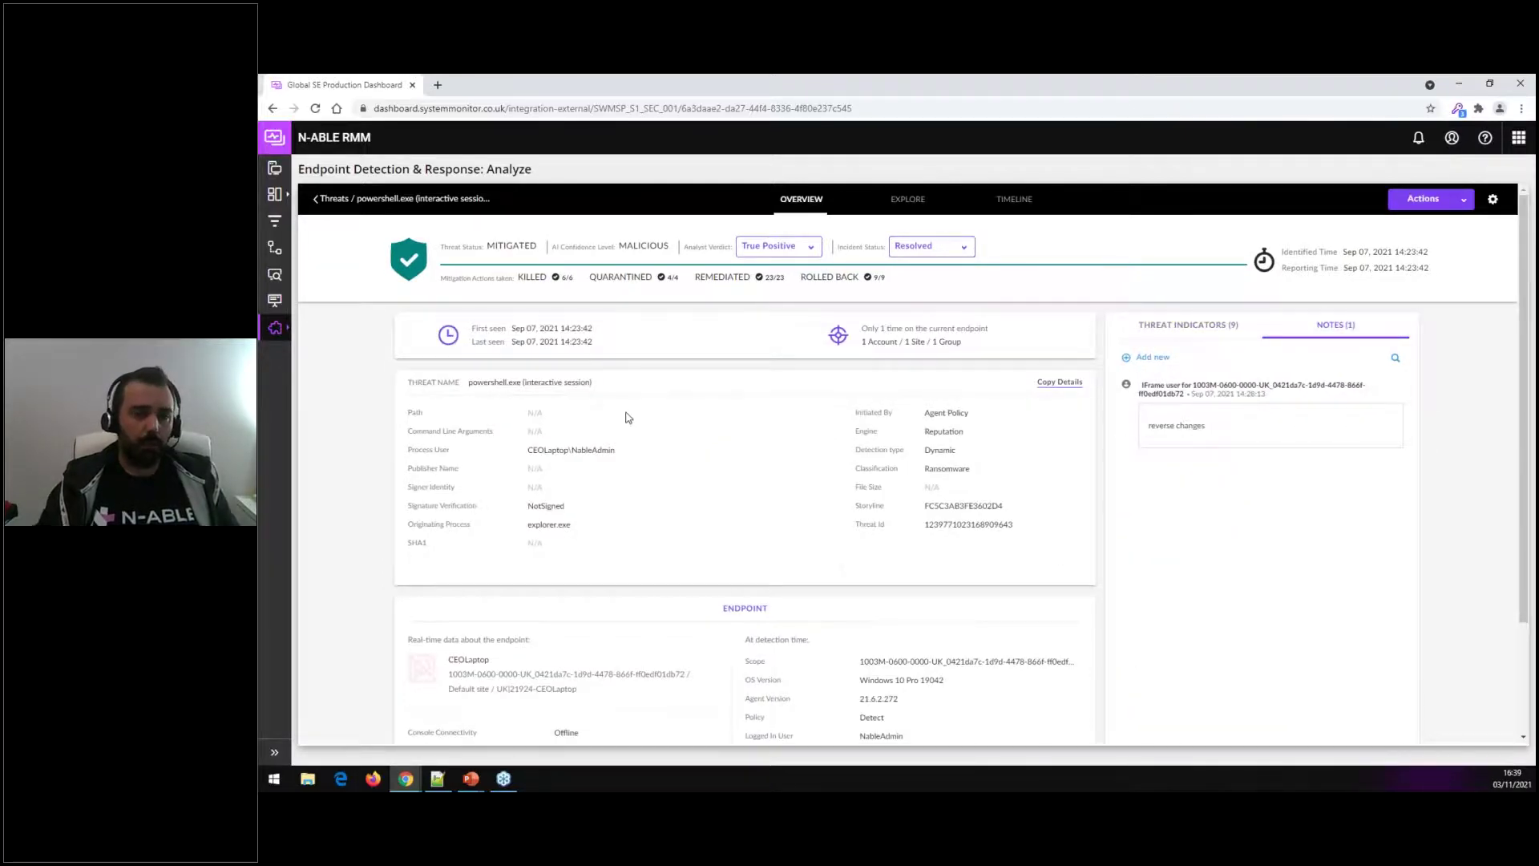
- Return to the threats list, open the Sep 21st 2021 DLL threat classified as Keylogger, and examine its detecting engine and SHA1 hash
{"action": "mouse_move", "coordinate": [275, 327]}
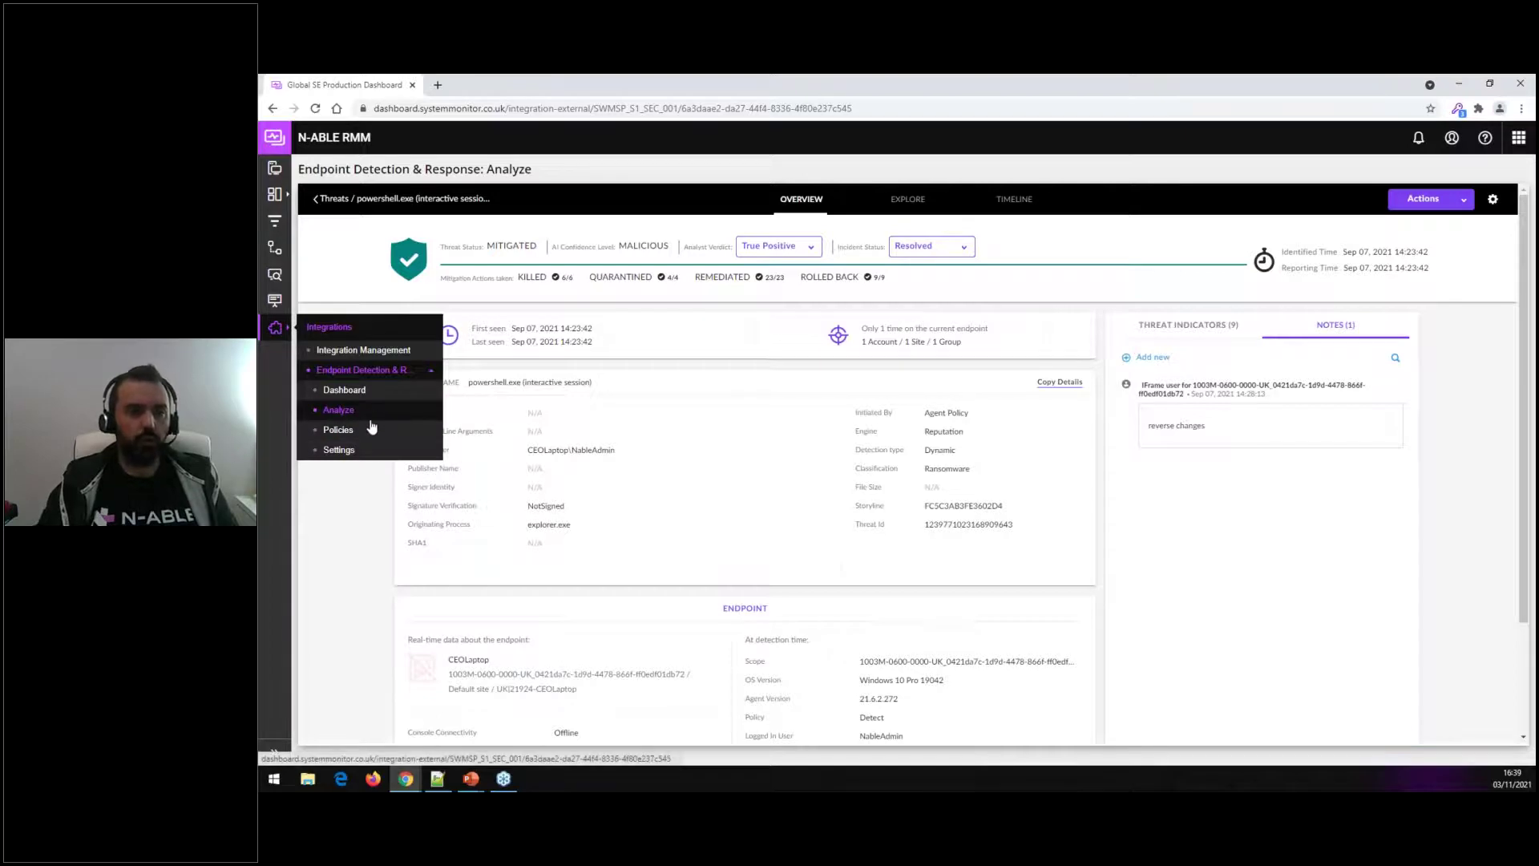
{"action": "left_click", "coordinate": [318, 199]}
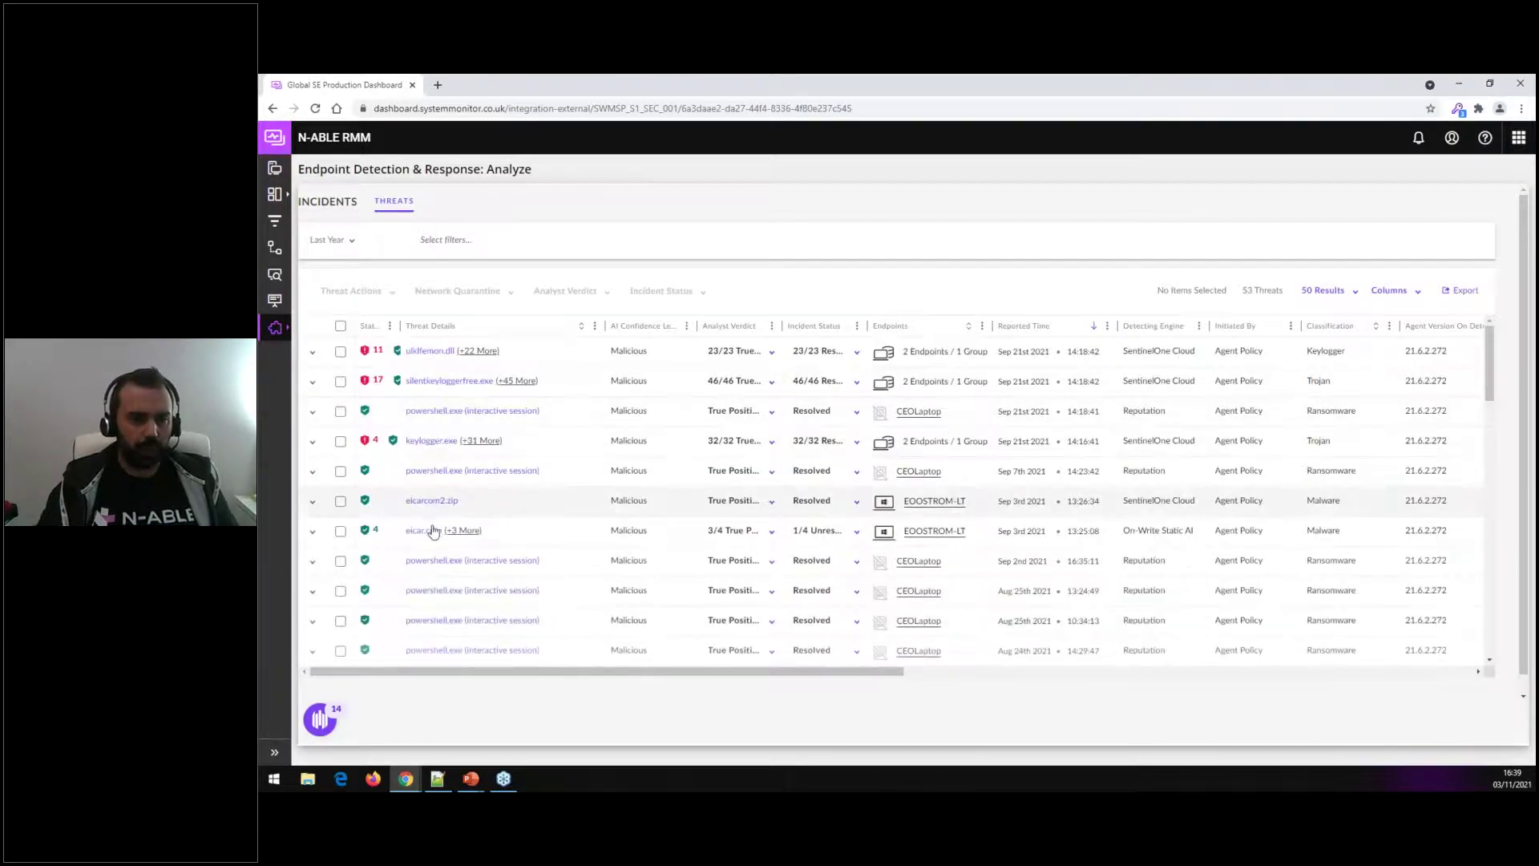
{"action": "left_click", "coordinate": [905, 377]}
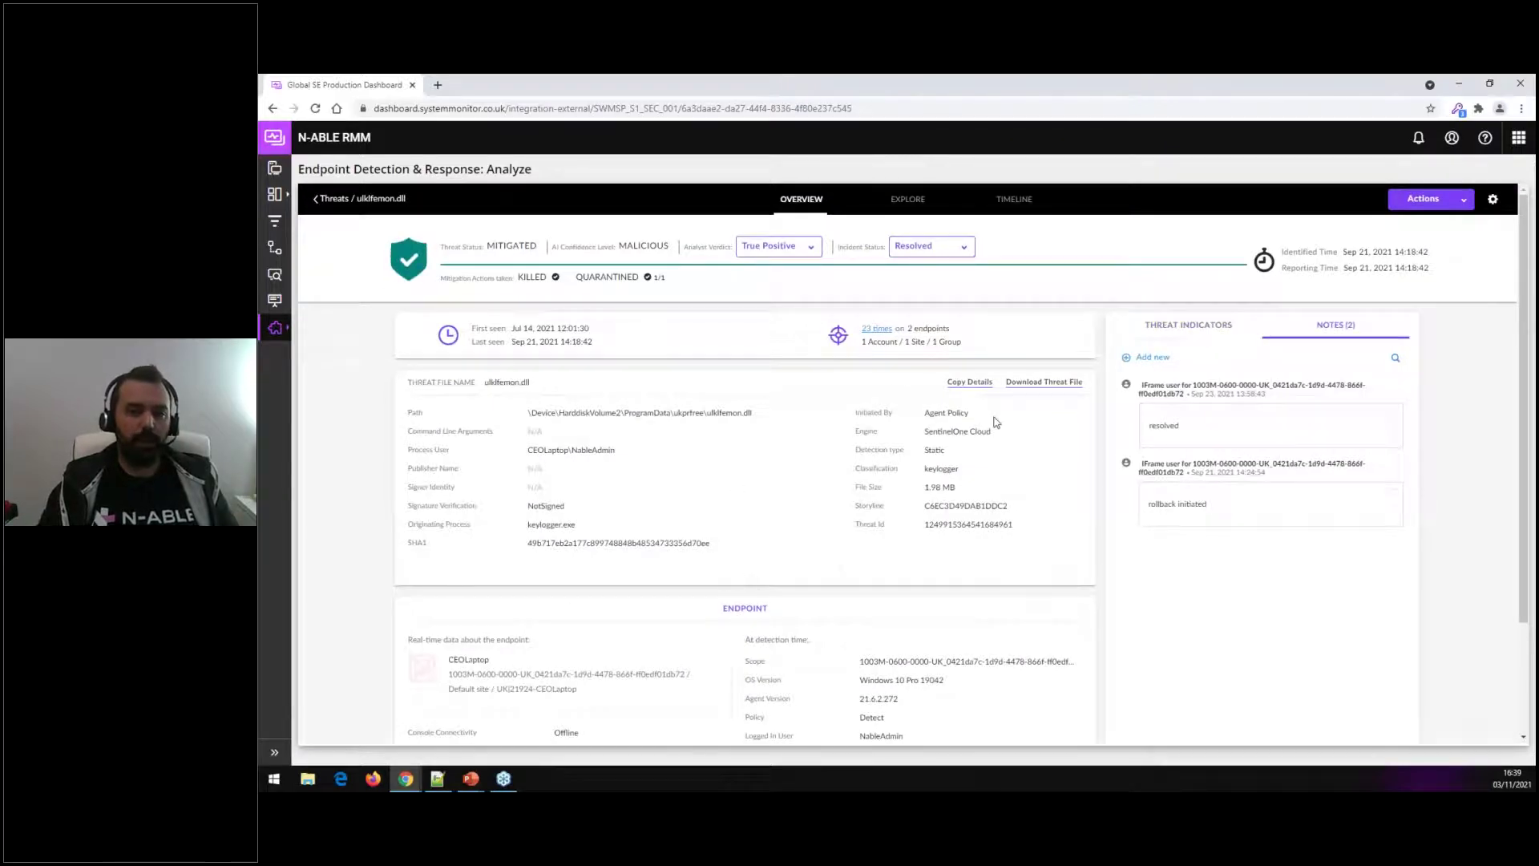
{"action": "triple_click", "coordinate": [962, 438]}
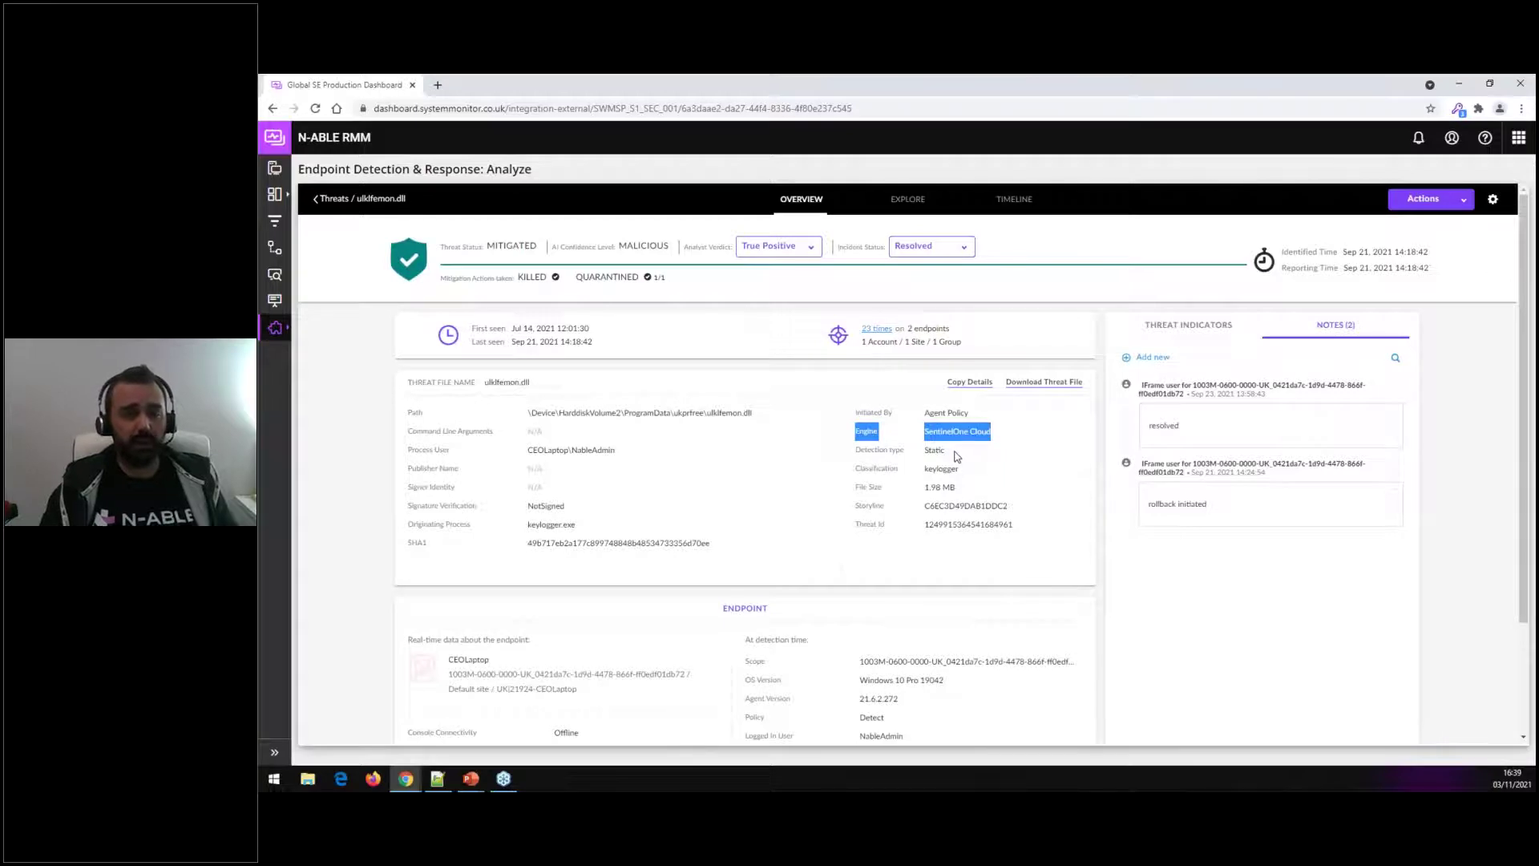
{"action": "left_click", "coordinate": [991, 453]}
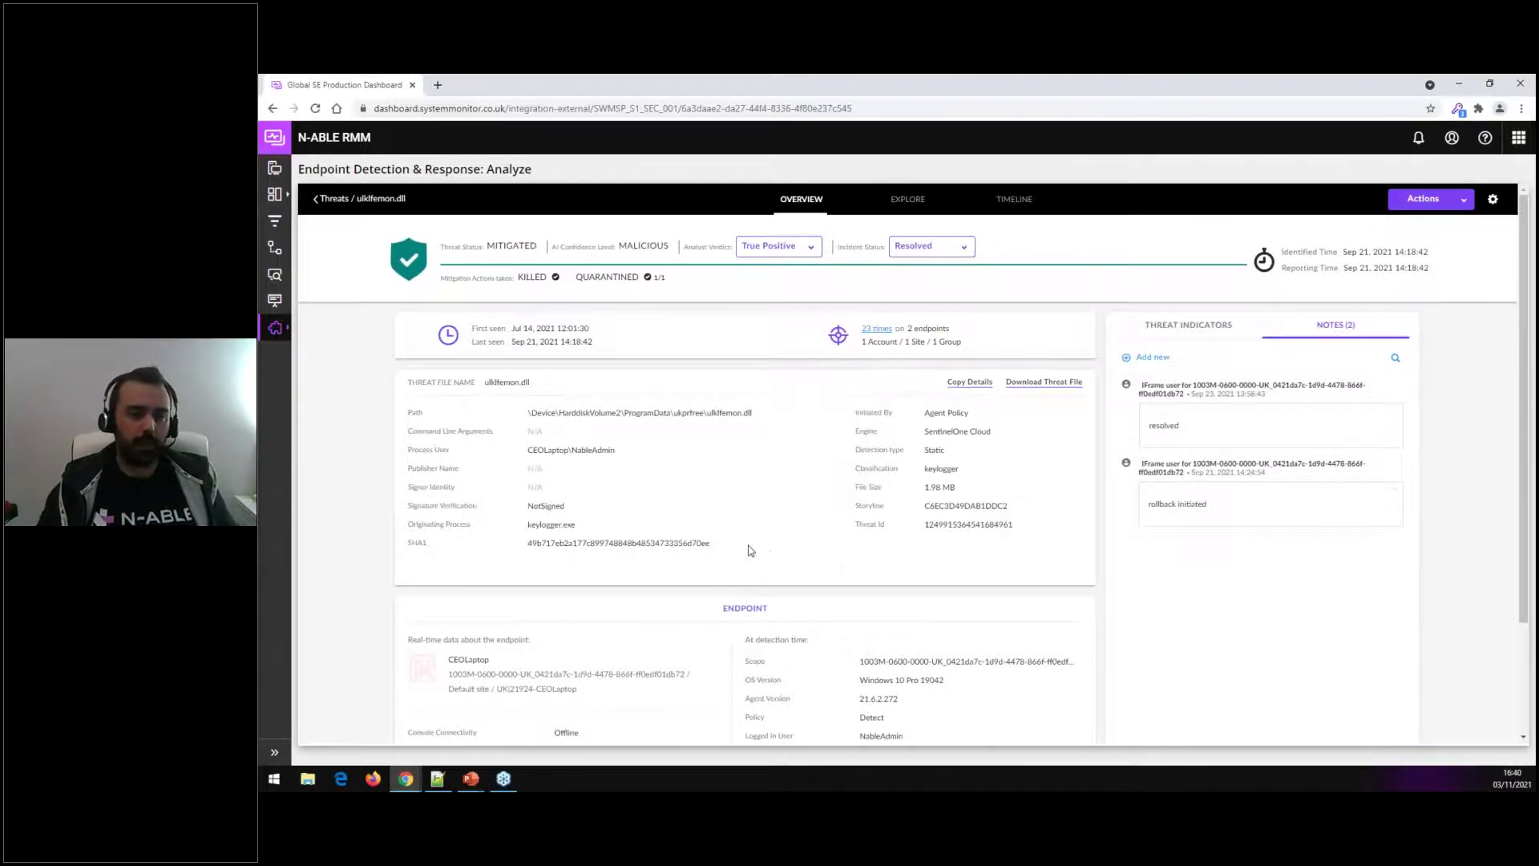
{"action": "left_click_drag", "start_coordinate": [708, 546], "coordinate": [529, 550]}
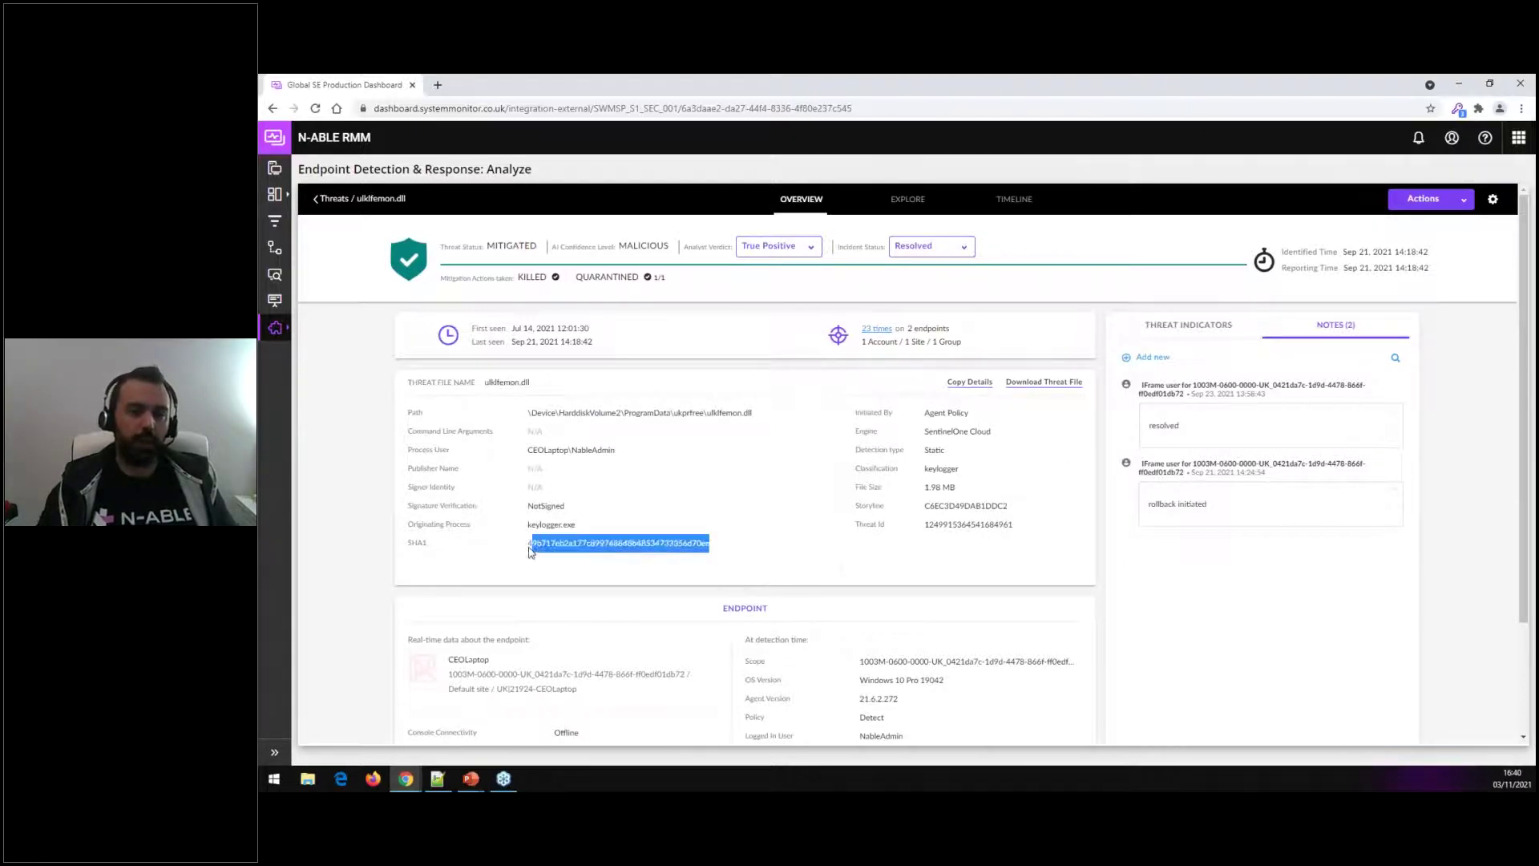
- Look up the threat's SHA1 hash on VirusTotal in a new browser tab and review the security vendors' detections
{"action": "left_click", "coordinate": [754, 547]}
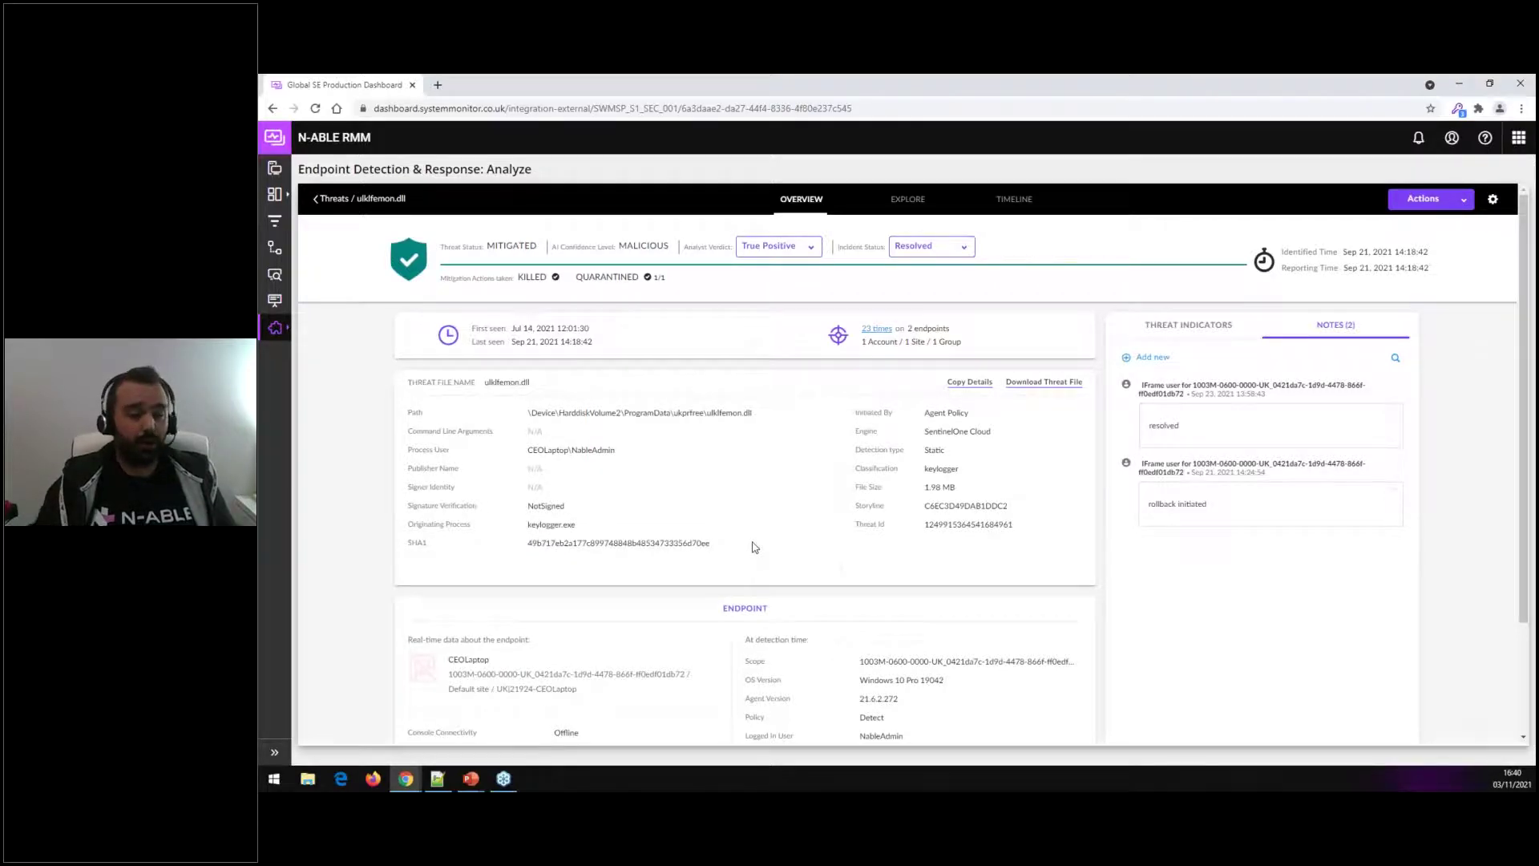
{"action": "left_click", "coordinate": [655, 545]}
{"action": "left_click", "coordinate": [608, 613]}
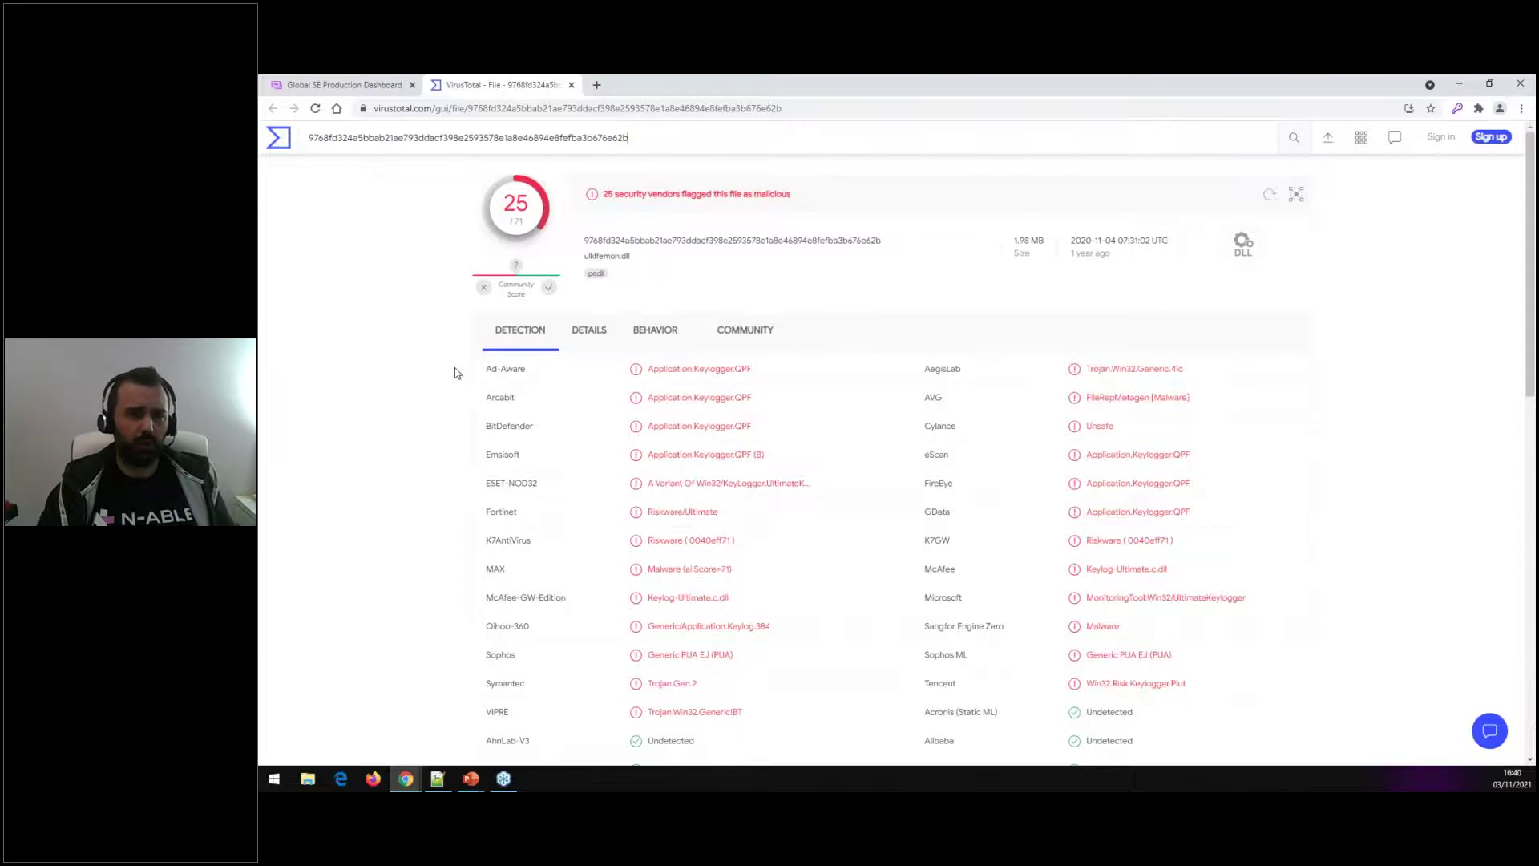
{"action": "scroll", "coordinate": [455, 372], "scroll_direction": "down", "scroll_amount": 2}
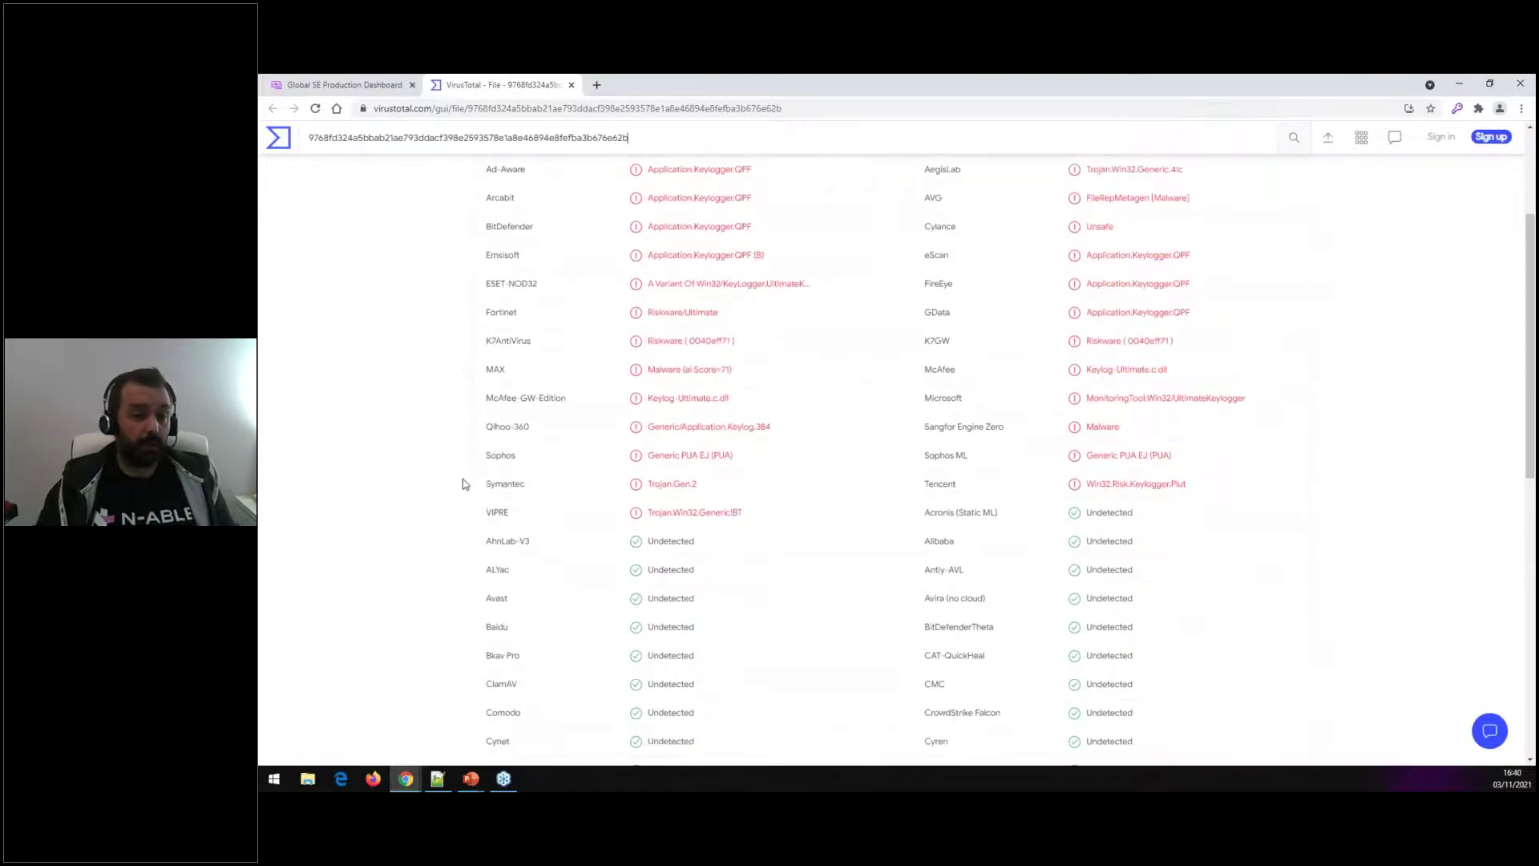
{"action": "scroll", "coordinate": [463, 521], "scroll_direction": "up", "scroll_amount": 1}
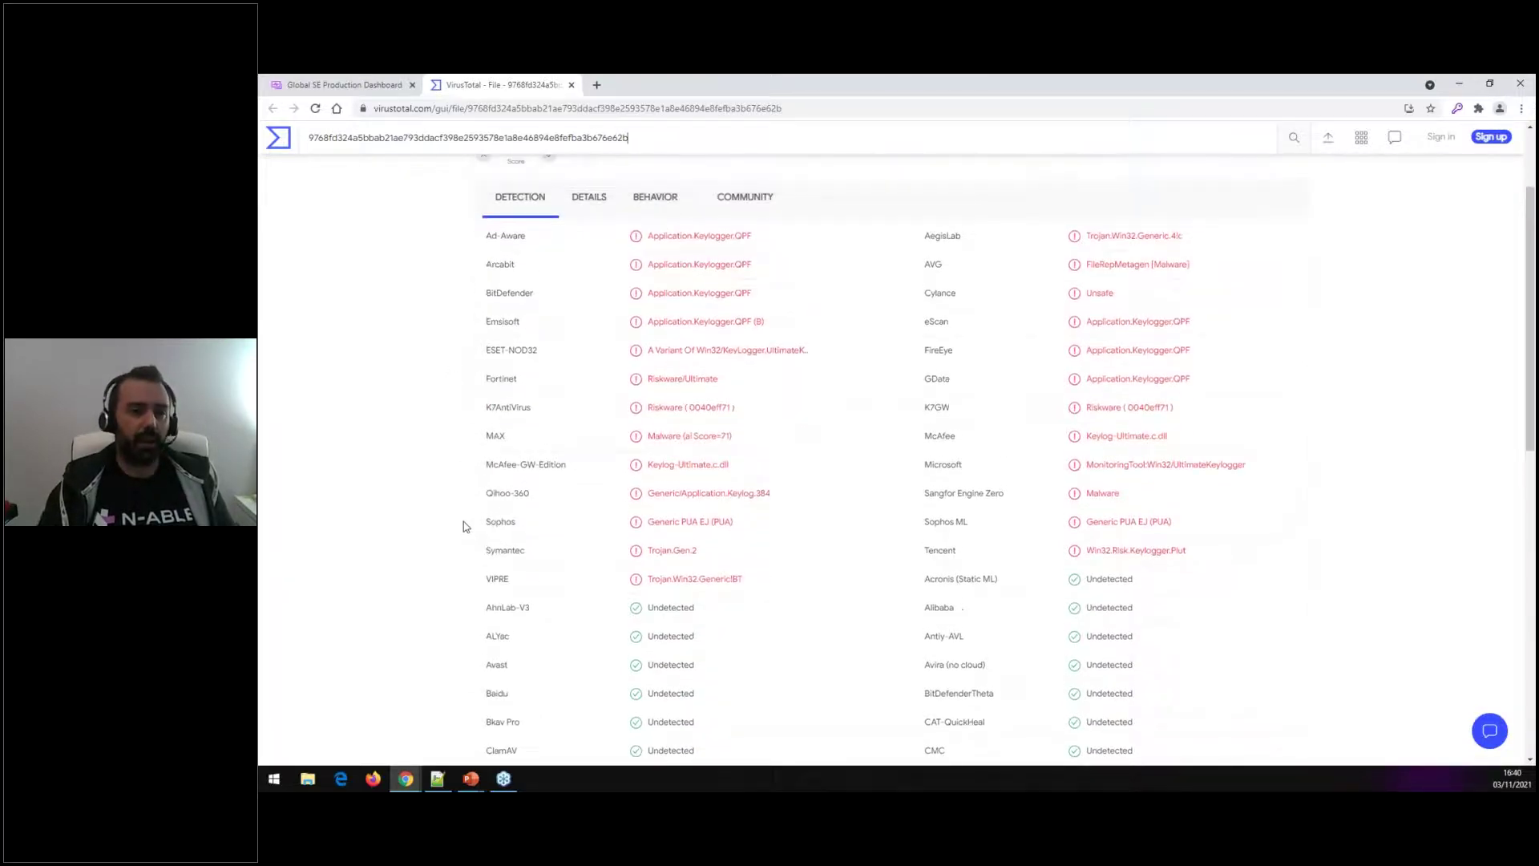
{"action": "scroll", "coordinate": [807, 233], "scroll_direction": "up", "scroll_amount": 2}
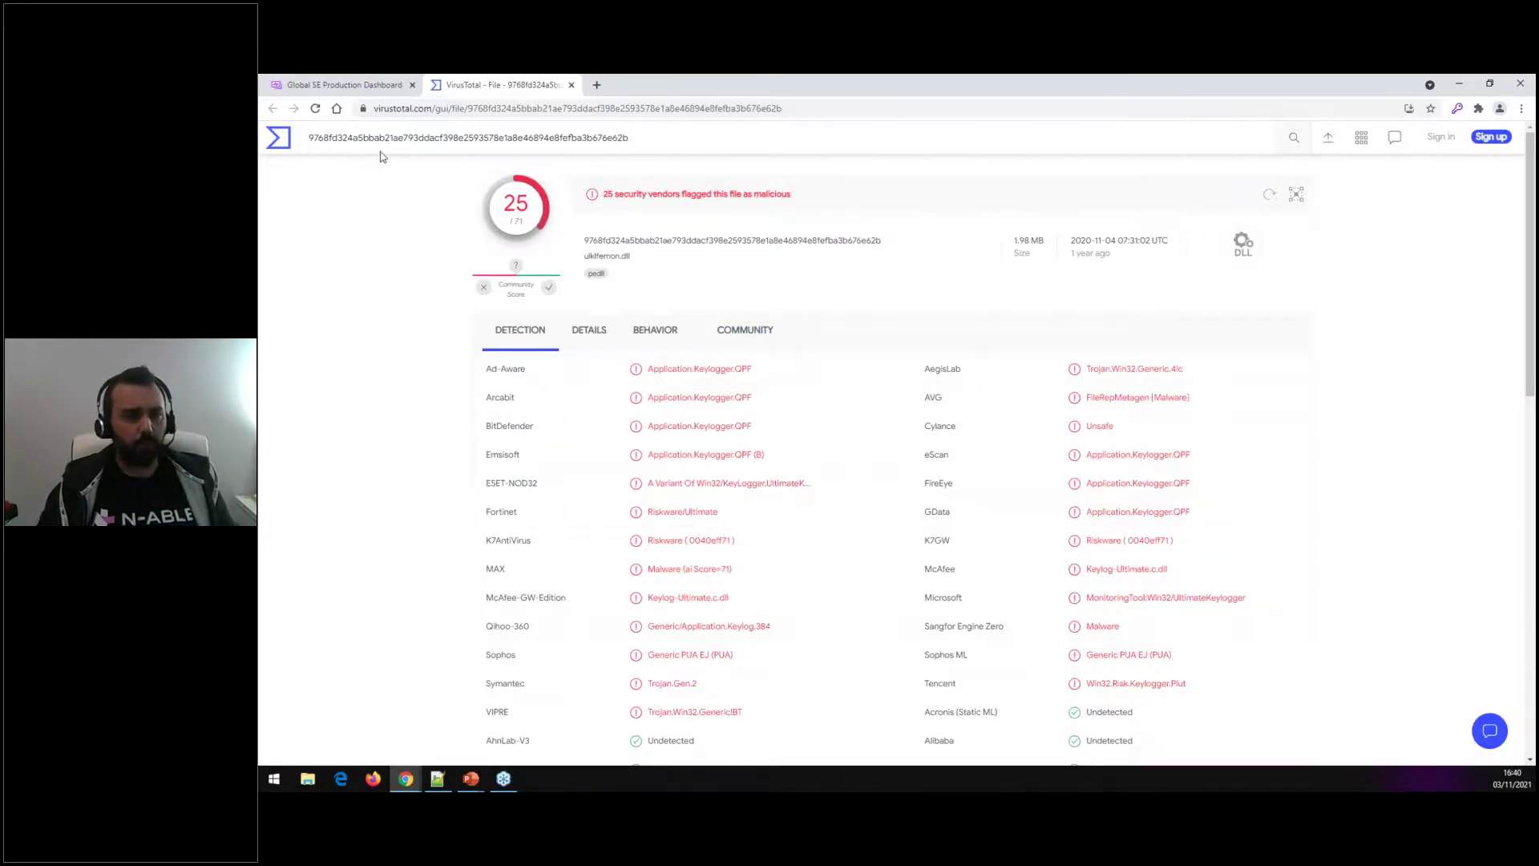
- Return to the threat in N-able RMM, show its threat indicators and examine its classification
{"action": "left_click", "coordinate": [364, 85]}
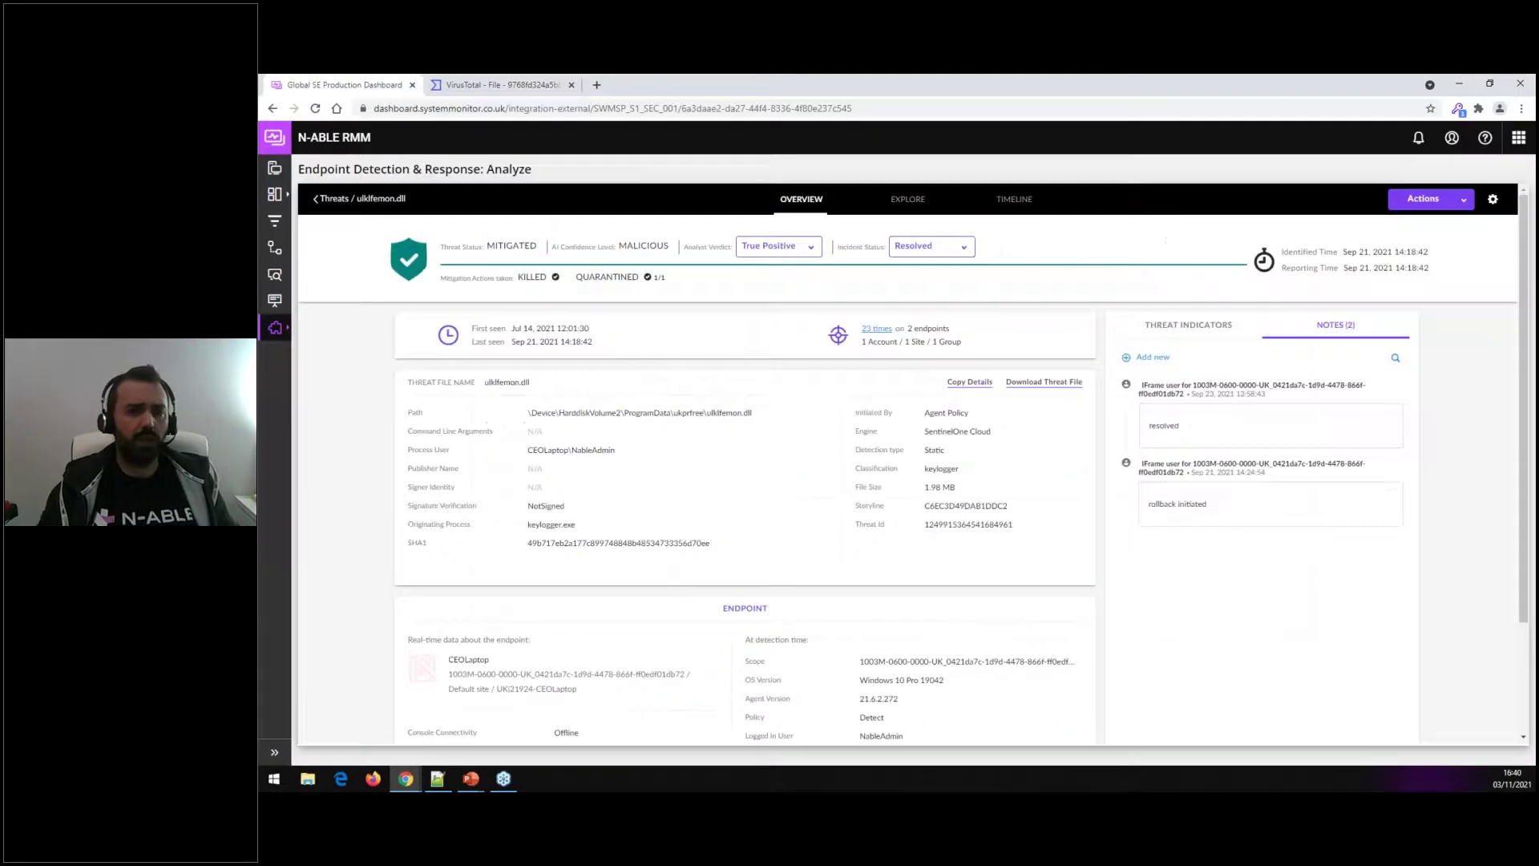
{"action": "left_click", "coordinate": [1219, 325]}
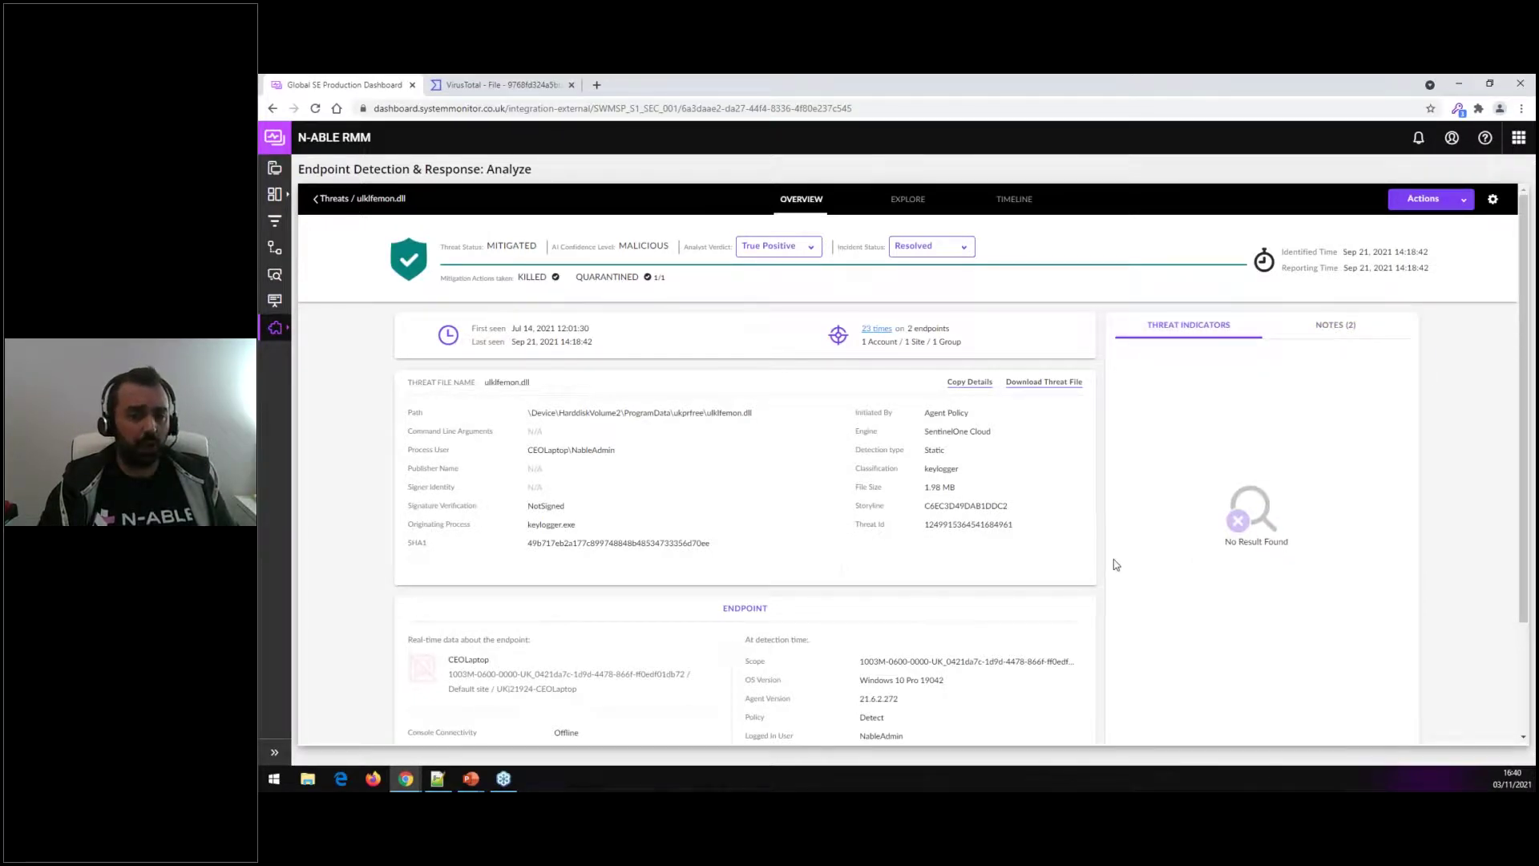
{"action": "scroll", "coordinate": [1110, 561], "scroll_direction": "down", "scroll_amount": 2}
{"action": "double_click", "coordinate": [948, 408]}
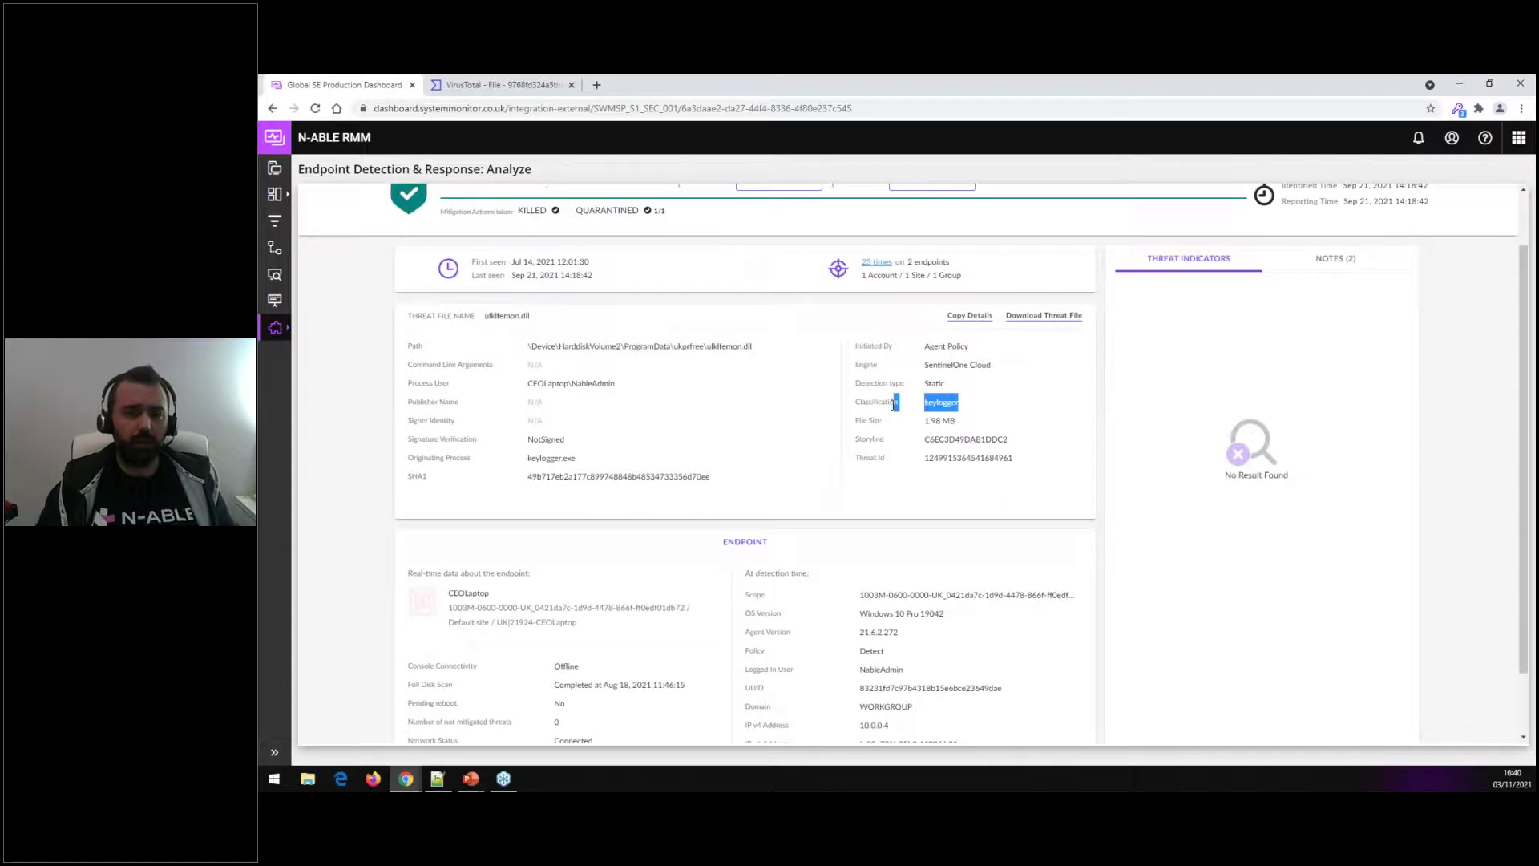
{"action": "left_click", "coordinate": [1012, 405]}
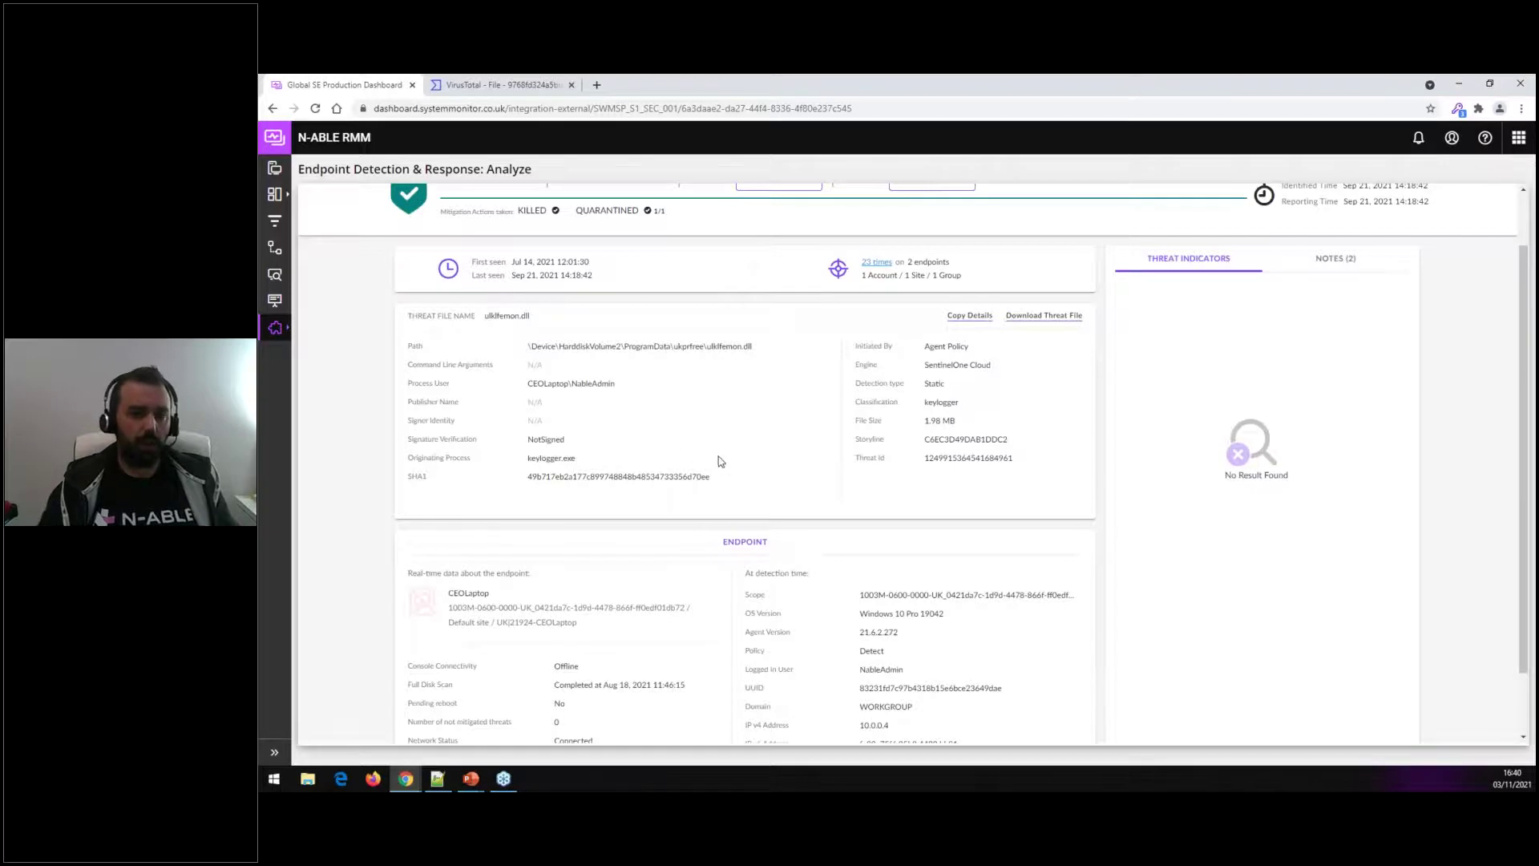
- Show the mitigation actions available for the DLL threat and close them without applying any
{"action": "scroll", "coordinate": [721, 461], "scroll_direction": "up", "scroll_amount": 2}
{"action": "left_click", "coordinate": [1457, 199]}
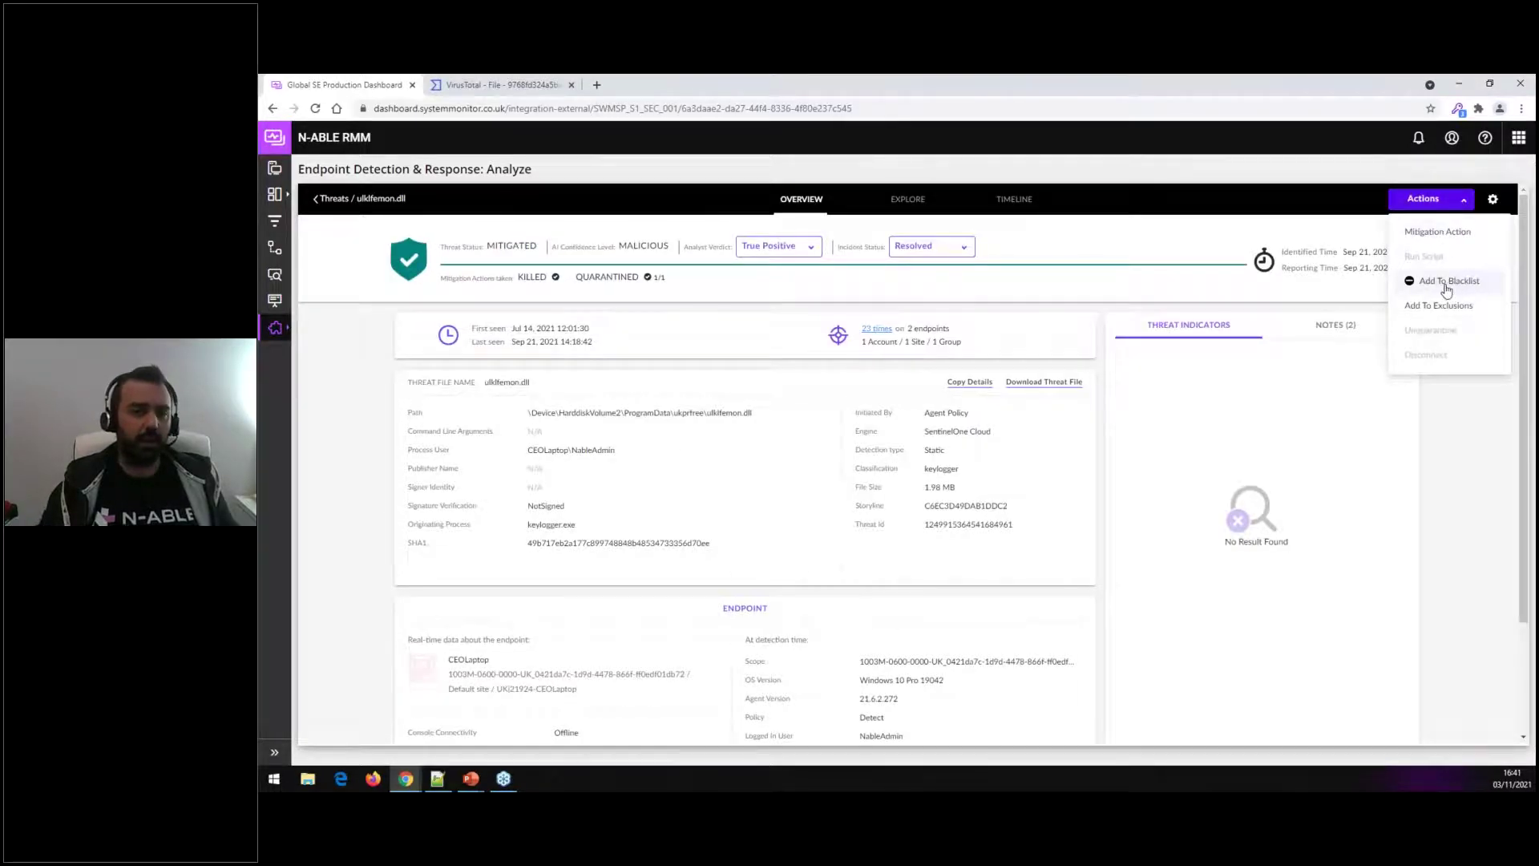
{"action": "left_click", "coordinate": [1449, 232]}
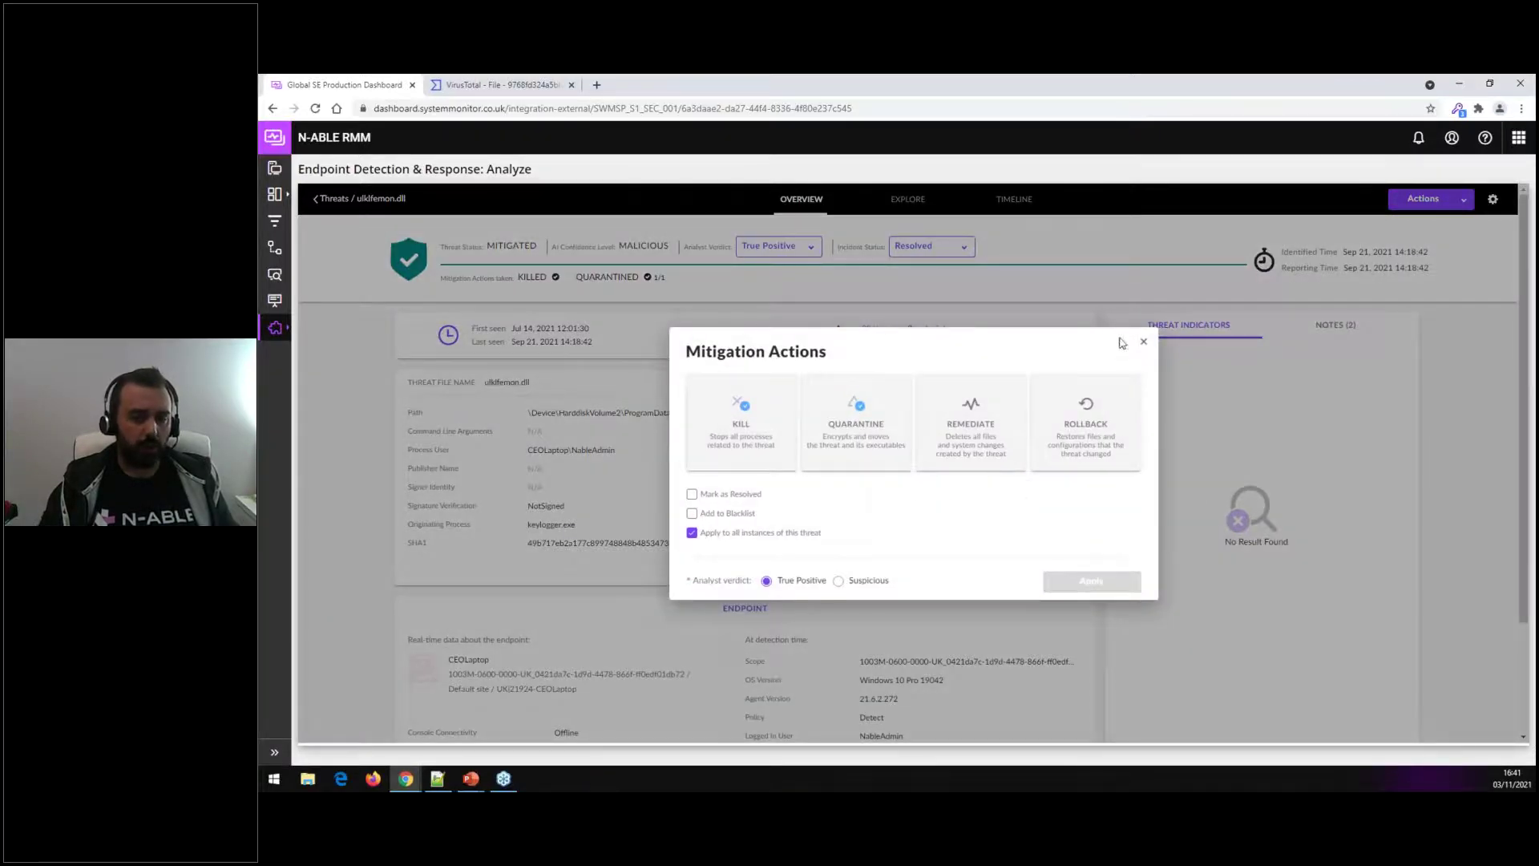
{"action": "left_click", "coordinate": [1144, 344]}
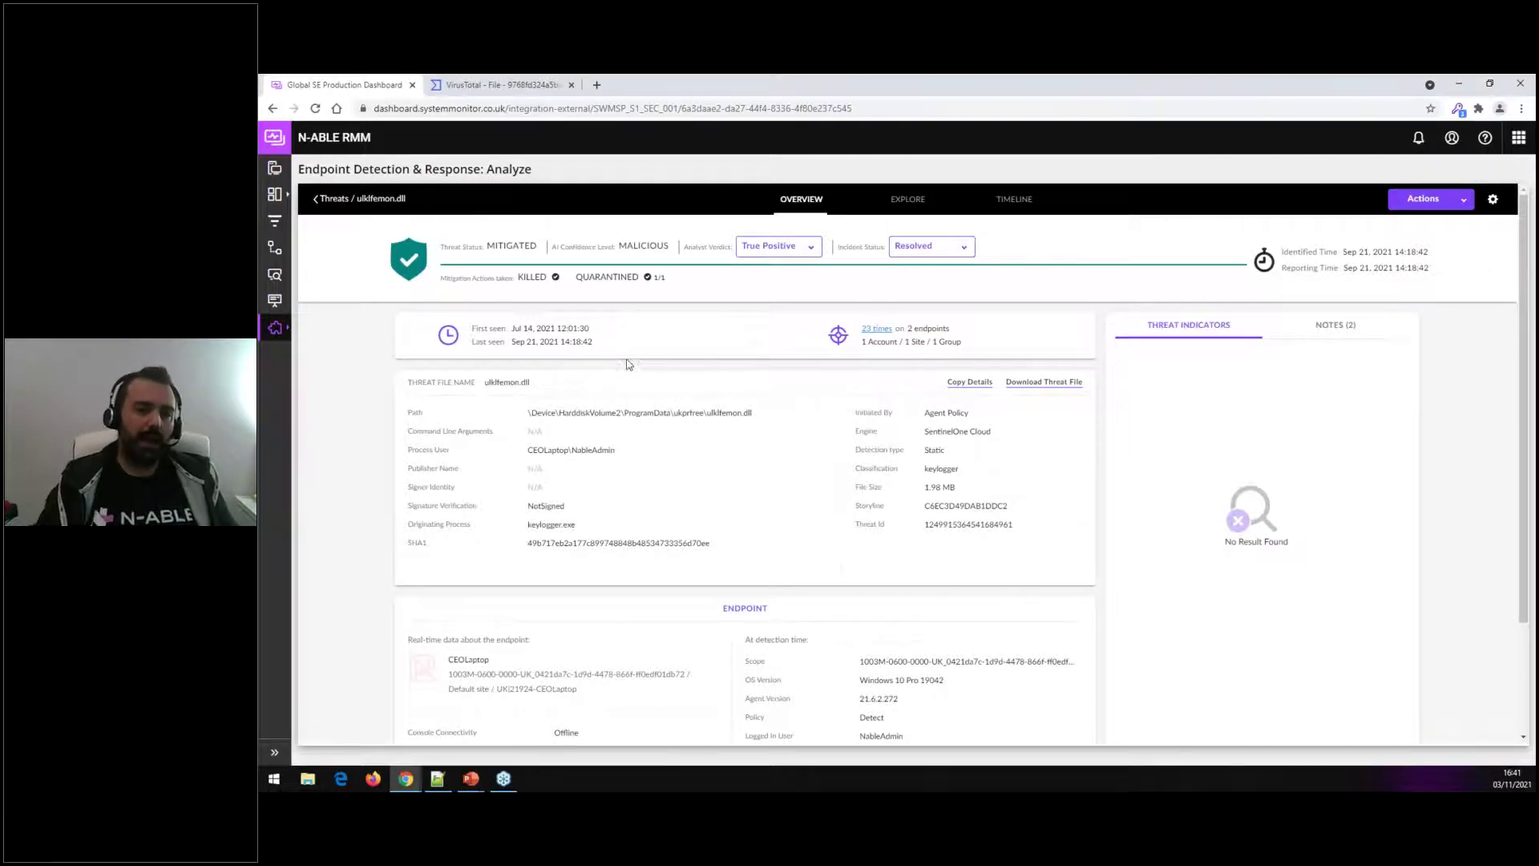
- Return to the monitoring dashboard's server list and show the checks of server 2022-KLP
{"action": "left_click", "coordinate": [274, 172]}
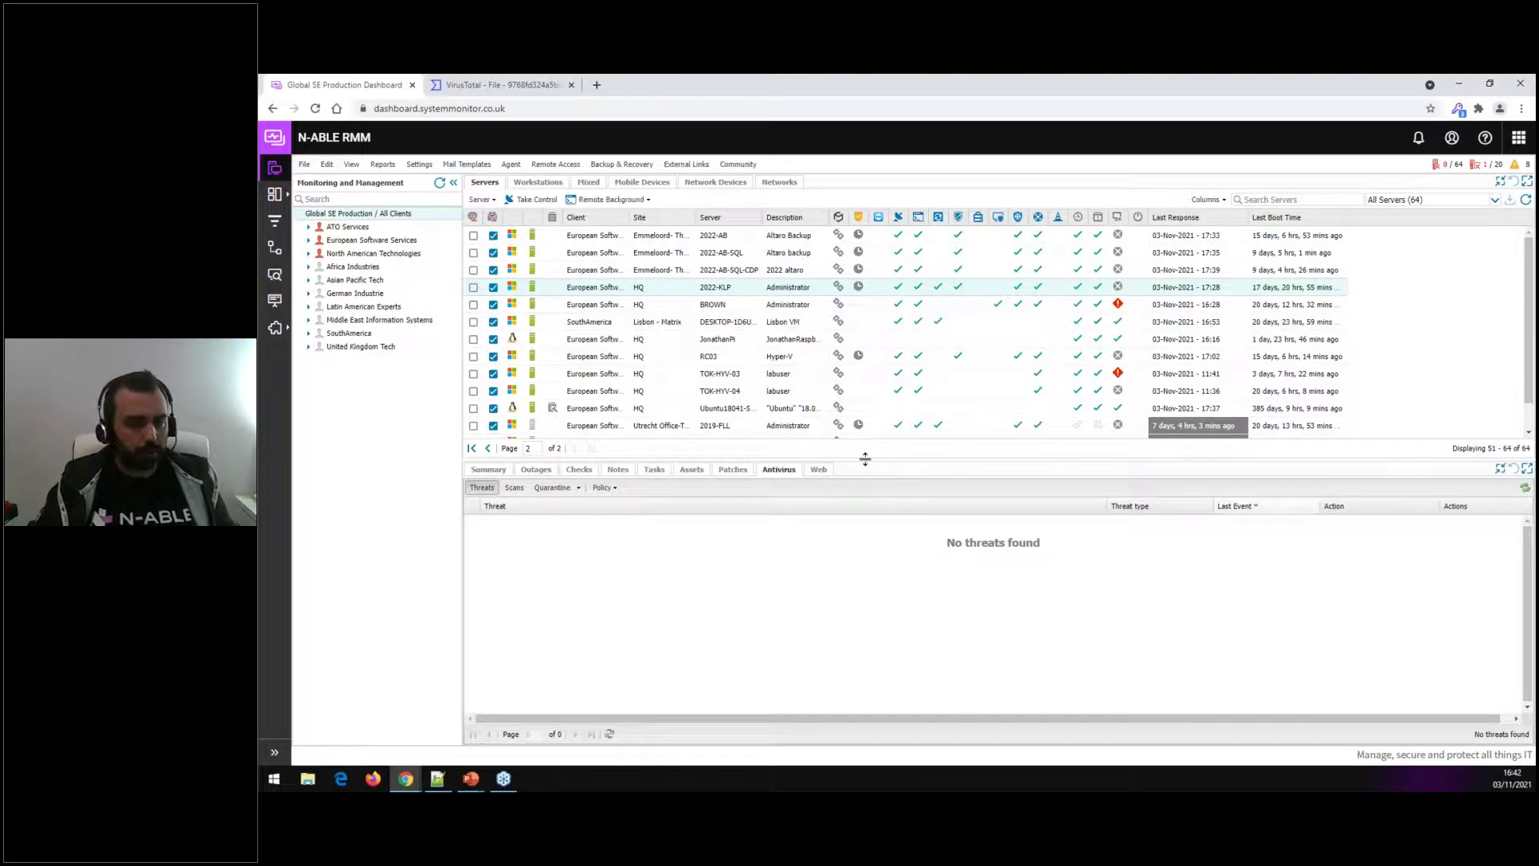
{"action": "left_click", "coordinate": [577, 471]}
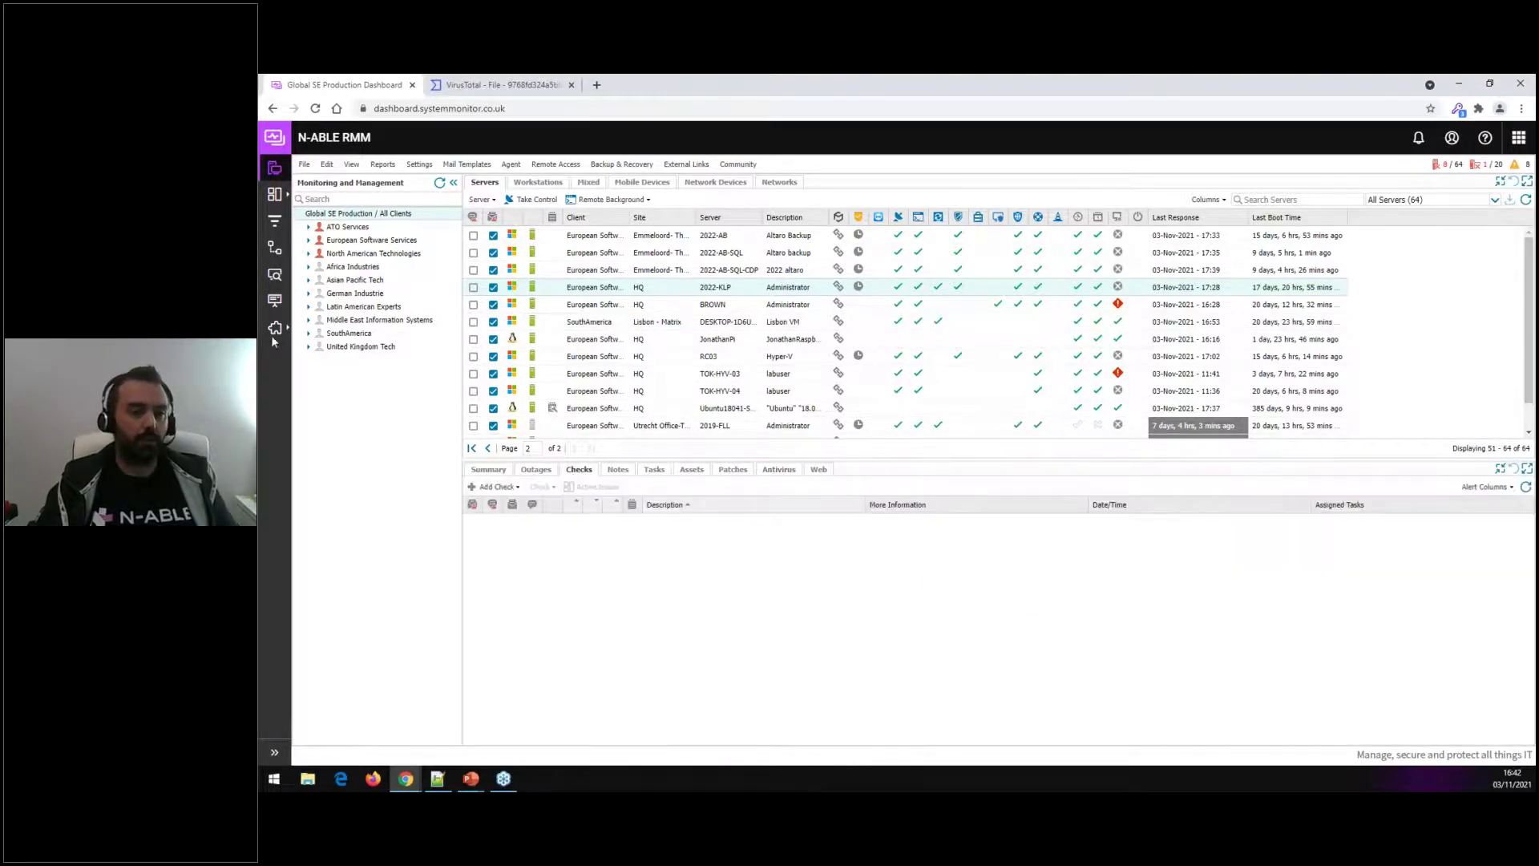
{"action": "mouse_move", "coordinate": [275, 329]}
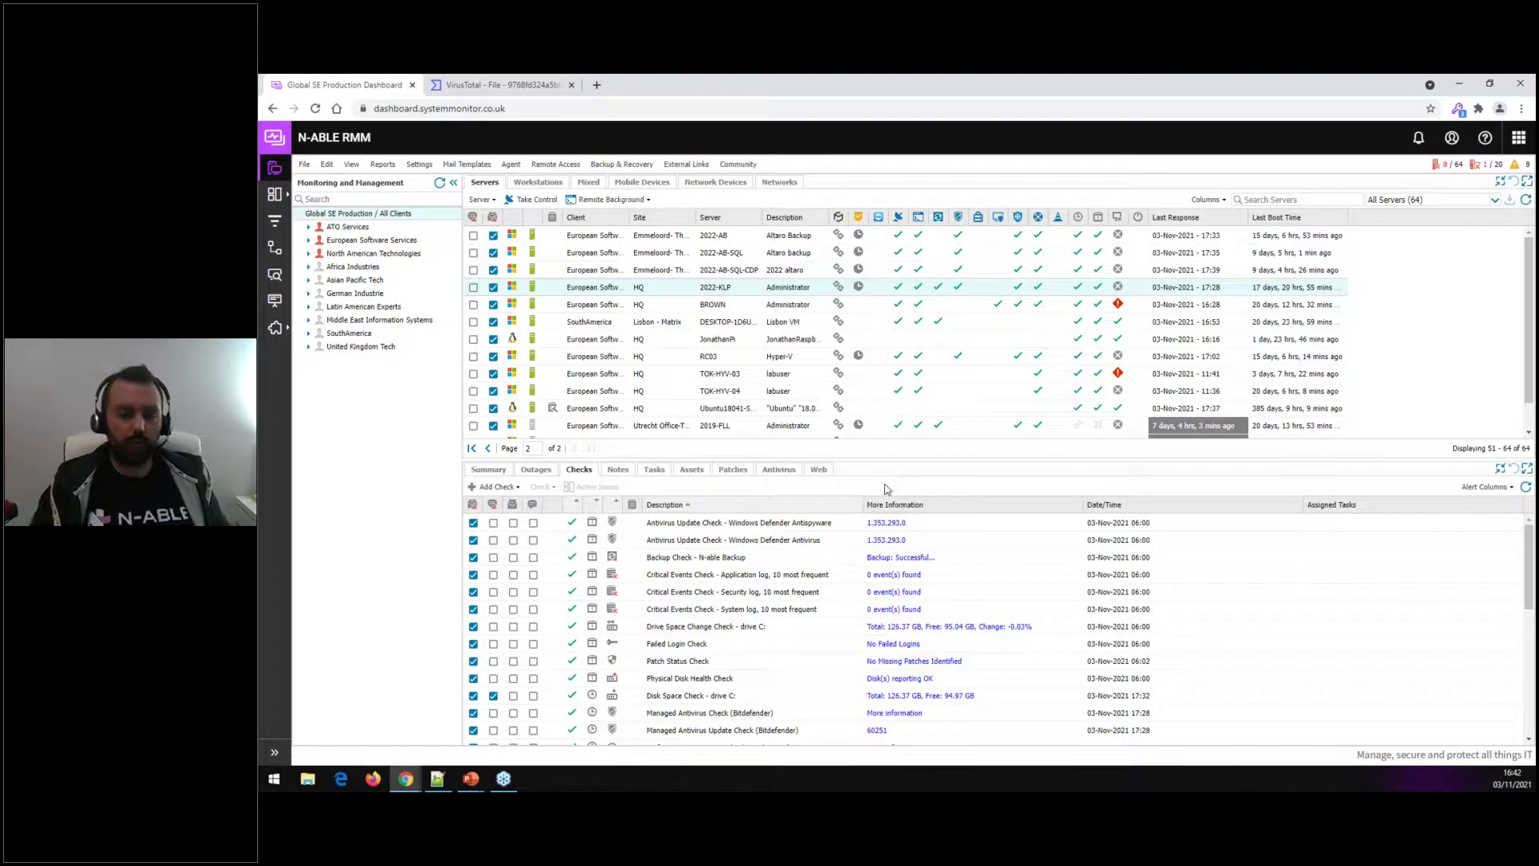
- Switch to the running PowerPoint slide show and advance from the Demo slide to the "Preguntas y Respuestas" slide
{"action": "left_click", "coordinate": [471, 779]}
{"action": "left_click", "coordinate": [513, 723]}
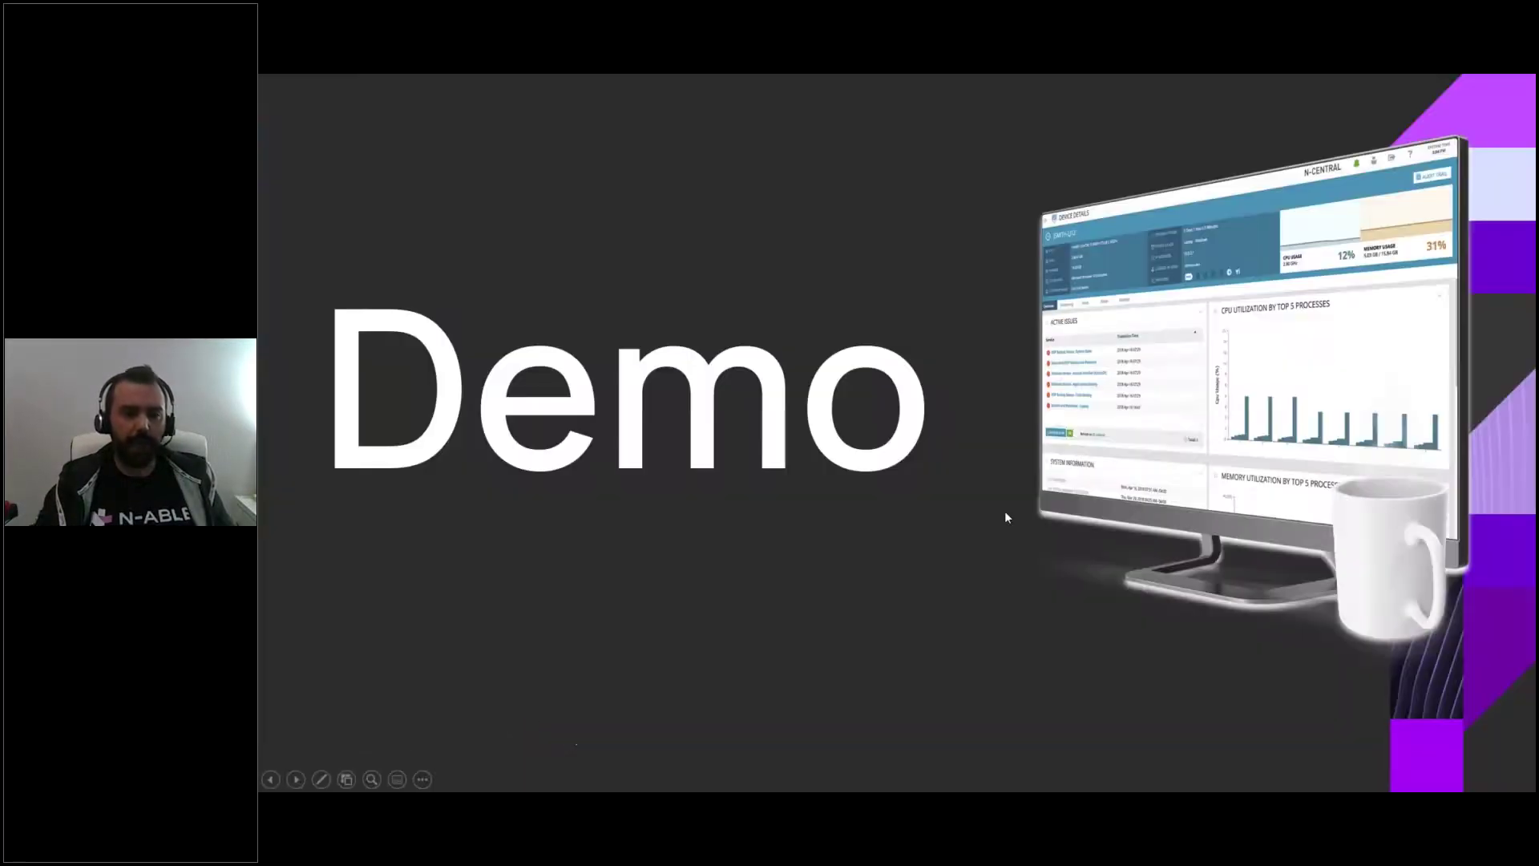
{"action": "left_click", "coordinate": [968, 522]}
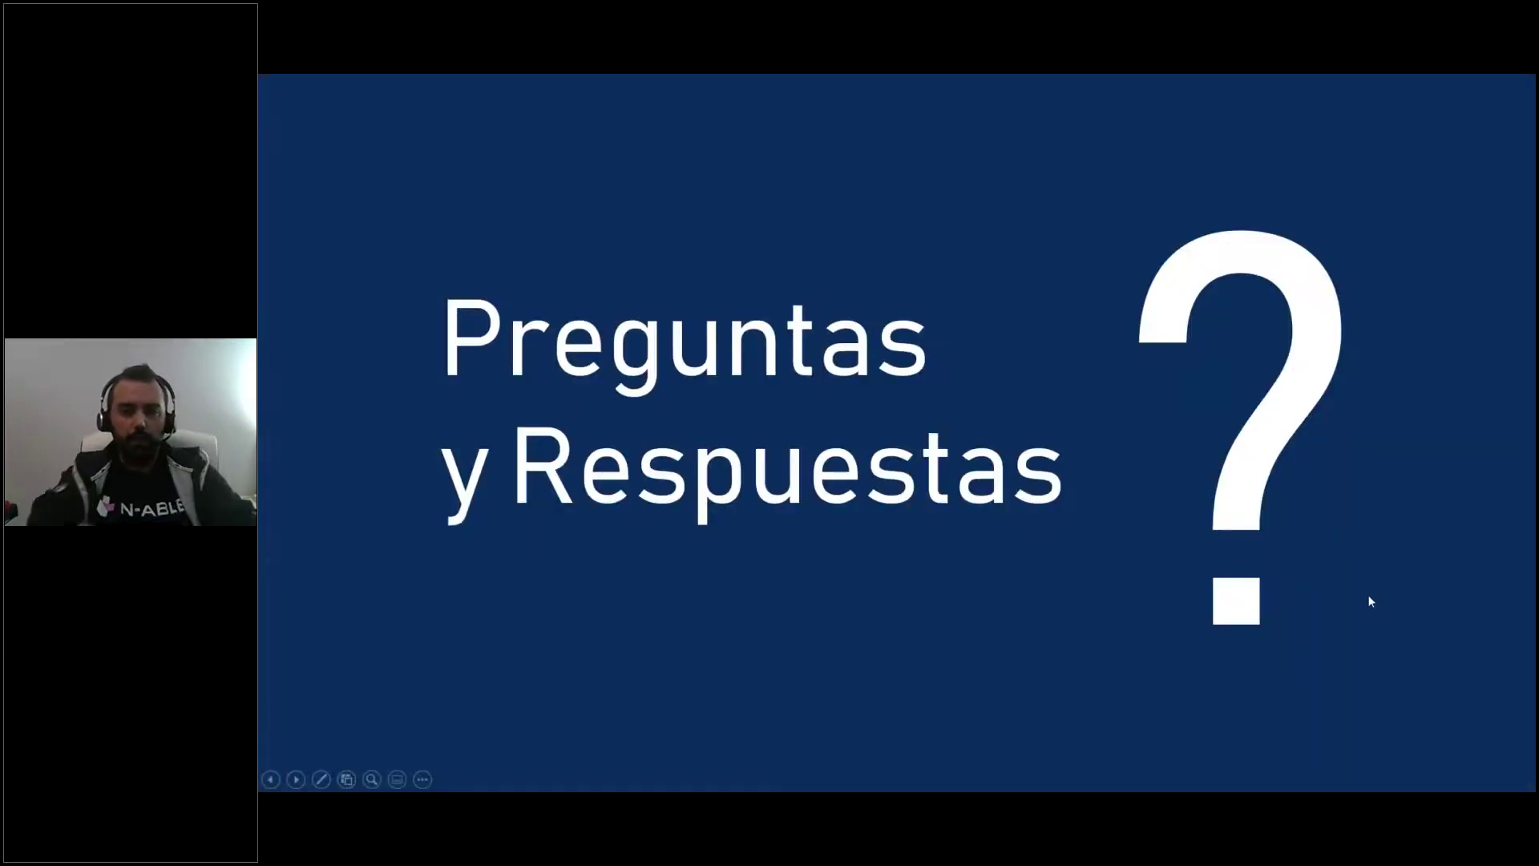